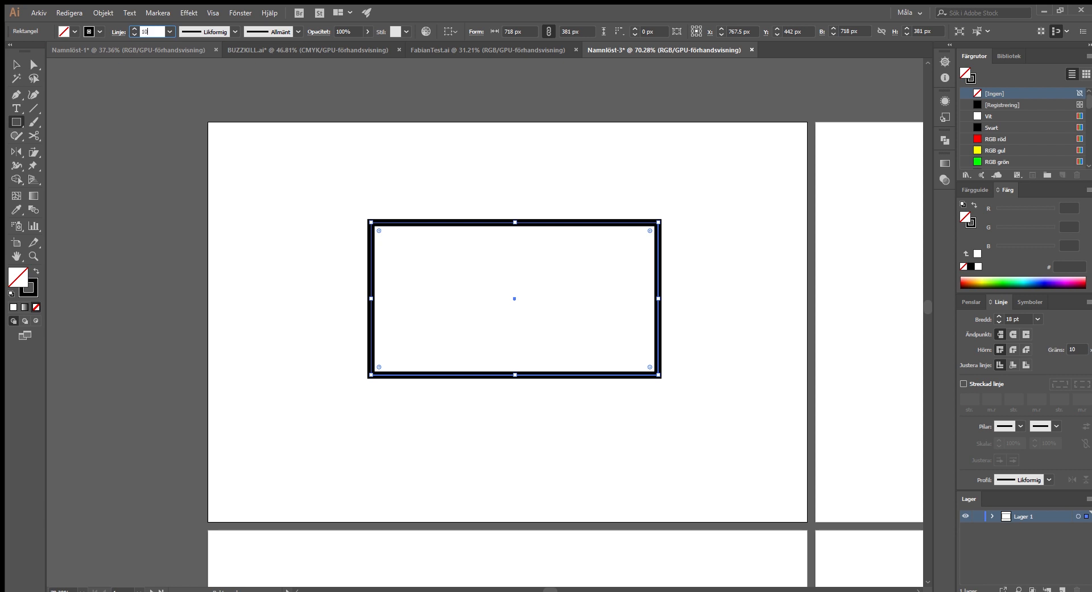
# - Set the rectangle's stroke weight to 10 pt and deselect it
pyautogui.click(17, 65)
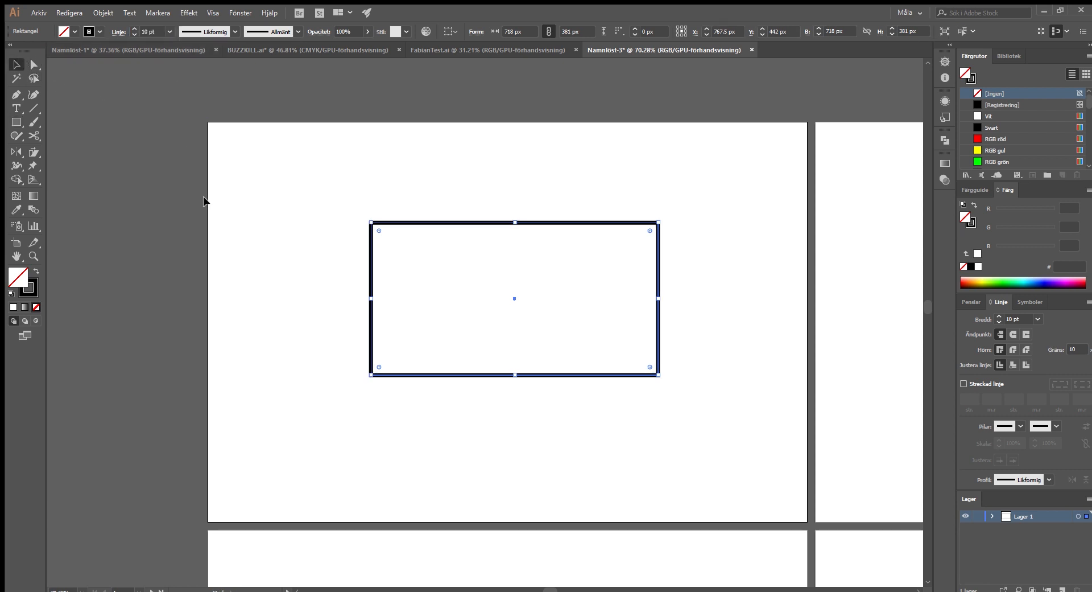
pyautogui.click(105, 127)
pyautogui.press('z')
pyautogui.moveTo(492, 311); pyautogui.dragTo(418, 281)
pyautogui.moveTo(563, 323); pyautogui.dragTo(661, 300)
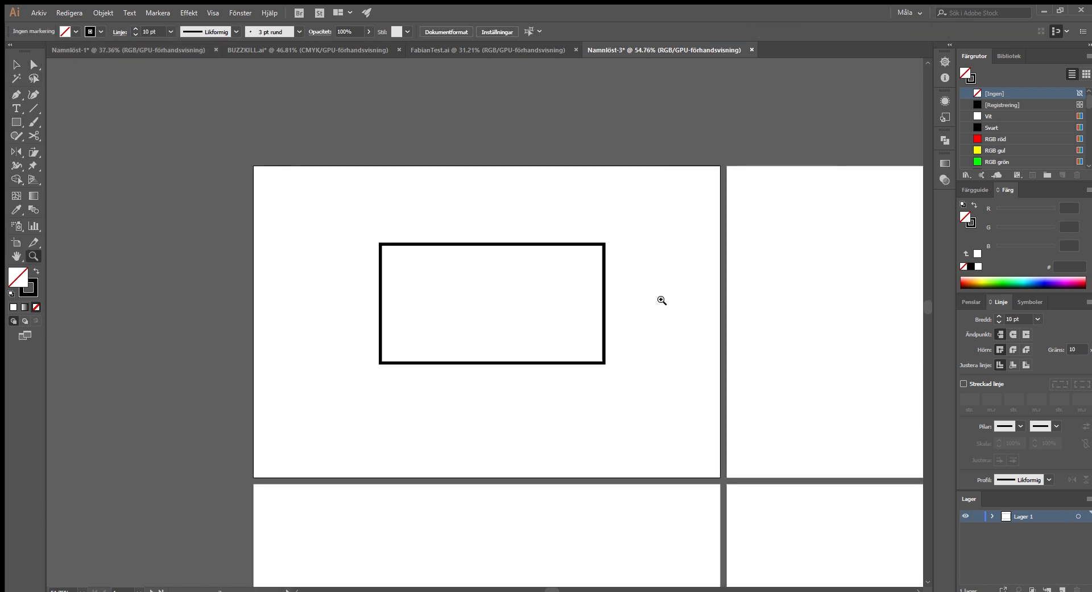
# - Delete the rectangle's bottom edge, leaving its top and two sides as an open outline
pyautogui.click(600, 305)
pyautogui.moveTo(604, 305); pyautogui.dragTo(601, 304)
pyautogui.click(614, 297)
pyautogui.press('z')
pyautogui.moveTo(502, 350); pyautogui.dragTo(528, 343)
pyautogui.press('a')
pyautogui.click(382, 365)
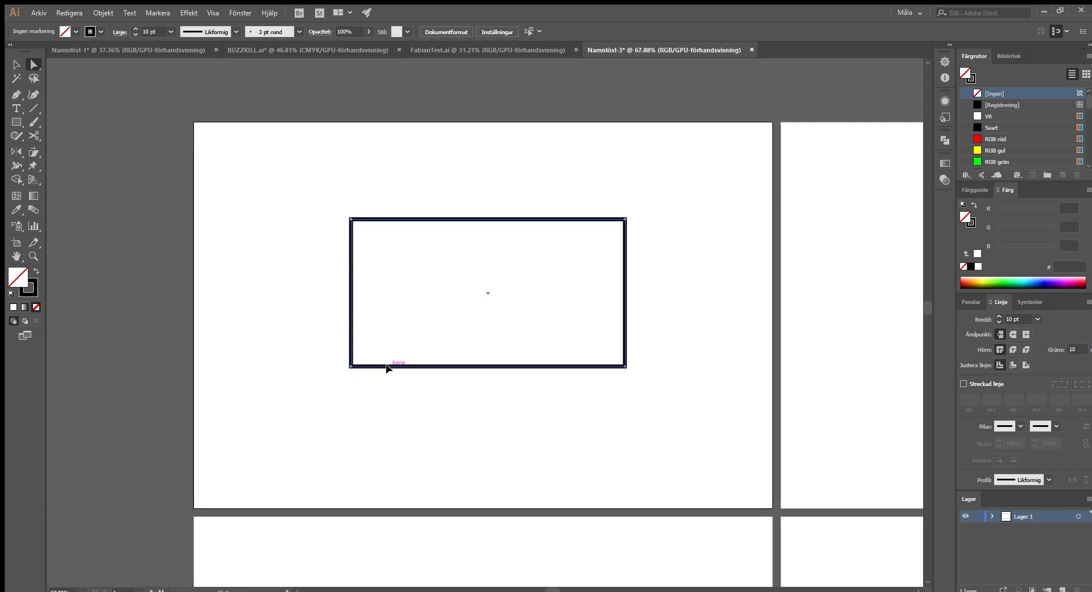
pyautogui.press('Delete')
pyautogui.click(490, 365)
# - Draw a rectangle about 133 by 230 px hanging from the lower end of the outline's left side
pyautogui.press('z')
pyautogui.moveTo(504, 290); pyautogui.dragTo(635, 278)
pyautogui.scroll(1, 602, 307)
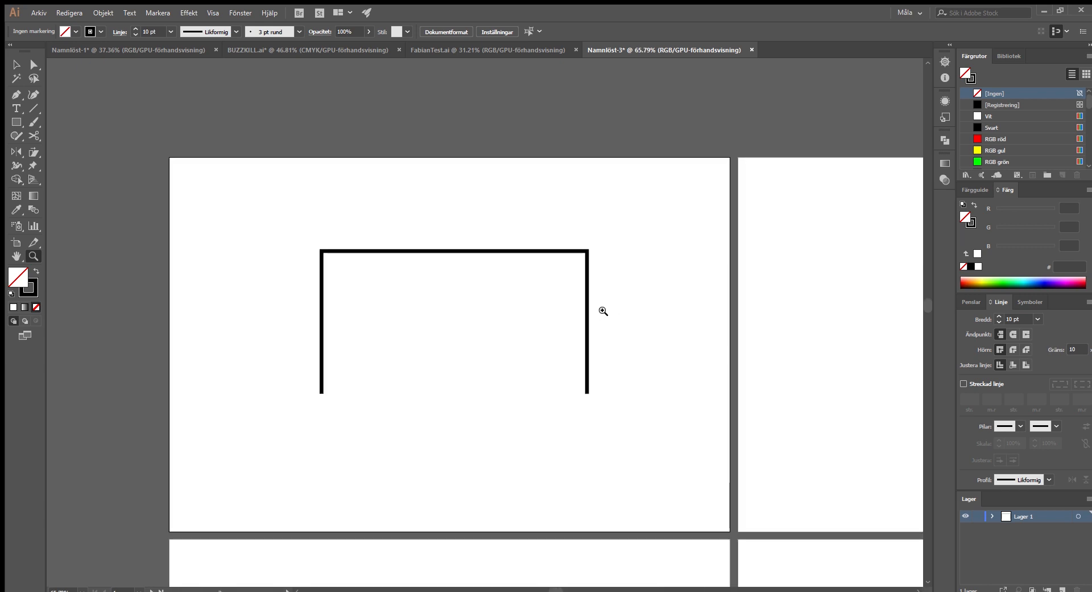
pyautogui.moveTo(607, 338); pyautogui.dragTo(598, 333)
pyautogui.moveTo(400, 380); pyautogui.dragTo(420, 377)
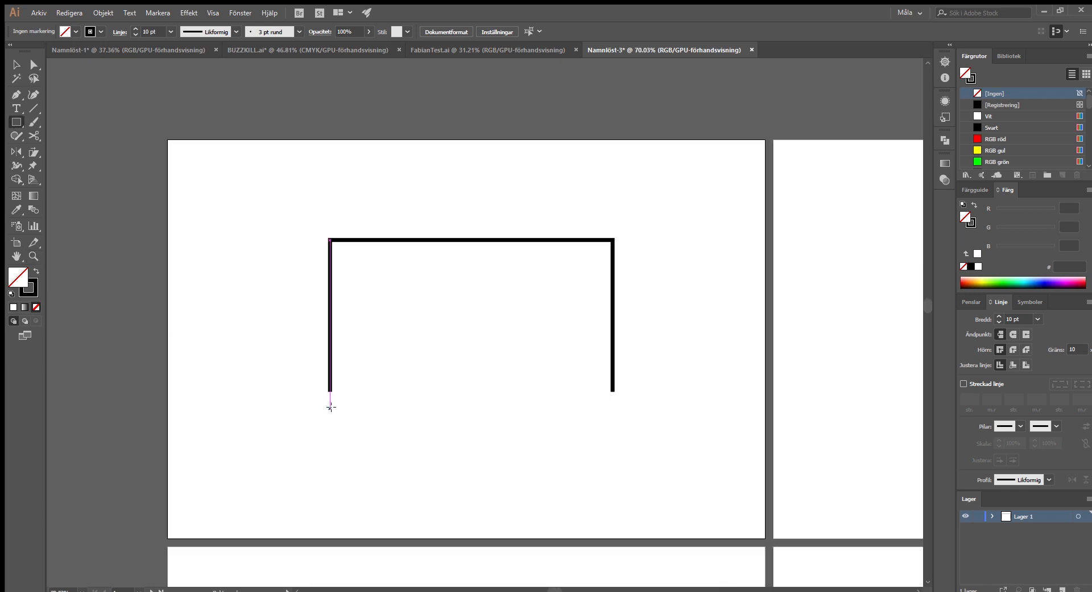
pyautogui.moveTo(331, 390); pyautogui.dragTo(370, 310)
pyautogui.hotkey('ctrl', 'z')
pyautogui.moveTo(331, 391); pyautogui.dragTo(384, 484)
pyautogui.press('v')
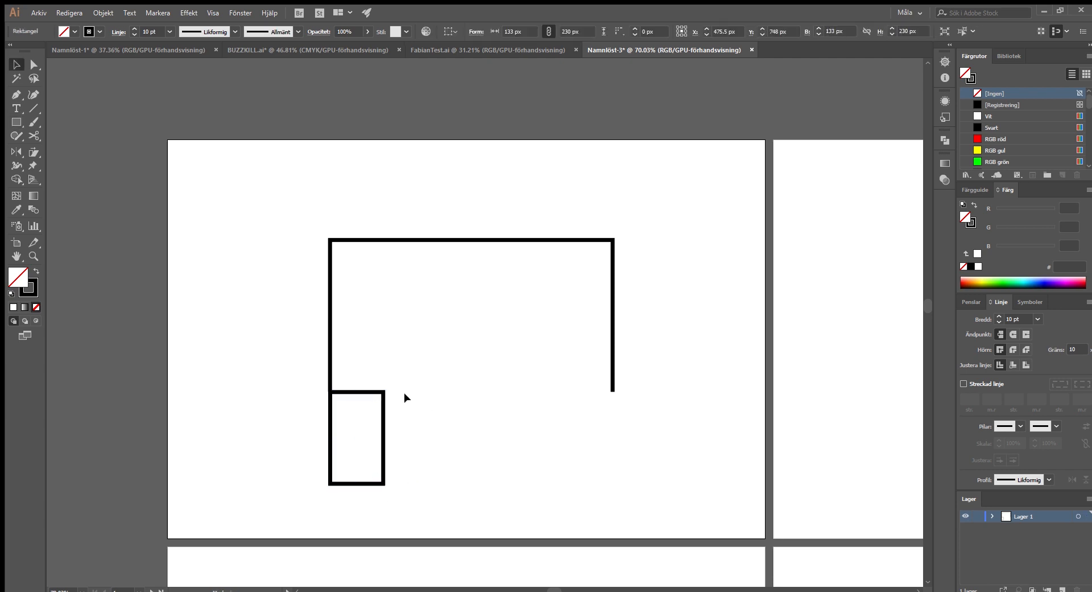
# - Shift the small rectangle to line up with the outline's left side and delete its top edge
pyautogui.scroll(8, 346, 389)
pyautogui.moveTo(407, 407); pyautogui.dragTo(406, 370)
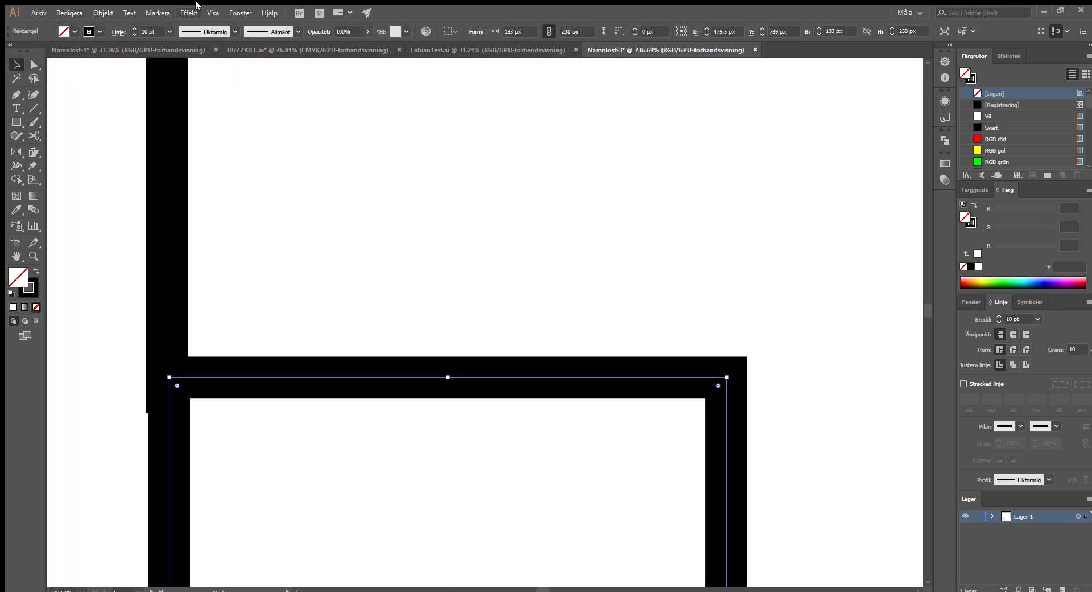
pyautogui.moveTo(459, 380); pyautogui.dragTo(470, 348)
pyautogui.press('a')
pyautogui.click(419, 365)
pyautogui.press('Delete')
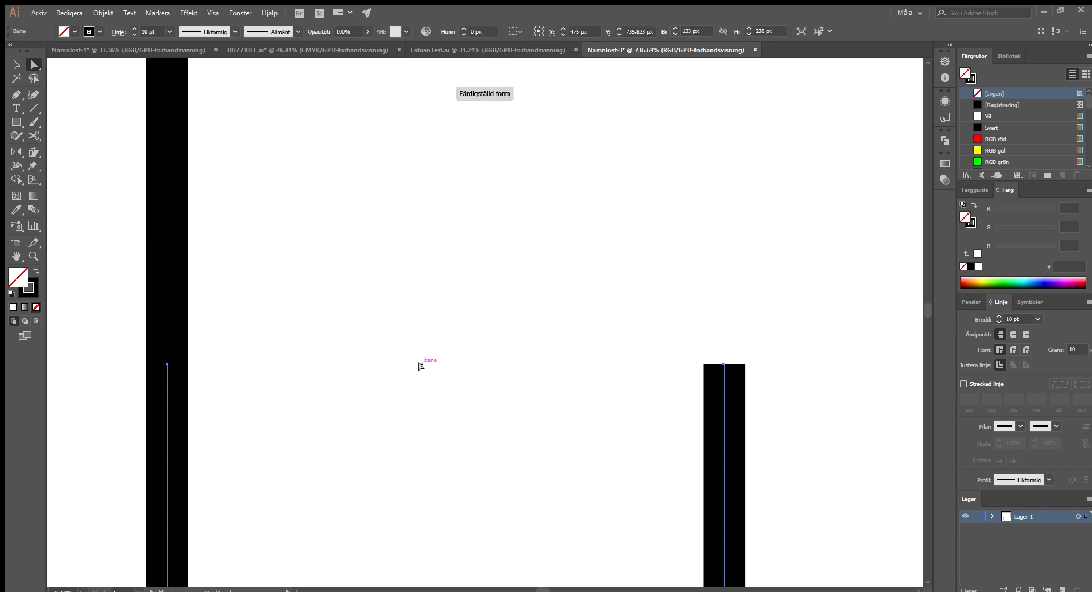
# - Move the open-topped leg so its upper end meets the lower end of the outline's left side
pyautogui.press('z')
pyautogui.moveTo(348, 378); pyautogui.dragTo(105, 354)
pyautogui.press('v')
pyautogui.moveTo(317, 392); pyautogui.dragTo(442, 370)
pyautogui.click(316, 332)
pyautogui.press('z')
pyautogui.moveTo(373, 339); pyautogui.dragTo(399, 340)
pyautogui.press('v')
pyautogui.click(326, 349)
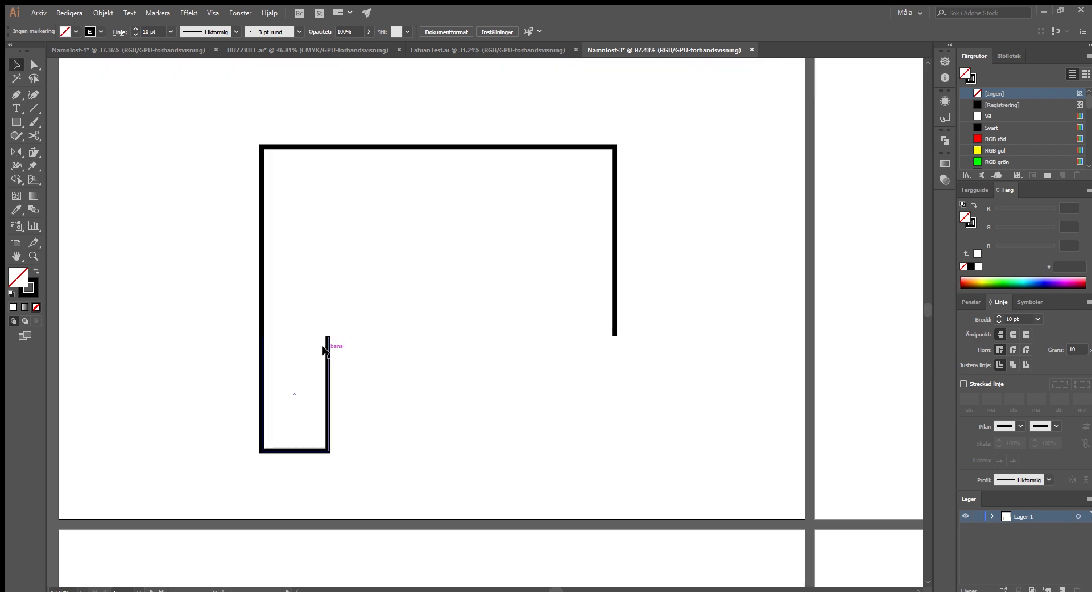
# - Try placing a copy of the leg to its right, then delete that copy
pyautogui.moveTo(323, 349); pyautogui.dragTo(414, 344)
pyautogui.moveTo(491, 351)
pyautogui.mouseDown()
pyautogui.moveTo(304, 356)
pyautogui.moveTo(495, 358)
pyautogui.mouseUp()
pyautogui.moveTo(442, 296); pyautogui.dragTo(384, 340)
pyautogui.moveTo(477, 320); pyautogui.dragTo(559, 349)
pyautogui.hotkey('ctrl', 'z')
pyautogui.moveTo(342, 349); pyautogui.dragTo(431, 344)
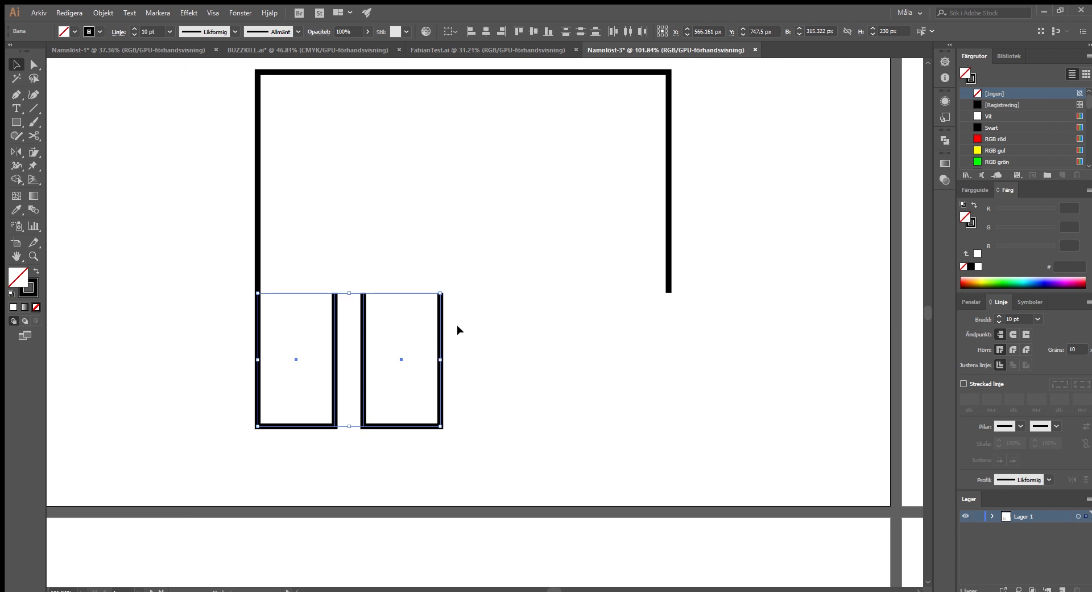
pyautogui.click(456, 326)
pyautogui.click(412, 346)
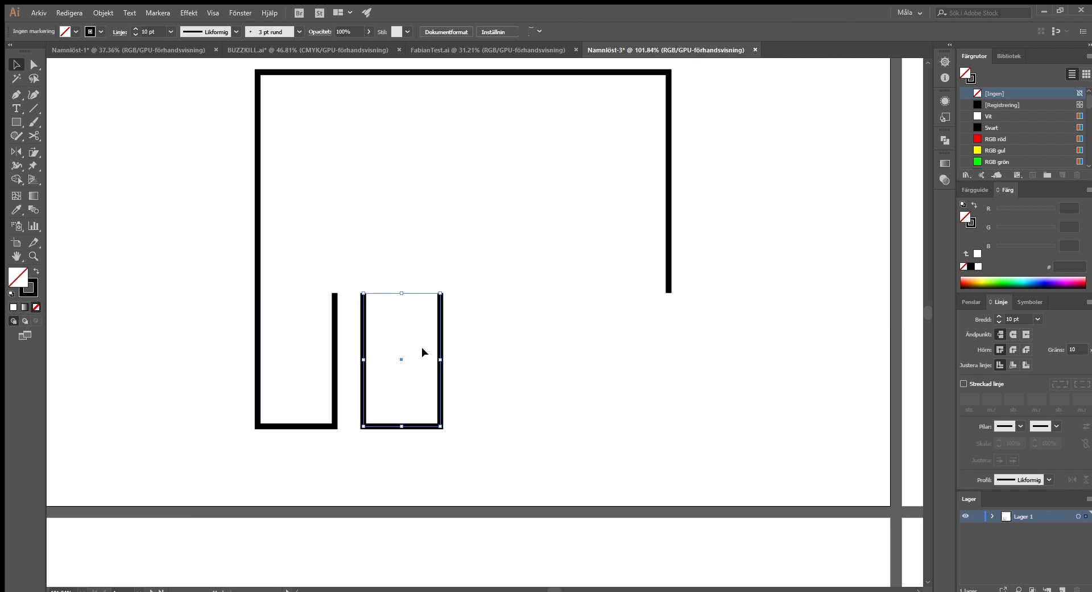
pyautogui.press('Delete')
# - Duplicate the leg three times in a row to the right, leaving small equal gaps between the copies
pyautogui.click(318, 350)
pyautogui.moveTo(336, 357); pyautogui.dragTo(496, 304)
pyautogui.click(354, 351)
pyautogui.press('z')
pyautogui.moveTo(424, 327); pyautogui.dragTo(592, 313)
pyautogui.press('v')
pyautogui.press('z')
pyautogui.press('v')
pyautogui.click(401, 227)
pyautogui.press('z')
pyautogui.moveTo(533, 315); pyautogui.dragTo(341, 317)
pyautogui.moveTo(462, 310); pyautogui.dragTo(634, 318)
# - Connect the top of the first leg's right side to the top of the third leg's left side with the Pen tool
pyautogui.press('p')
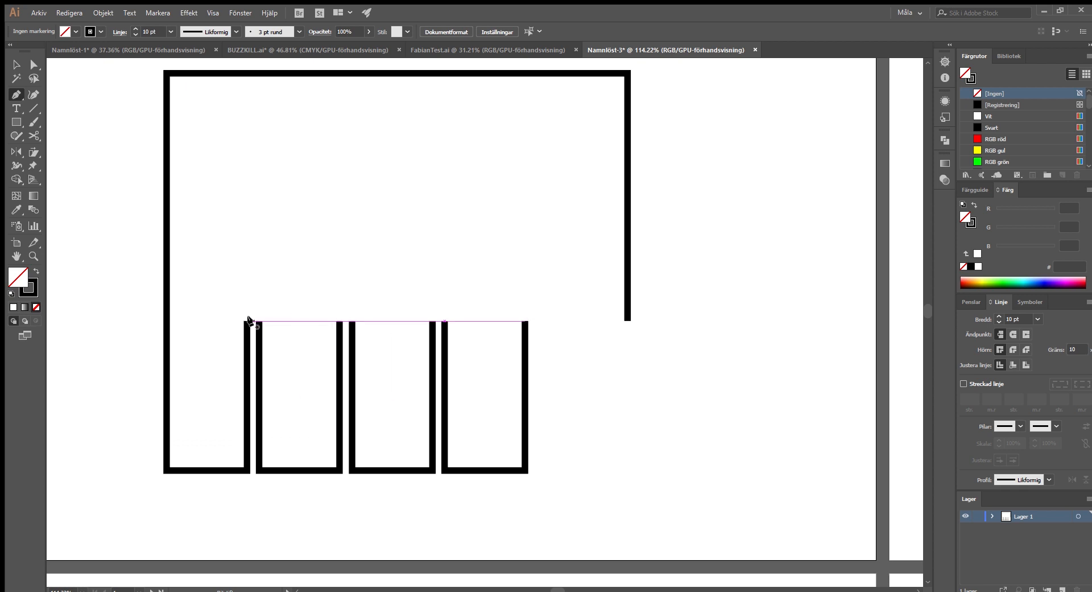
pyautogui.click(245, 321)
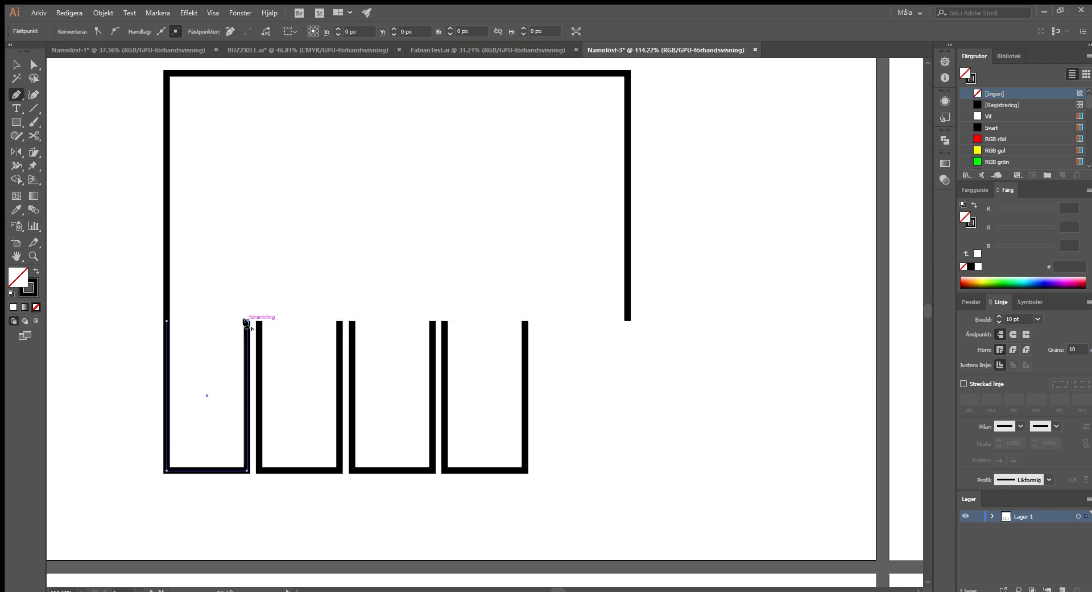
pyautogui.click(352, 321)
pyautogui.keyDown('ctrl'); pyautogui.click(390, 304); pyautogui.keyUp('ctrl')
# - Connect the top of the third leg's right side to the top of the fourth leg's right side with the Pen tool
pyautogui.press('z')
pyautogui.moveTo(391, 302); pyautogui.dragTo(463, 315)
pyautogui.press('p')
pyautogui.click(416, 314)
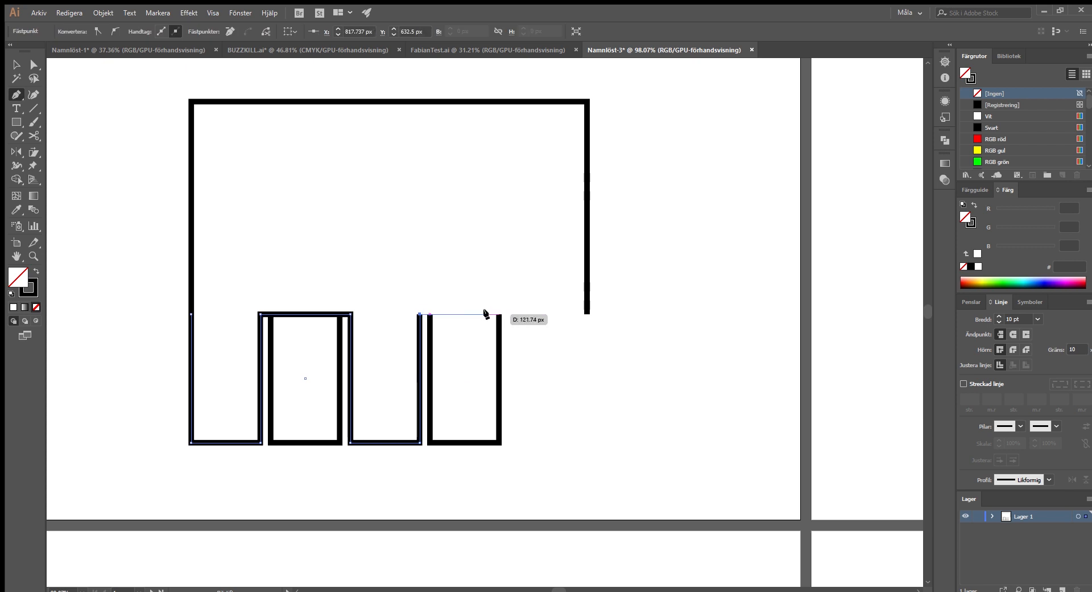
pyautogui.click(495, 312)
pyautogui.keyDown('ctrl'); pyautogui.click(493, 270); pyautogui.keyUp('ctrl')
# - Extend the open end of the outline's right side straight down to the legs' bottom level with the Pen tool
pyautogui.press('z')
pyautogui.moveTo(481, 295)
pyautogui.mouseDown()
pyautogui.moveTo(355, 315)
pyautogui.moveTo(495, 289)
pyautogui.moveTo(534, 300)
pyautogui.moveTo(516, 329)
pyautogui.mouseUp()
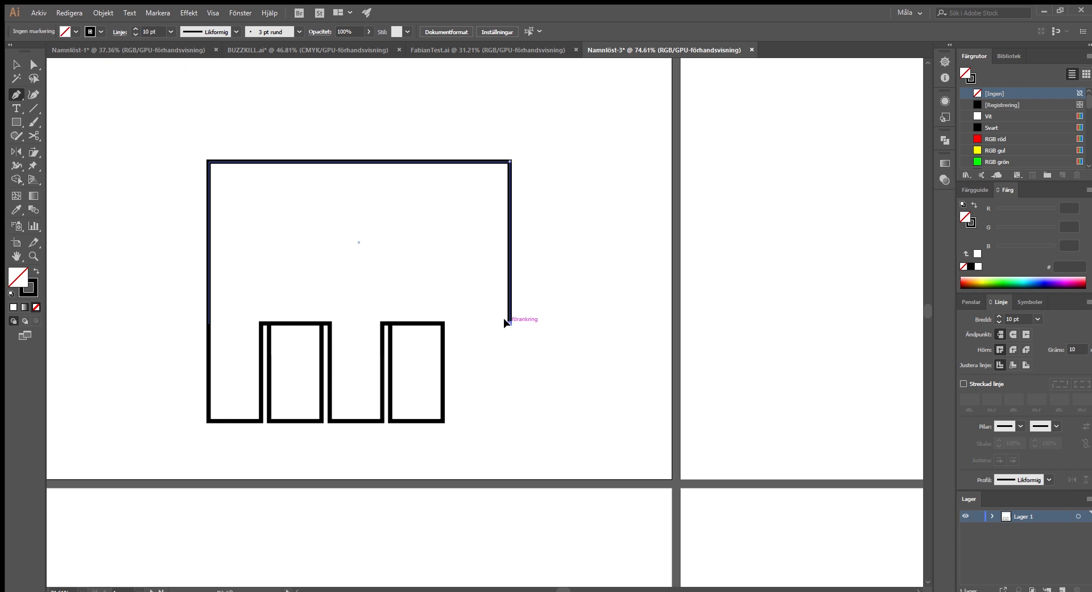
pyautogui.click(508, 322)
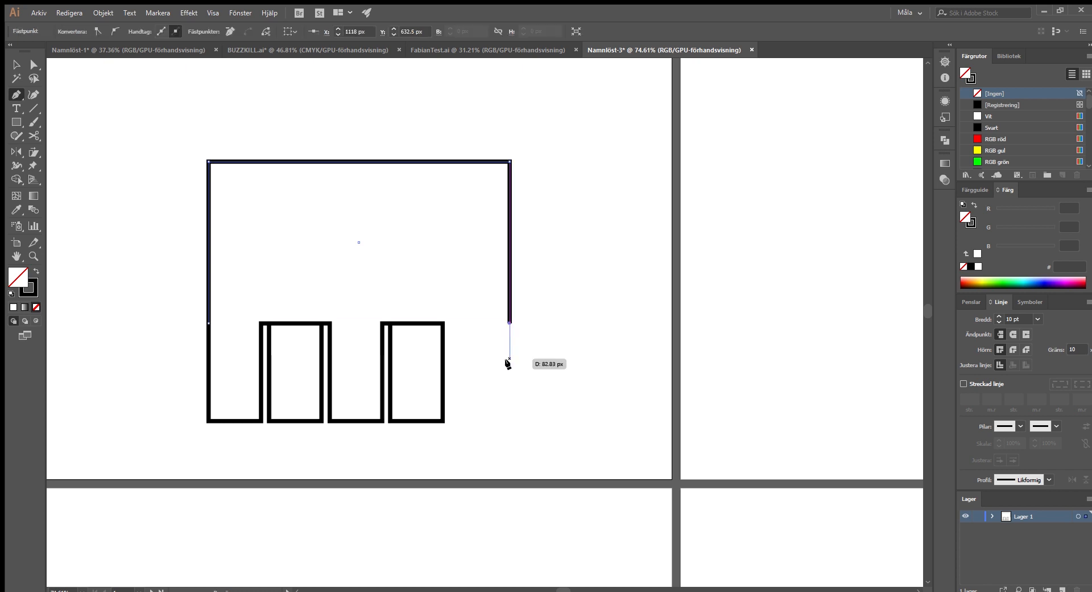
pyautogui.click(509, 420)
# - Draw the narrow last leg's bottom edge and its inner side up to the level of the leg tops
pyautogui.click(485, 420)
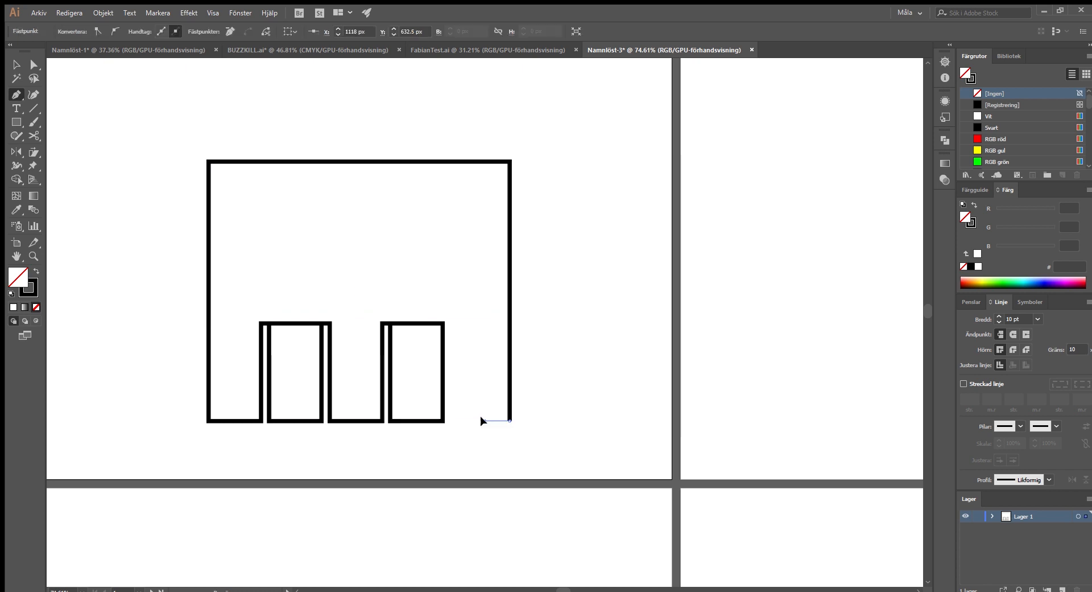
pyautogui.click(481, 324)
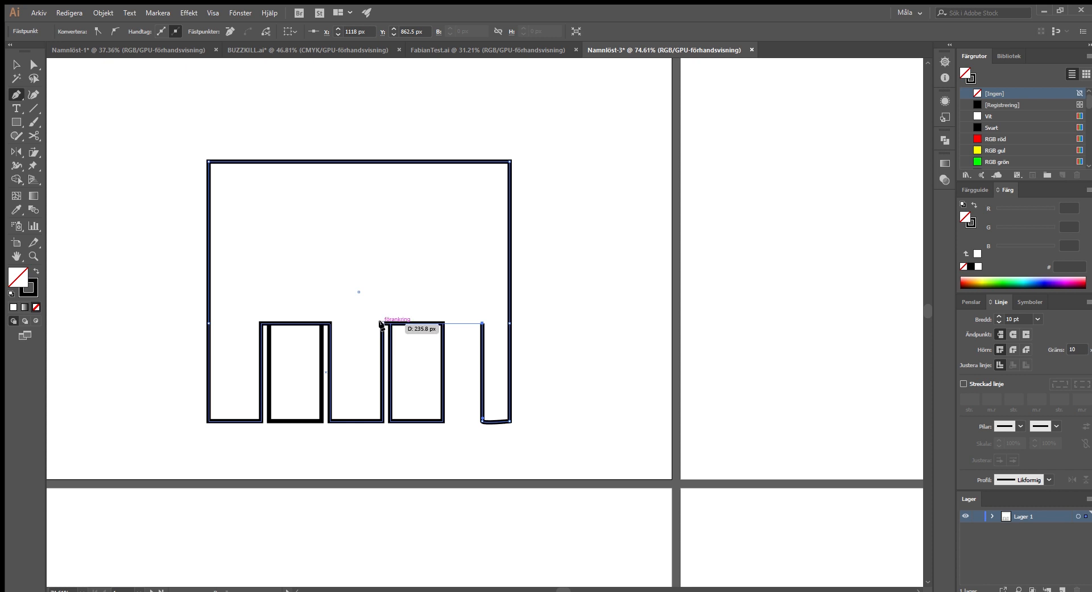
pyautogui.moveTo(425, 323); pyautogui.dragTo(716, 306)
pyautogui.keyDown('ctrl'); pyautogui.click(545, 326); pyautogui.keyUp('ctrl')
pyautogui.moveTo(533, 325); pyautogui.dragTo(452, 328)
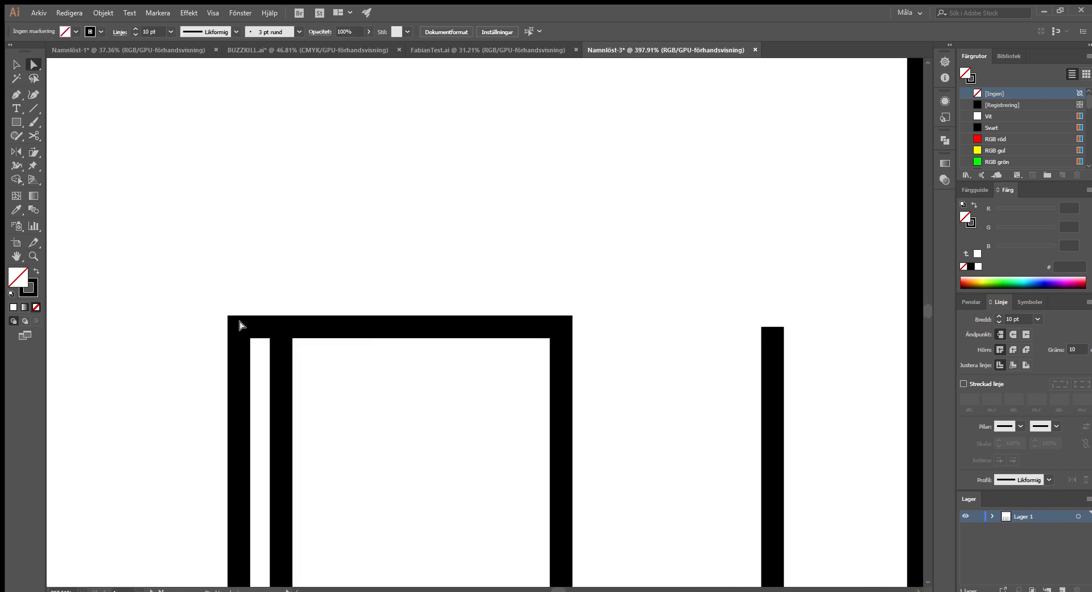
pyautogui.moveTo(253, 327); pyautogui.dragTo(259, 272)
pyautogui.press('z')
pyautogui.moveTo(401, 270); pyautogui.dragTo(180, 296)
pyautogui.hotkey('ctrl', 'z')
pyautogui.hotkey('ctrl', 'z')
pyautogui.hotkey('ctrl', 'z')
pyautogui.hotkey('ctrl', 'shift', 'z')
pyautogui.hotkey('ctrl', 'shift', 'z')
pyautogui.hotkey('ctrl', 'shift', 'z')
pyautogui.hotkey('ctrl', 'z')
pyautogui.click(415, 254)
# - Connect the last leg's inner top end to the fourth leg's top left anchor with the Pen tool
pyautogui.press('p')
pyautogui.click(562, 356)
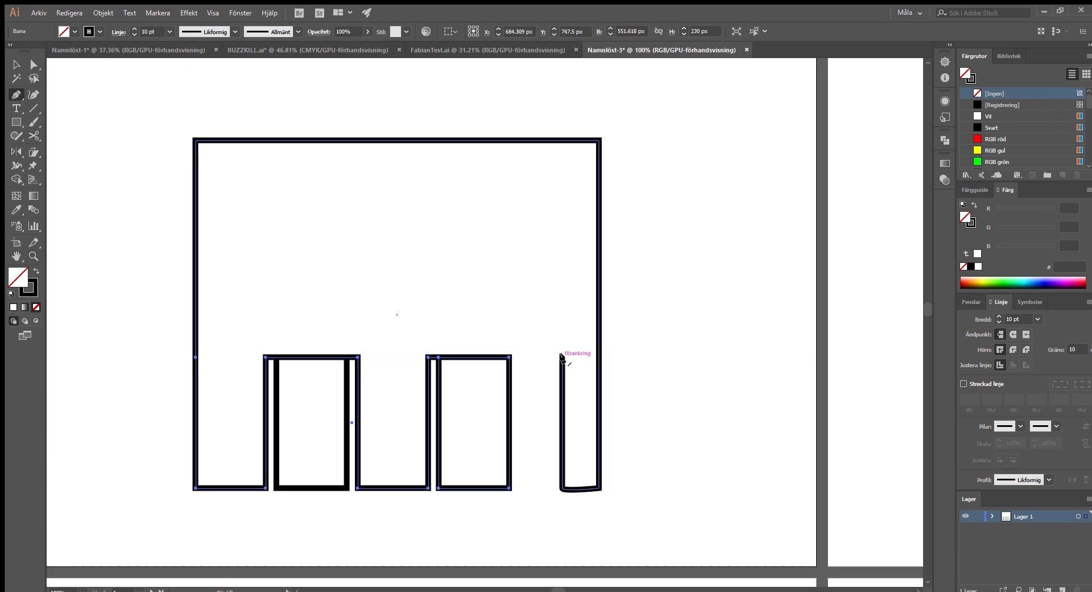
pyautogui.click(561, 356)
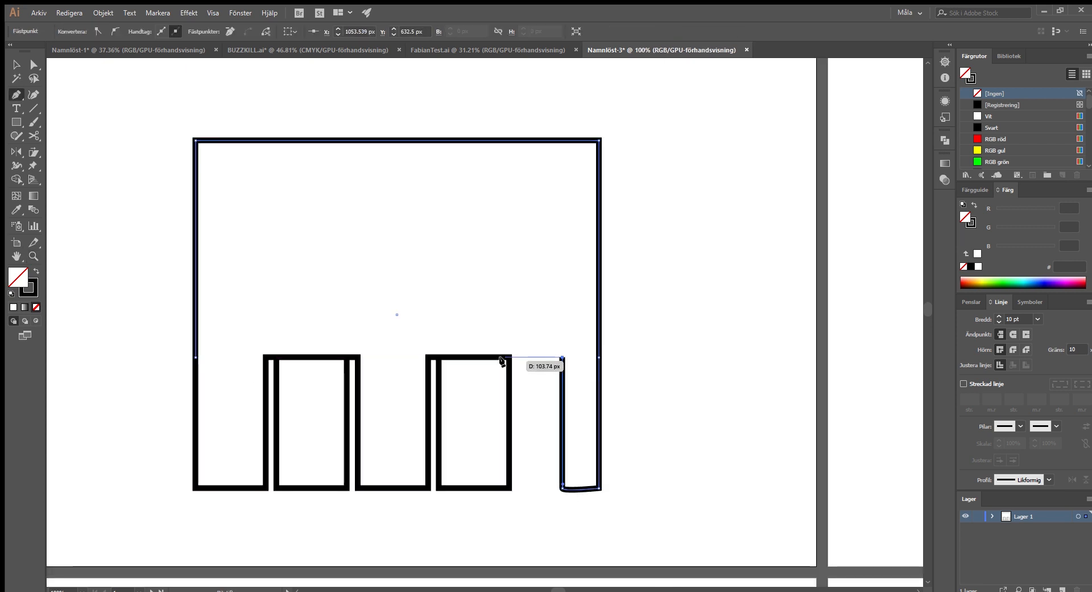
pyautogui.click(438, 357)
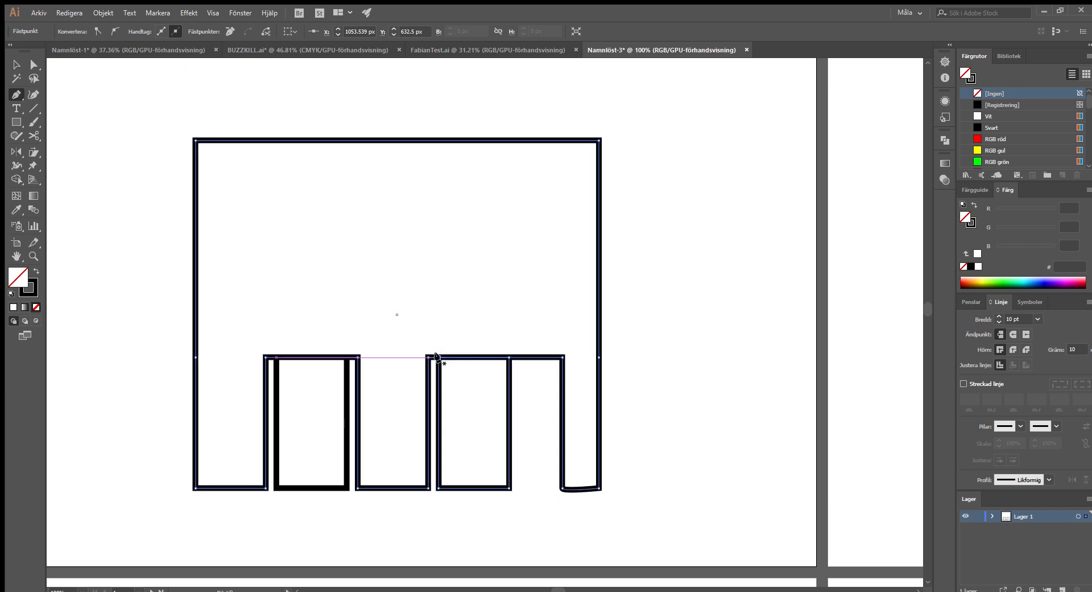
# - Try swapping the outline's fill and stroke
pyautogui.press('a')
pyautogui.click(509, 332)
pyautogui.hotkey('ctrl', 'a')
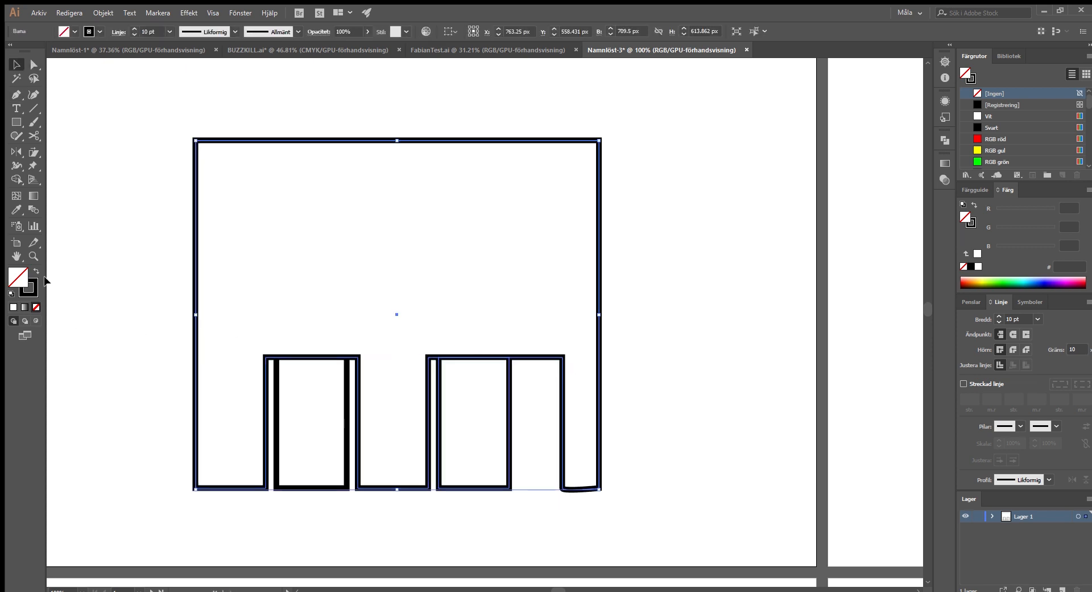
pyautogui.click(36, 272)
pyautogui.click(36, 272)
pyautogui.hotkey('ctrl', 'z')
pyautogui.hotkey('ctrl', 'shift', 'a')
pyautogui.press('z')
pyautogui.moveTo(424, 348); pyautogui.dragTo(305, 346)
pyautogui.hotkey('ctrl', 'z')
pyautogui.hotkey('ctrl', 'shift', 'a')
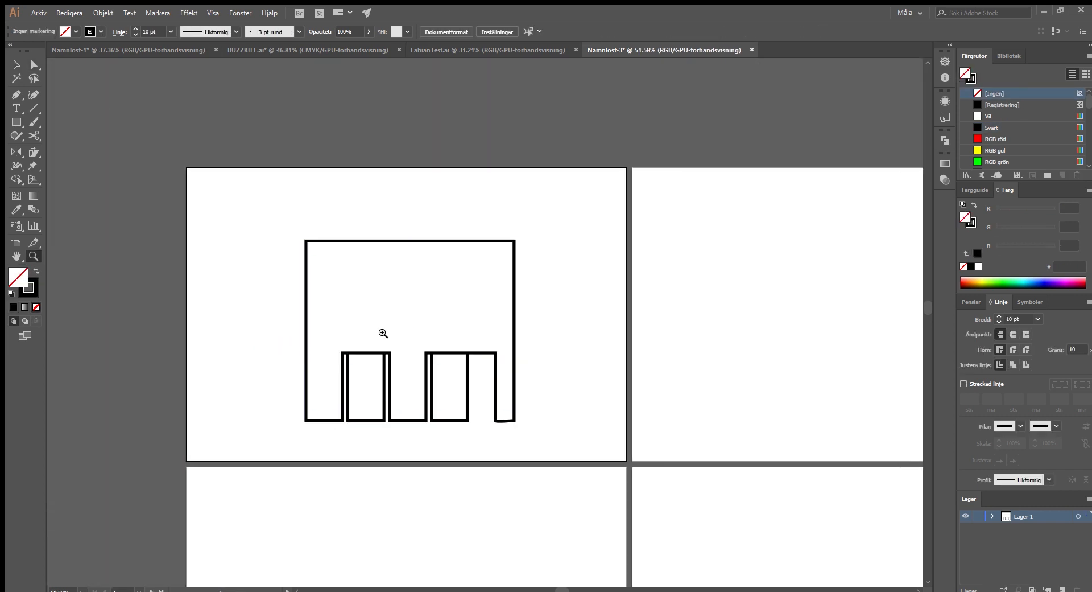
pyautogui.click(519, 317)
pyautogui.moveTo(446, 277); pyautogui.dragTo(429, 276)
pyautogui.press('a')
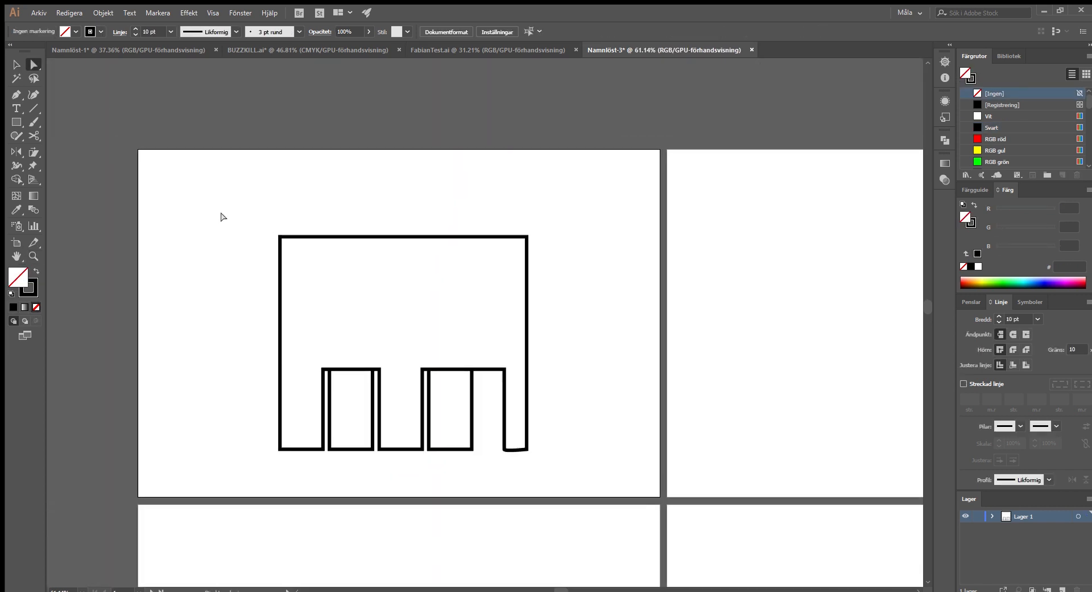
pyautogui.moveTo(561, 263); pyautogui.dragTo(562, 264)
pyautogui.scroll(2, 336, 285)
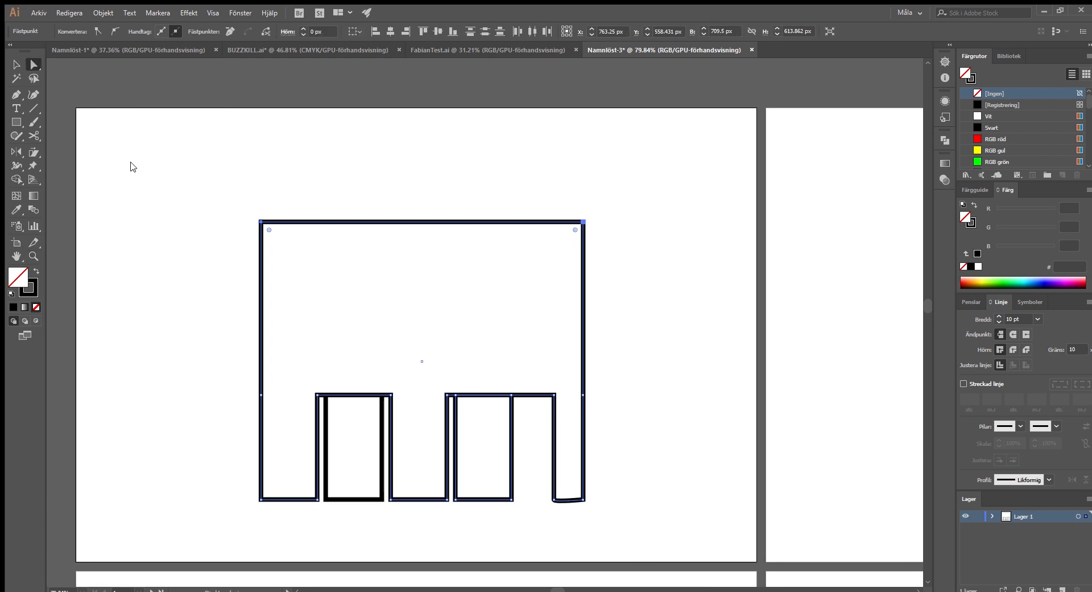
pyautogui.hotkey('ctrl', 'z')
pyautogui.hotkey('ctrl', 'z')
pyautogui.moveTo(567, 235); pyautogui.dragTo(419, 269)
pyautogui.click(521, 199)
pyautogui.moveTo(498, 248); pyautogui.dragTo(592, 246)
pyautogui.moveTo(223, 226); pyautogui.dragTo(603, 319)
pyautogui.click(524, 313)
pyautogui.moveTo(258, 240); pyautogui.dragTo(616, 329)
pyautogui.moveTo(546, 297); pyautogui.dragTo(523, 317)
pyautogui.click(530, 296)
# - Undo the last leg's curved bottom edge, inner side and connecting line
pyautogui.press('z')
pyautogui.moveTo(537, 267); pyautogui.dragTo(438, 276)
pyautogui.moveTo(615, 321); pyautogui.dragTo(694, 314)
pyautogui.moveTo(575, 379); pyautogui.dragTo(796, 384)
pyautogui.hotkey('ctrl', 'z')
pyautogui.hotkey('ctrl', 'z')
pyautogui.hotkey('ctrl', 'z')
pyautogui.hotkey('ctrl', 'z')
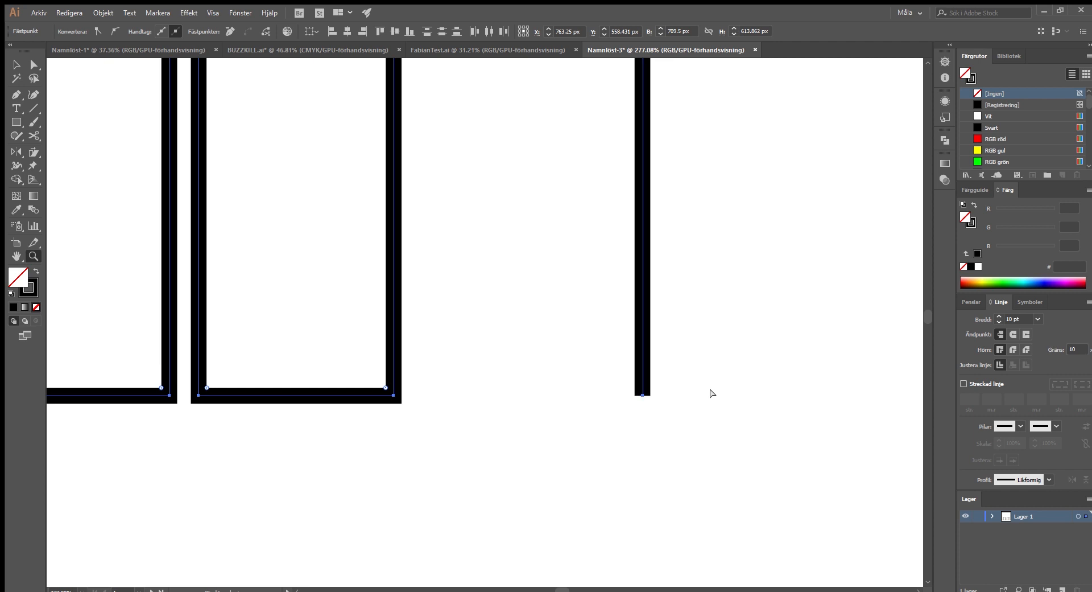
# - Redraw the last leg with a straight bottom edge and vertical inner side, and join it to the fourth leg's top left anchor
pyautogui.moveTo(710, 395); pyautogui.dragTo(653, 406)
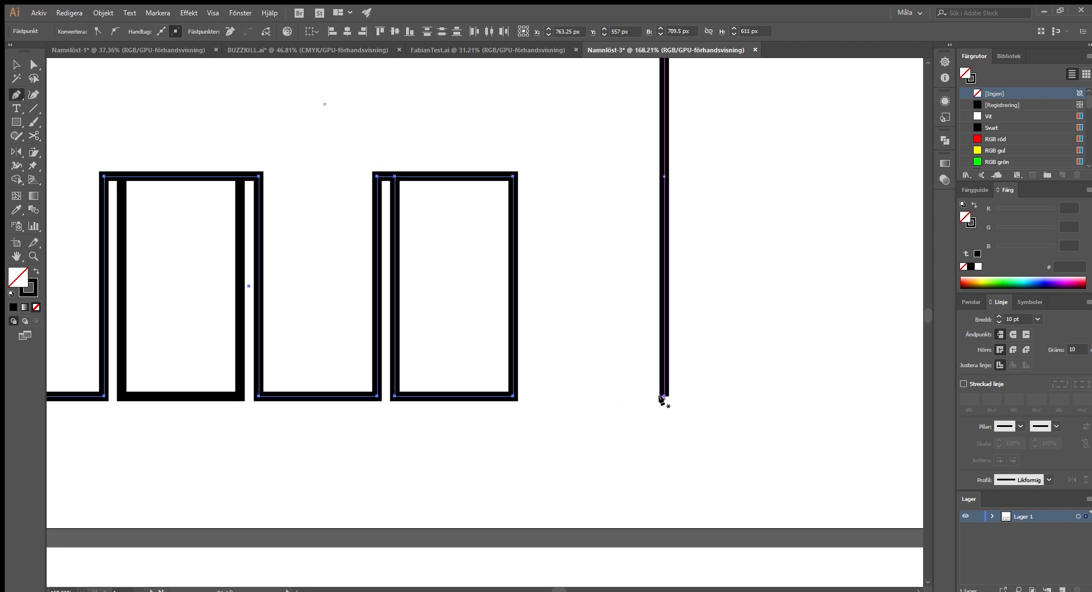
pyautogui.click(664, 395)
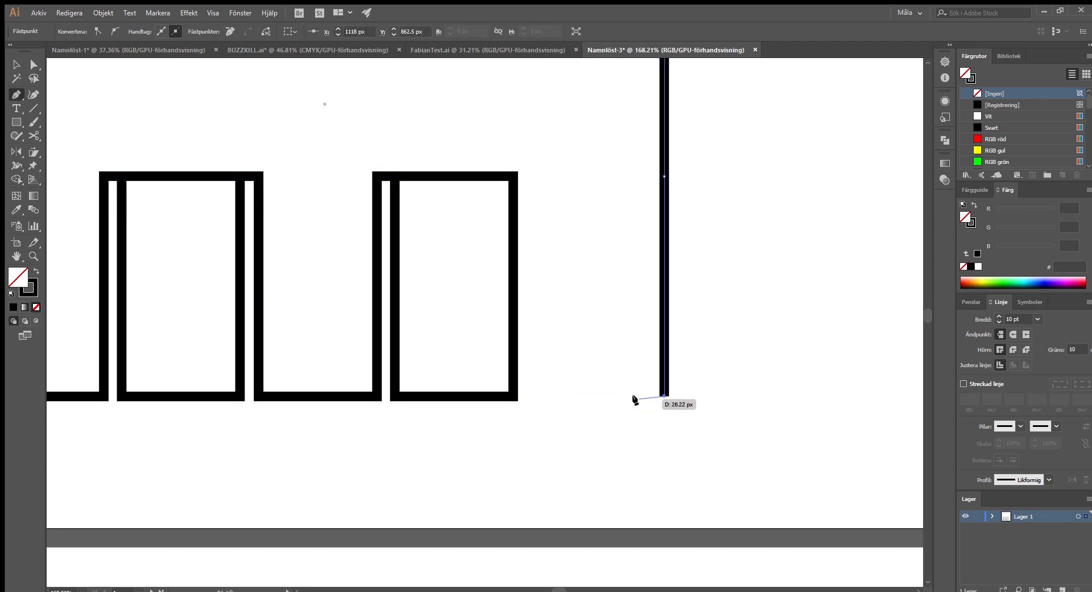
pyautogui.scroll(3, 604, 301)
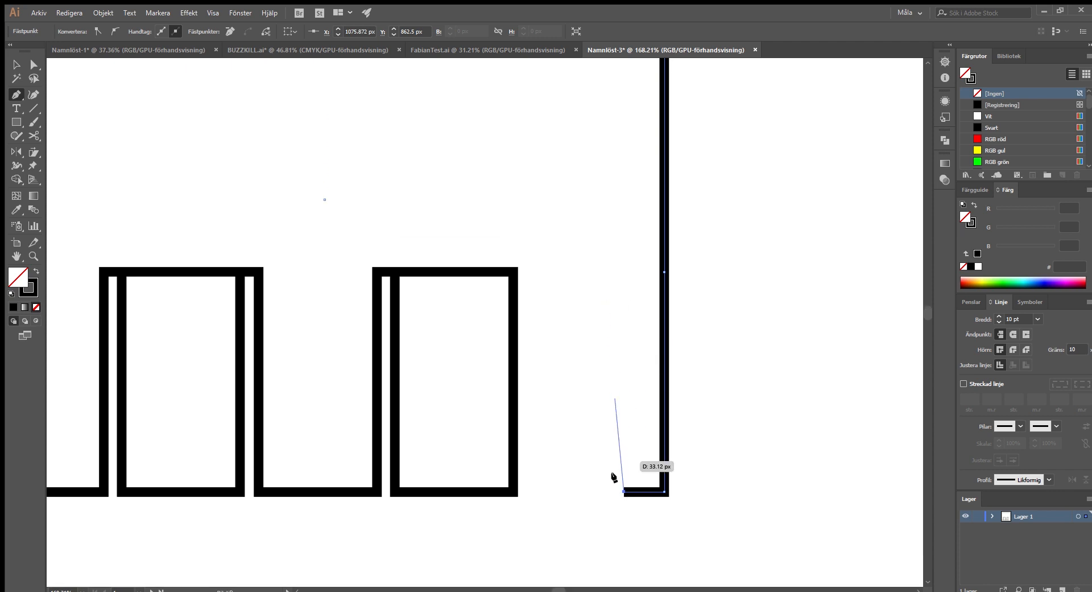
pyautogui.click(619, 491)
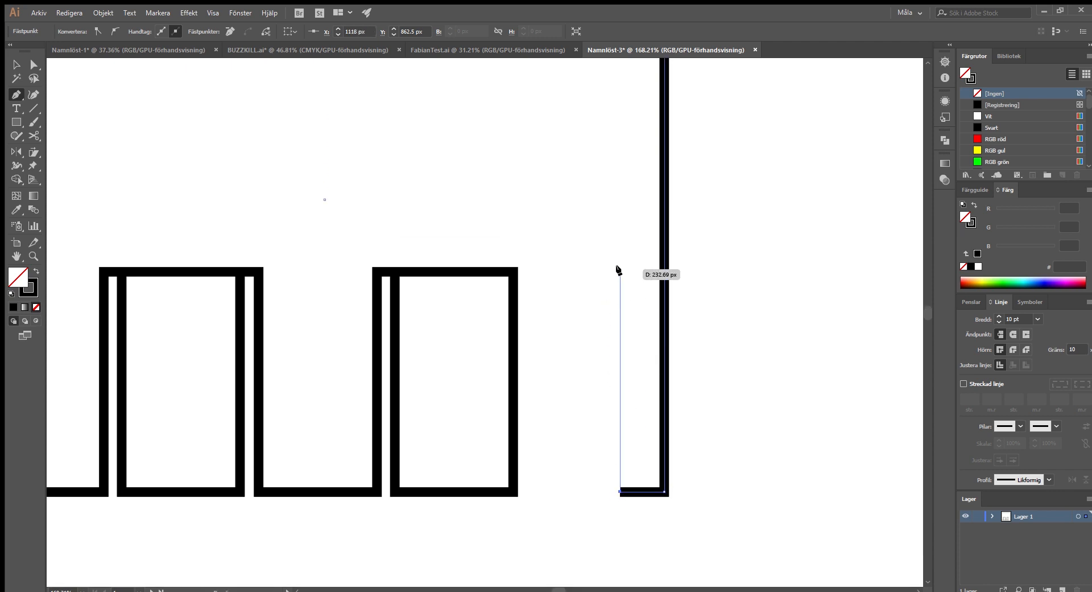
pyautogui.click(619, 271)
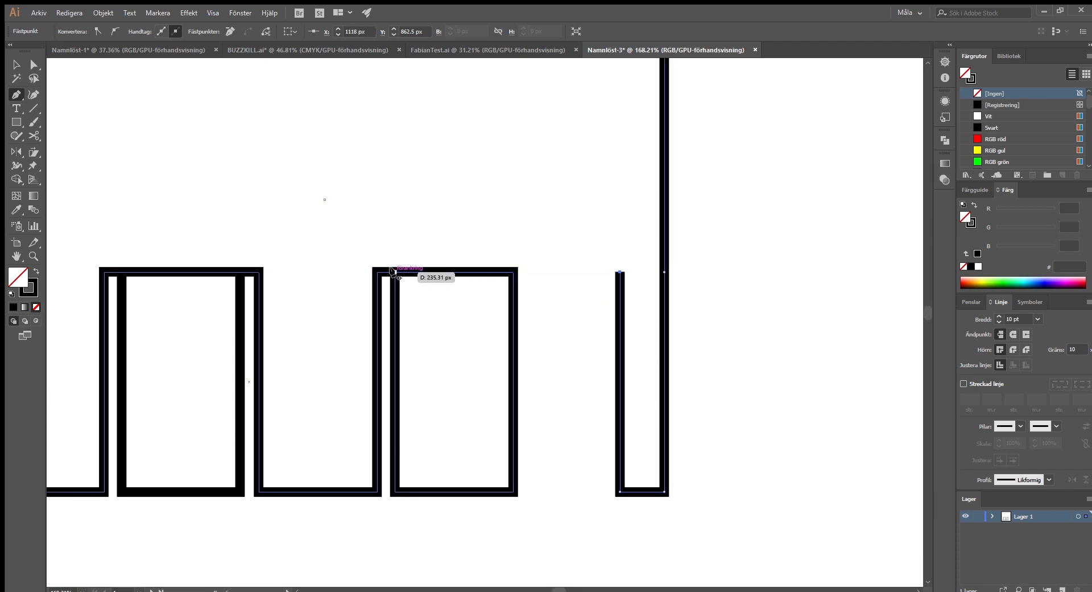
pyautogui.click(394, 272)
# - Try swapping the fill and stroke of the joined outline to see it as a solid shape
pyautogui.press('z')
pyautogui.moveTo(611, 280); pyautogui.dragTo(596, 230)
pyautogui.press('v')
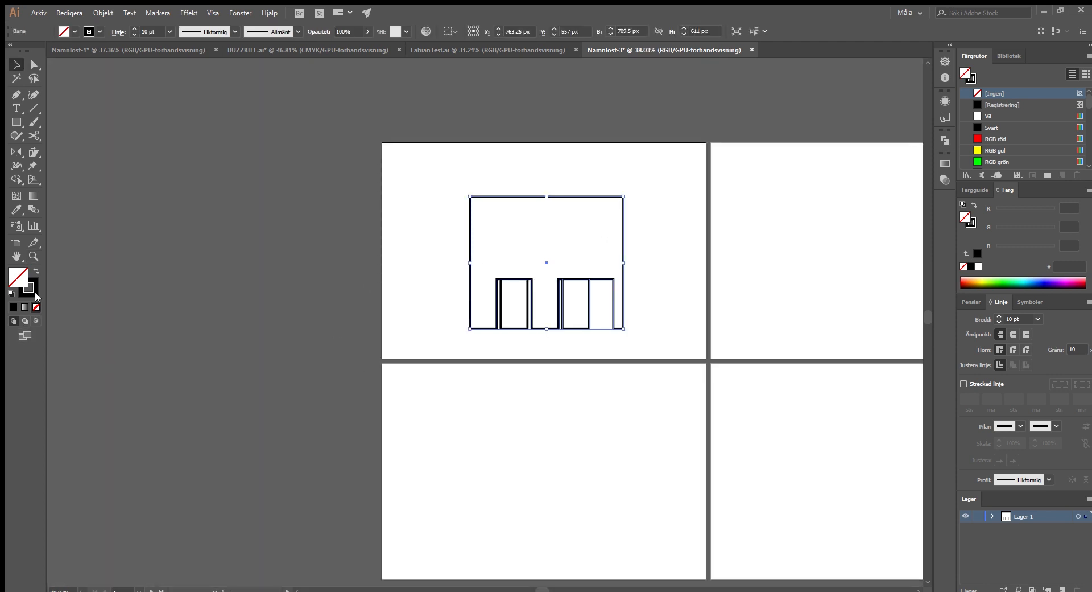
pyautogui.click(33, 269)
pyautogui.click(109, 320)
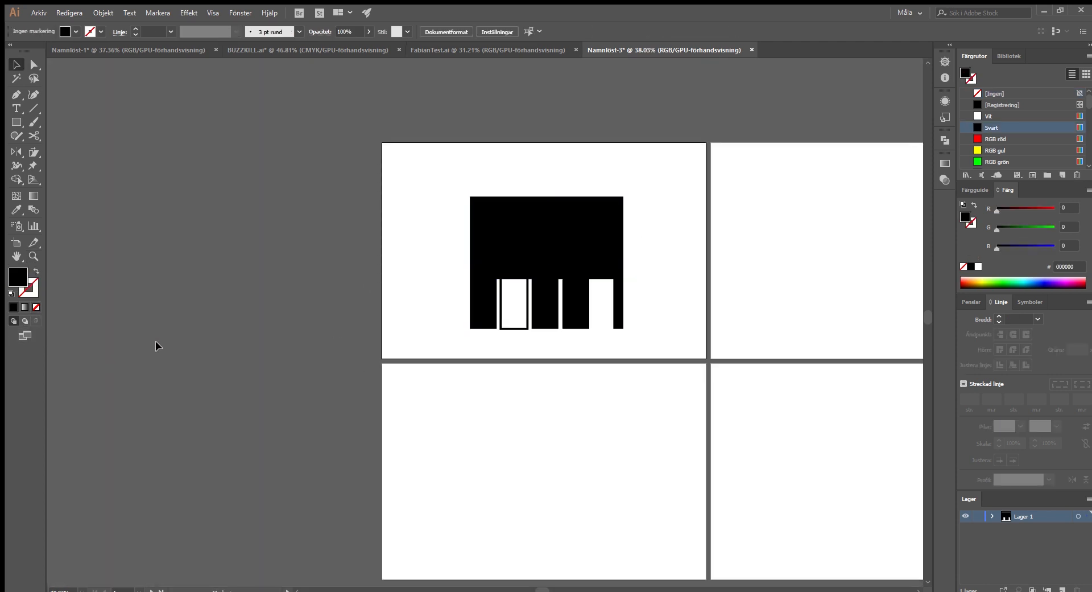
pyautogui.hotkey('ctrl', 'z')
pyautogui.click(407, 398)
# - Move the last leg's inner vertical side left to widen the leg
pyautogui.press('z')
pyautogui.moveTo(617, 310); pyautogui.dragTo(720, 366)
pyautogui.press('a')
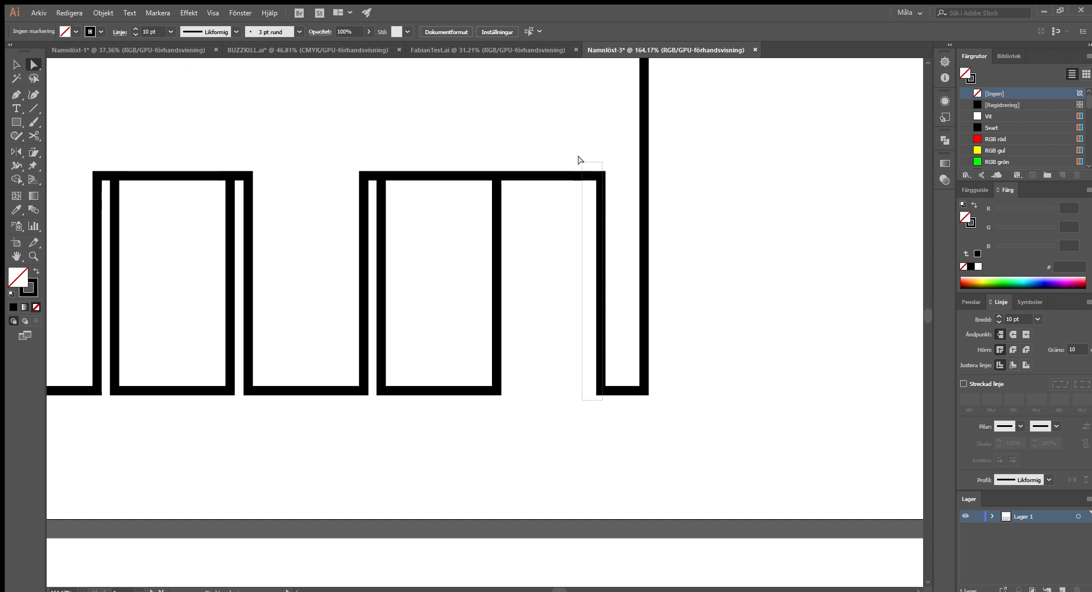
pyautogui.click(598, 177)
pyautogui.moveTo(597, 173); pyautogui.dragTo(579, 173)
pyautogui.click(592, 272)
pyautogui.press('z')
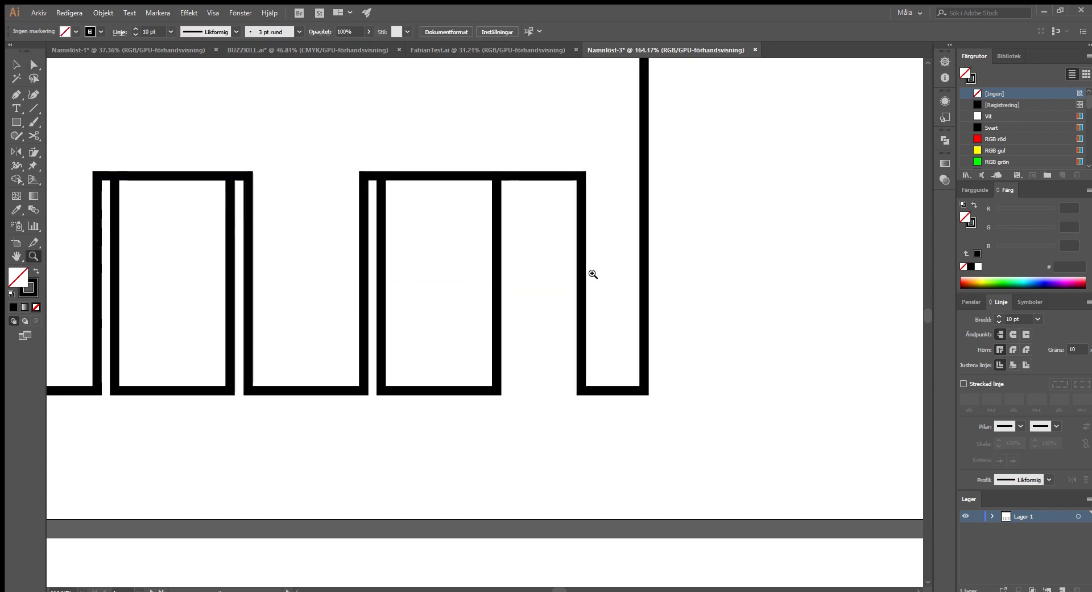
# - Round both top corners of the body with one large, equal radius
pyautogui.moveTo(591, 273); pyautogui.dragTo(416, 281)
pyautogui.scroll(2, 592, 213)
pyautogui.click(575, 223)
pyautogui.press('a')
pyautogui.moveTo(185, 241); pyautogui.dragTo(726, 306)
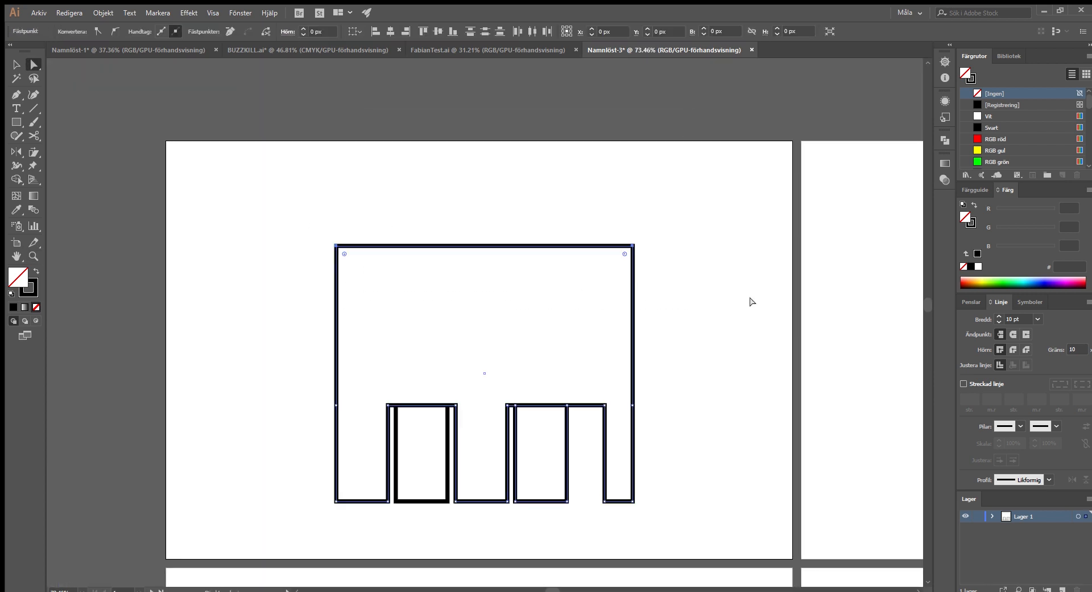
pyautogui.moveTo(615, 258); pyautogui.dragTo(525, 278)
pyautogui.click(591, 165)
# - Round the inner top corner beside the last leg to a radius of about 98 px
pyautogui.press('z')
pyautogui.moveTo(596, 329); pyautogui.dragTo(675, 343)
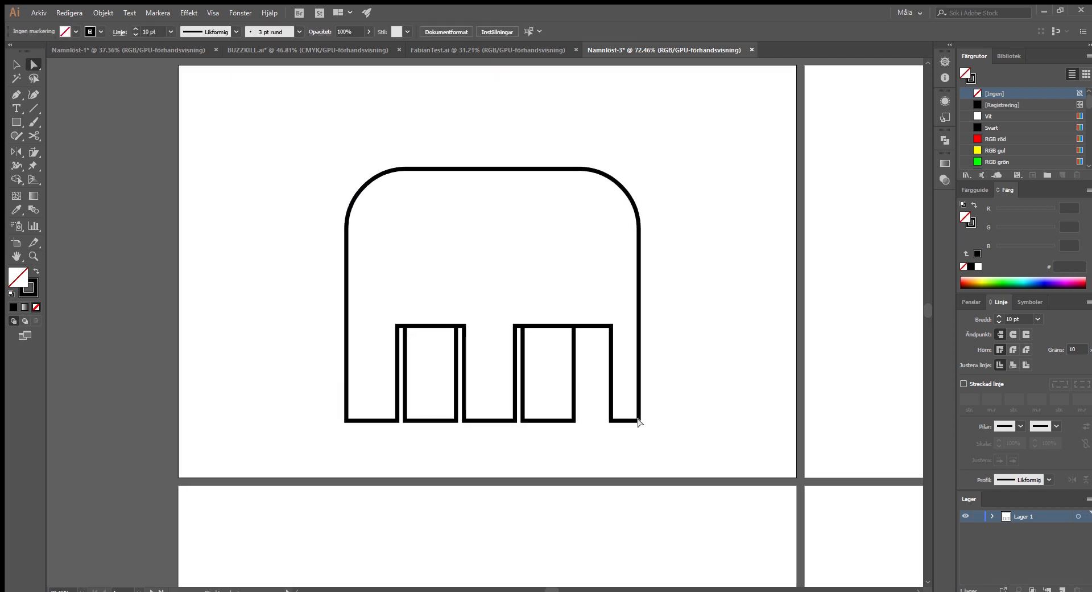
pyautogui.click(611, 325)
pyautogui.moveTo(600, 335); pyautogui.dragTo(580, 375)
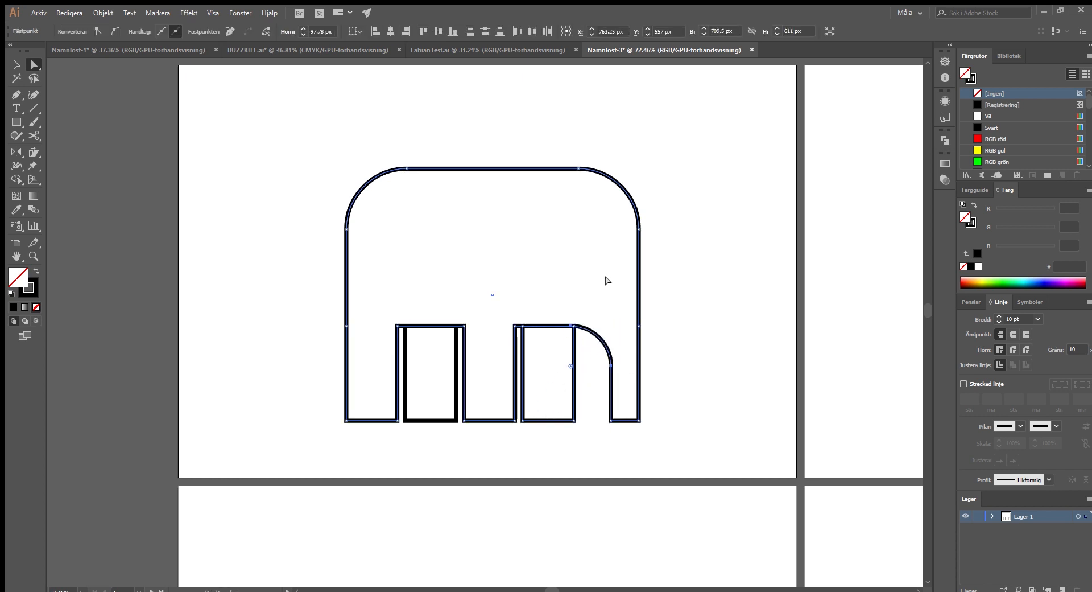
pyautogui.click(604, 286)
# - Examine the rounded body, the arch beside the last leg and the spacing between the legs
pyautogui.press('z')
pyautogui.moveTo(602, 304); pyautogui.dragTo(441, 295)
pyautogui.moveTo(573, 289); pyautogui.dragTo(707, 302)
pyautogui.moveTo(634, 390); pyautogui.dragTo(548, 296)
pyautogui.moveTo(673, 304); pyautogui.dragTo(752, 364)
pyautogui.click(743, 428)
pyautogui.moveTo(690, 389); pyautogui.dragTo(609, 383)
pyautogui.moveTo(609, 382); pyautogui.dragTo(412, 262)
pyautogui.moveTo(608, 326); pyautogui.dragTo(711, 329)
pyautogui.click(629, 331)
pyautogui.press('z')
pyautogui.moveTo(587, 451); pyautogui.dragTo(506, 389)
pyautogui.moveTo(513, 389); pyautogui.dragTo(550, 390)
# - Try moving the fourth leg's left side downward and swapping the outline's fill and stroke
pyautogui.press('v')
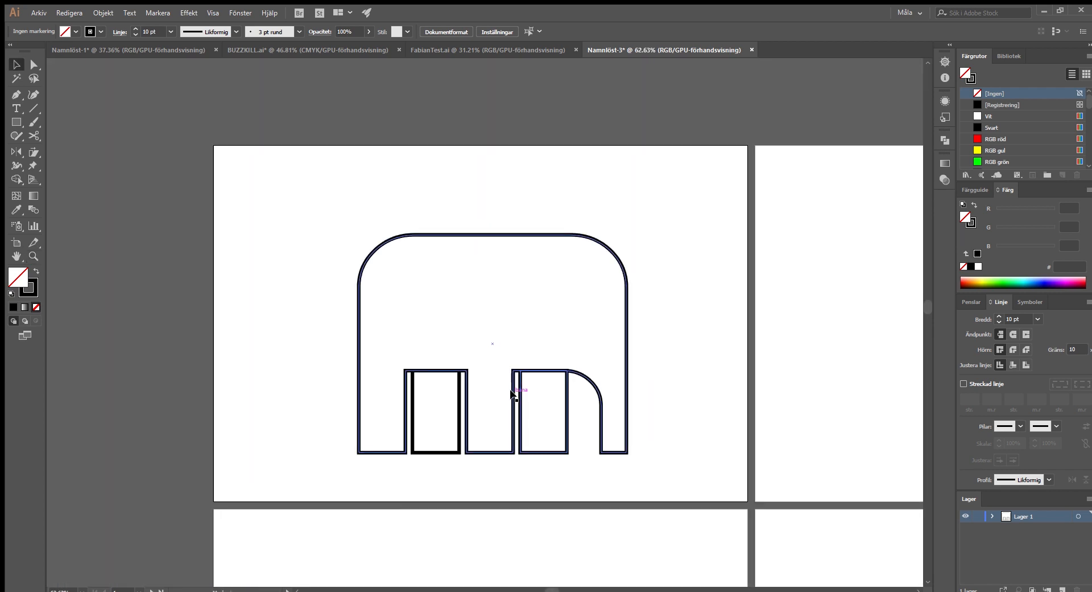
pyautogui.click(514, 392)
pyautogui.press('a')
pyautogui.scroll(5, 525, 392)
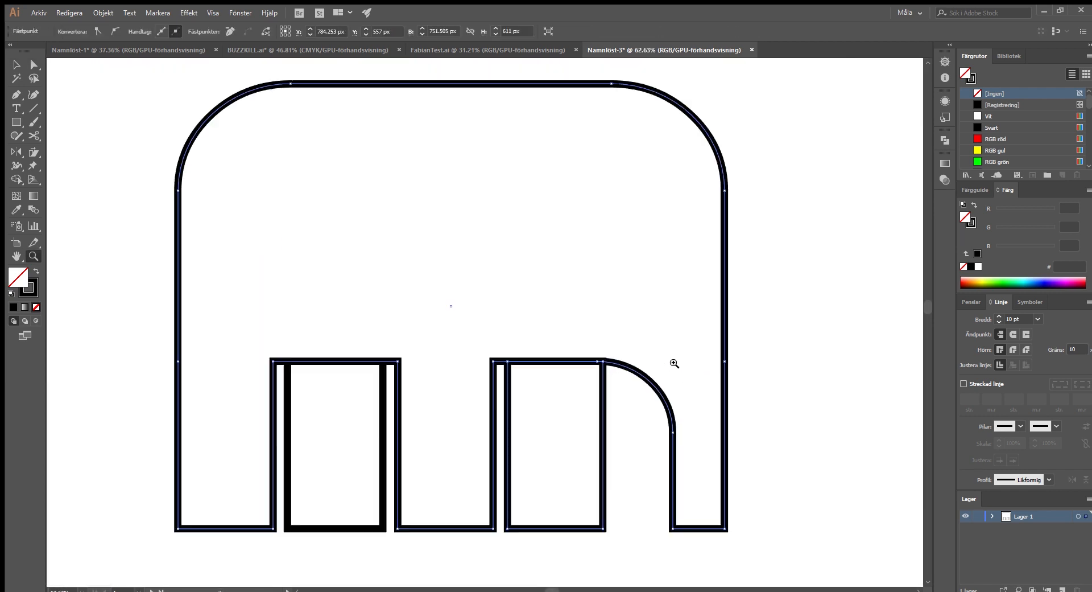
pyautogui.scroll(-3, 560, 335)
pyautogui.moveTo(519, 365); pyautogui.dragTo(524, 413)
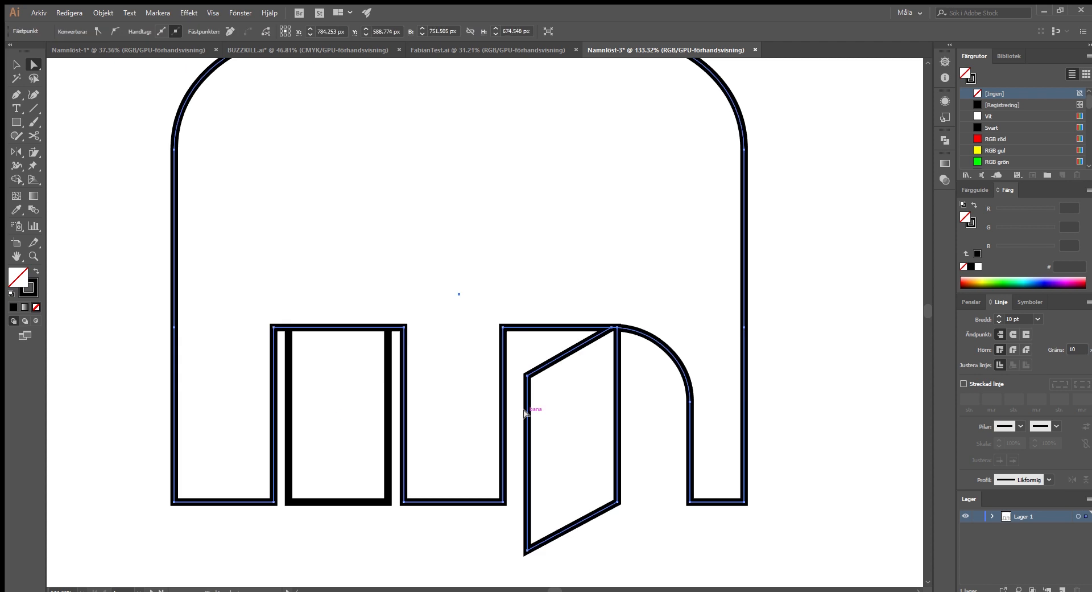
pyautogui.hotkey('ctrl', 'z')
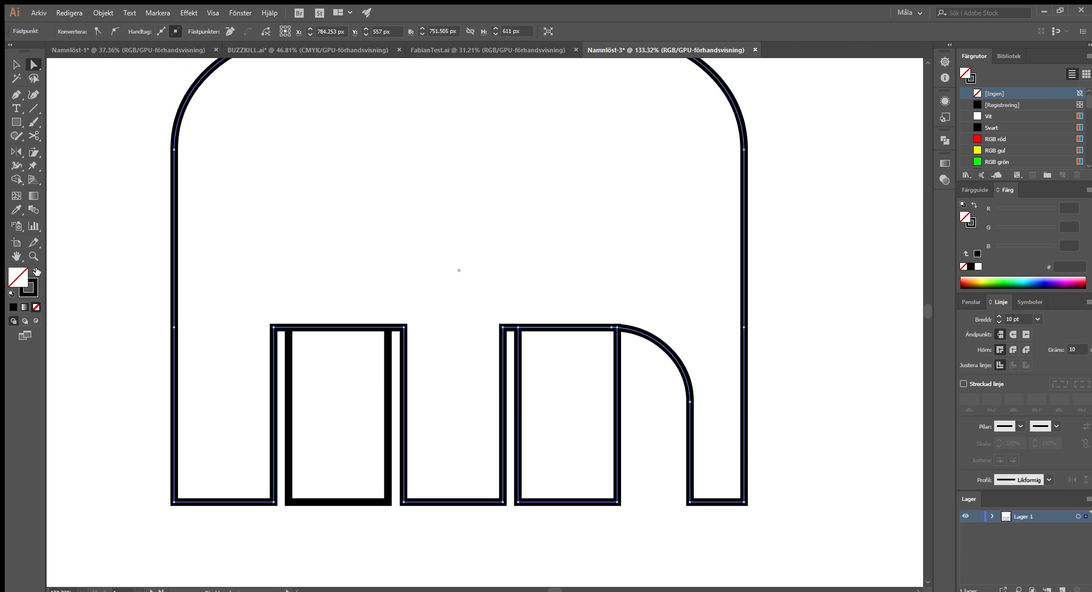
pyautogui.click(36, 271)
pyautogui.hotkey('ctrl', 'z')
# - Delete the fourth leg's left side and redraw it with the Pen tool from the bottom left anchor to the leg's top line
pyautogui.click(541, 373)
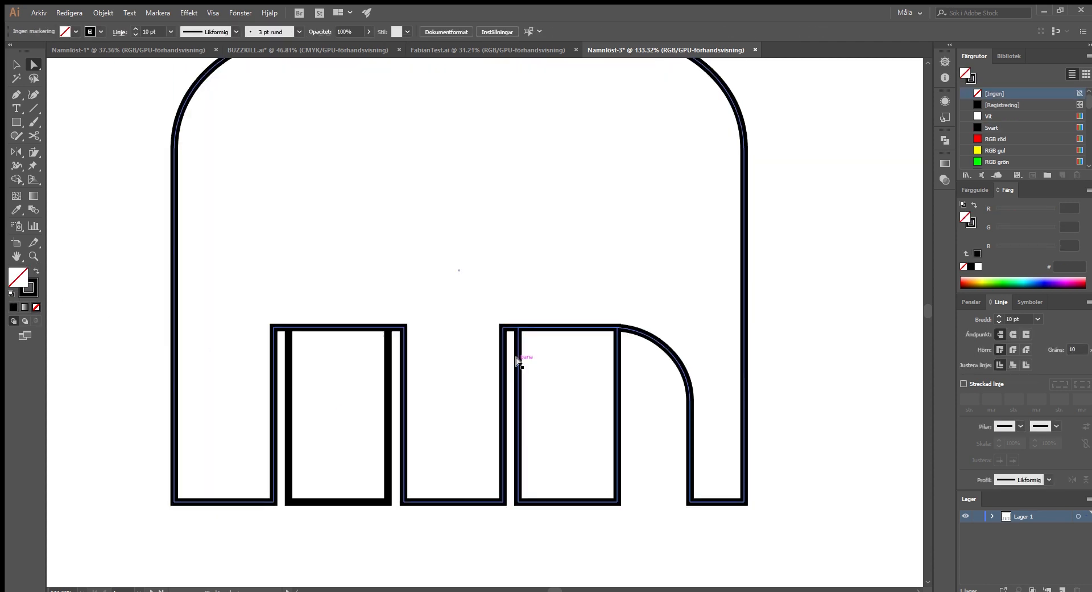
pyautogui.click(517, 358)
pyautogui.press('Delete')
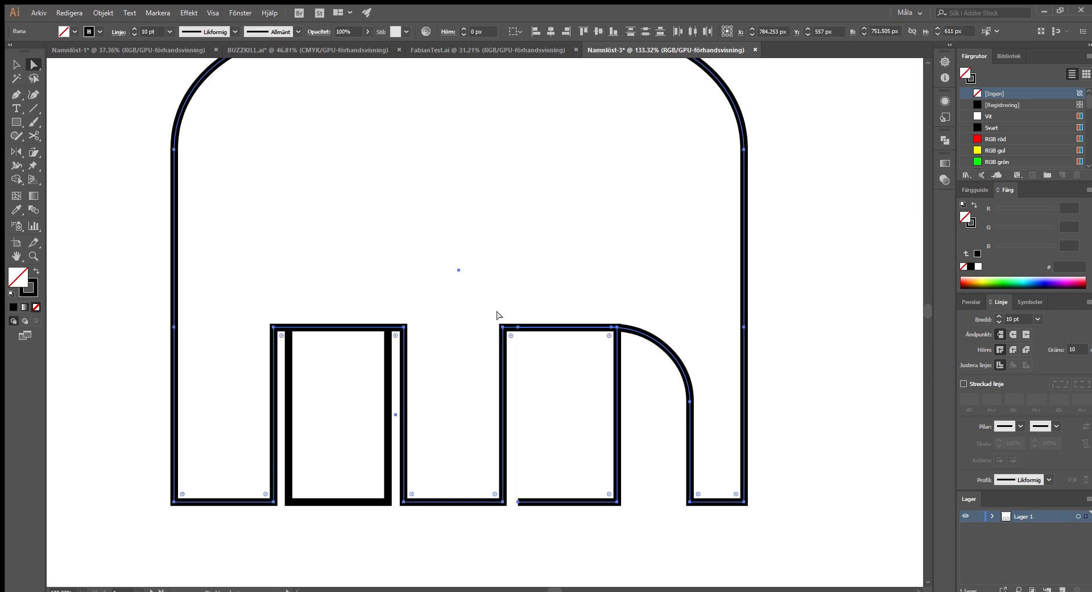
pyautogui.click(565, 322)
pyautogui.click(517, 501)
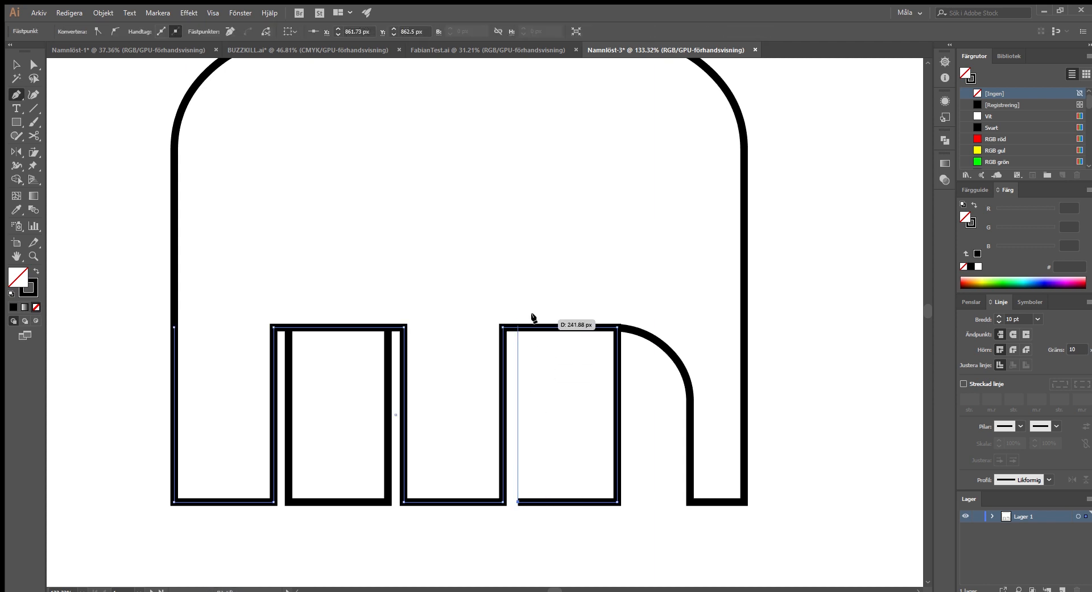
pyautogui.click(517, 327)
pyautogui.hotkey('ctrl', 'z')
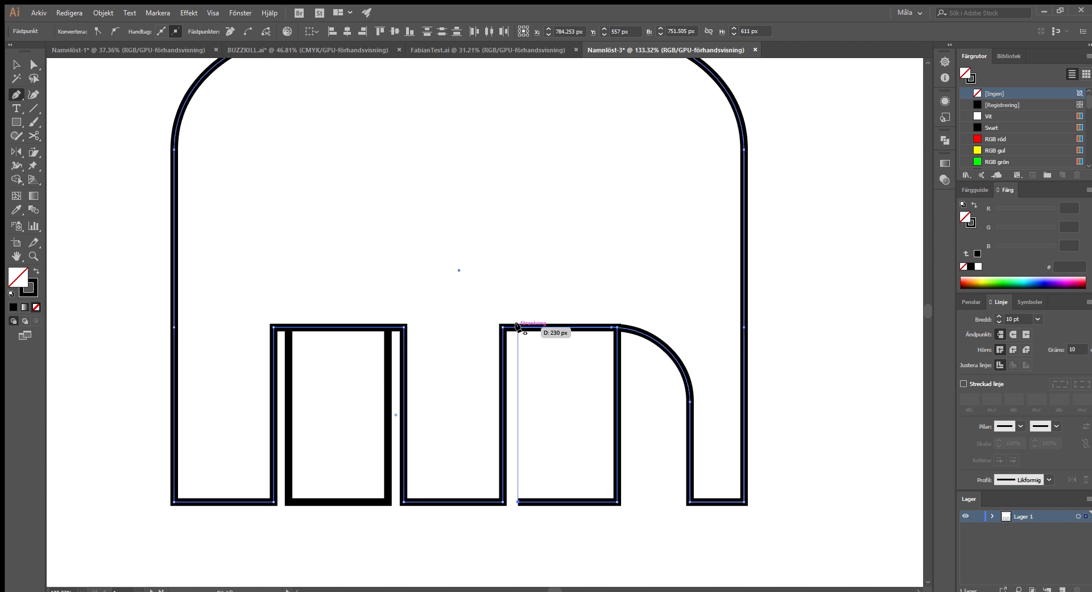
pyautogui.click(517, 327)
pyautogui.keyDown('ctrl'); pyautogui.click(566, 299); pyautogui.keyUp('ctrl')
# - Delete the fourth leg's right side and try deleting its bottom edge
pyautogui.press('z')
pyautogui.moveTo(541, 313)
pyautogui.mouseDown()
pyautogui.moveTo(283, 331)
pyautogui.moveTo(665, 294)
pyautogui.moveTo(383, 340)
pyautogui.moveTo(688, 286)
pyautogui.mouseUp()
pyautogui.moveTo(602, 339); pyautogui.dragTo(672, 304)
pyautogui.press('v')
pyautogui.hotkey('ctrl', 'z')
pyautogui.scroll(2, 628, 320)
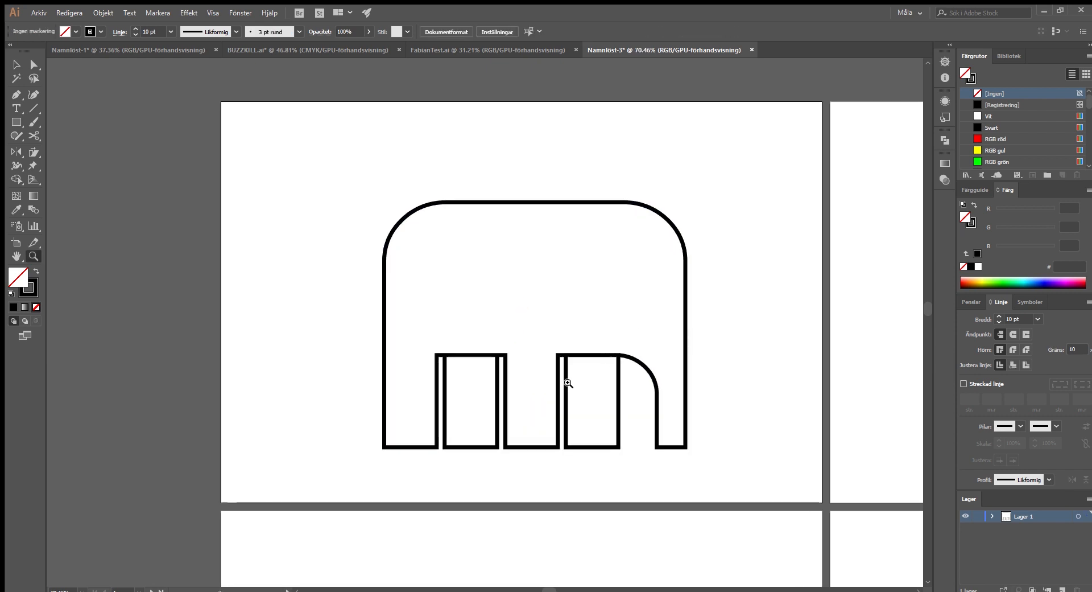
pyautogui.press('a')
pyautogui.click(618, 380)
pyautogui.press('Delete')
pyautogui.click(575, 446)
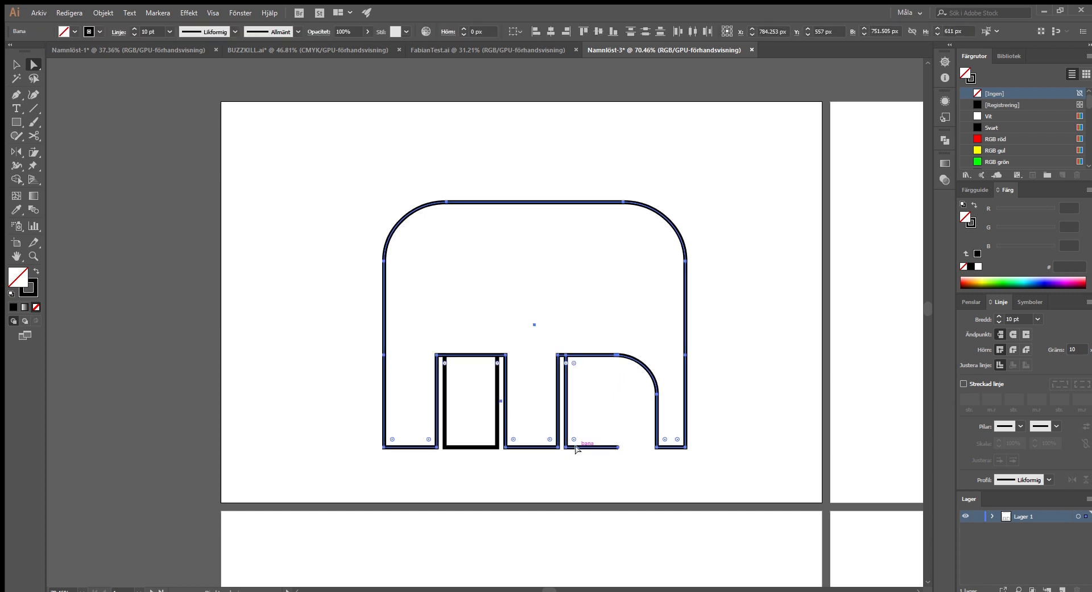
pyautogui.press('Delete')
pyautogui.hotkey('ctrl', 'z')
# - Delete the fourth leg's bottom left anchor along with its bottom edge and left side
pyautogui.scroll(2, 574, 465)
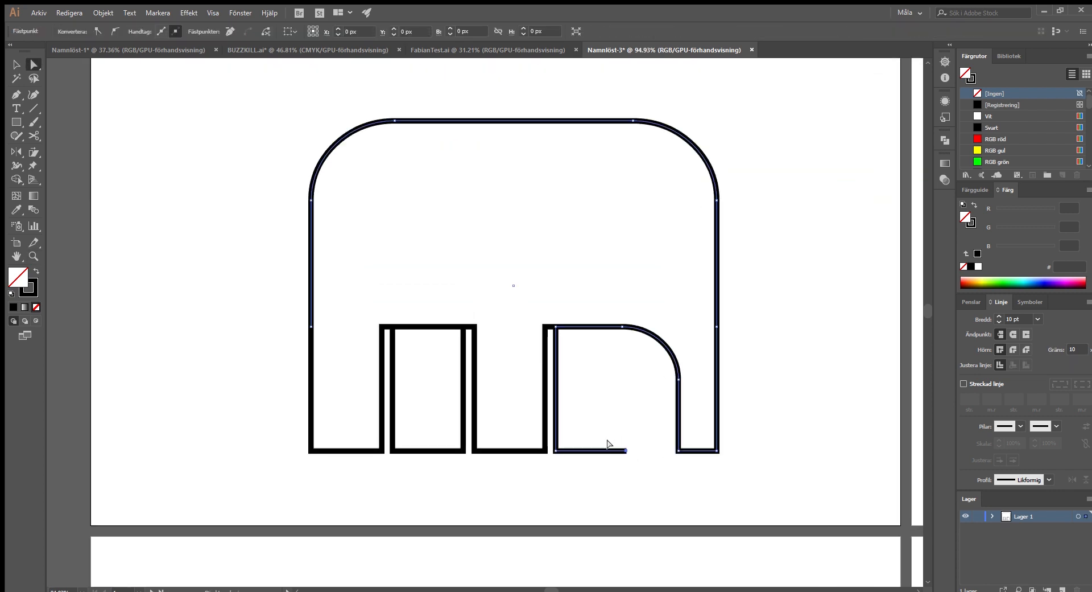
pyautogui.click(555, 451)
pyautogui.press('Delete')
pyautogui.press('Delete')
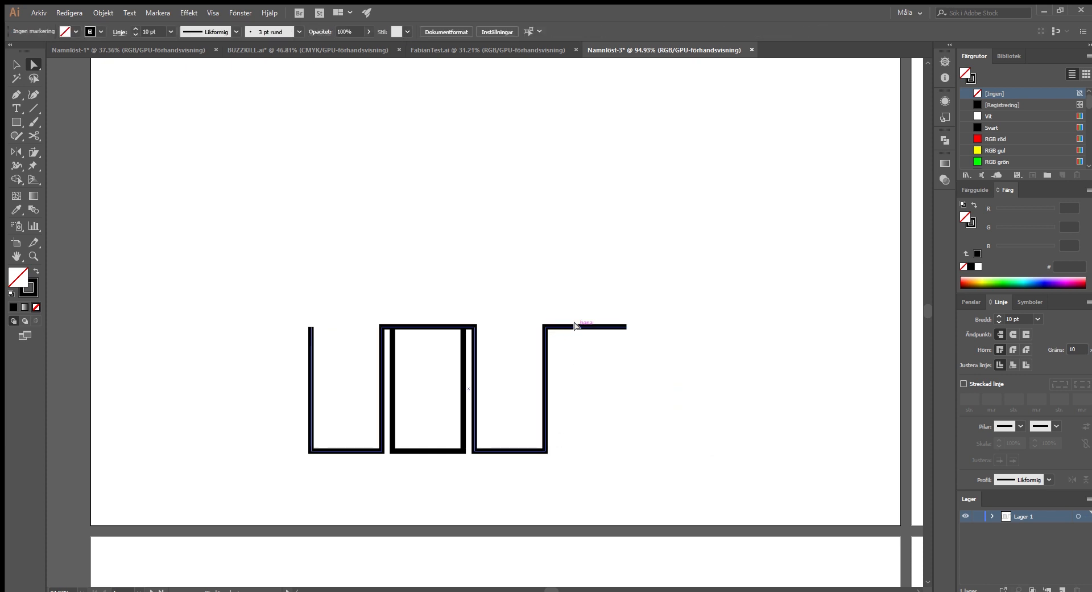
pyautogui.hotkey('ctrl', 'z')
# - Select the body outline without the fourth leg and try swapping its fill and stroke
pyautogui.click(707, 301)
pyautogui.press('v')
pyautogui.click(715, 302)
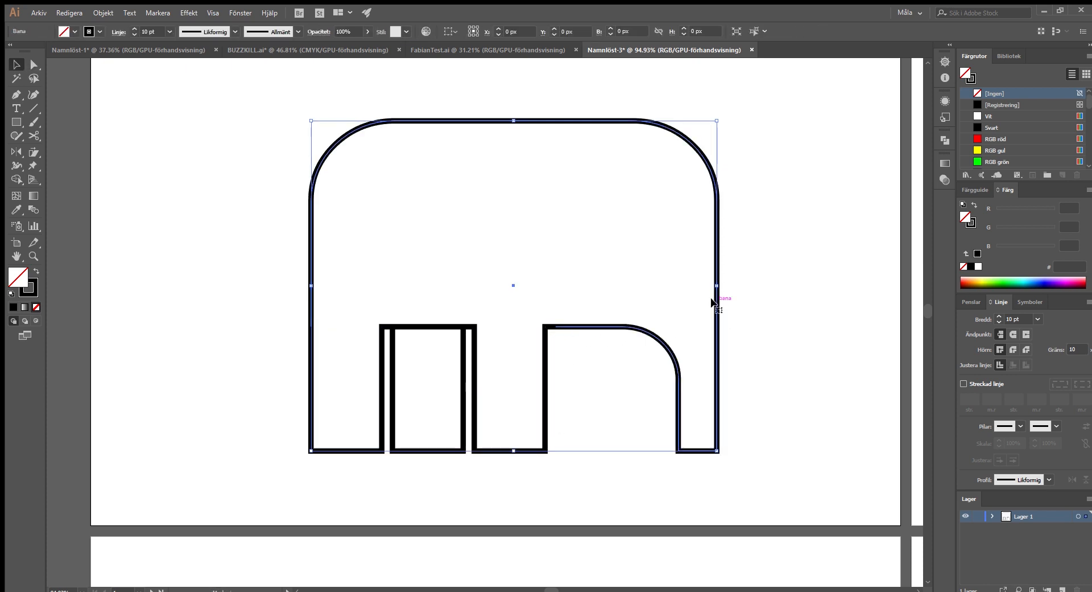
pyautogui.click(34, 271)
pyautogui.click(35, 271)
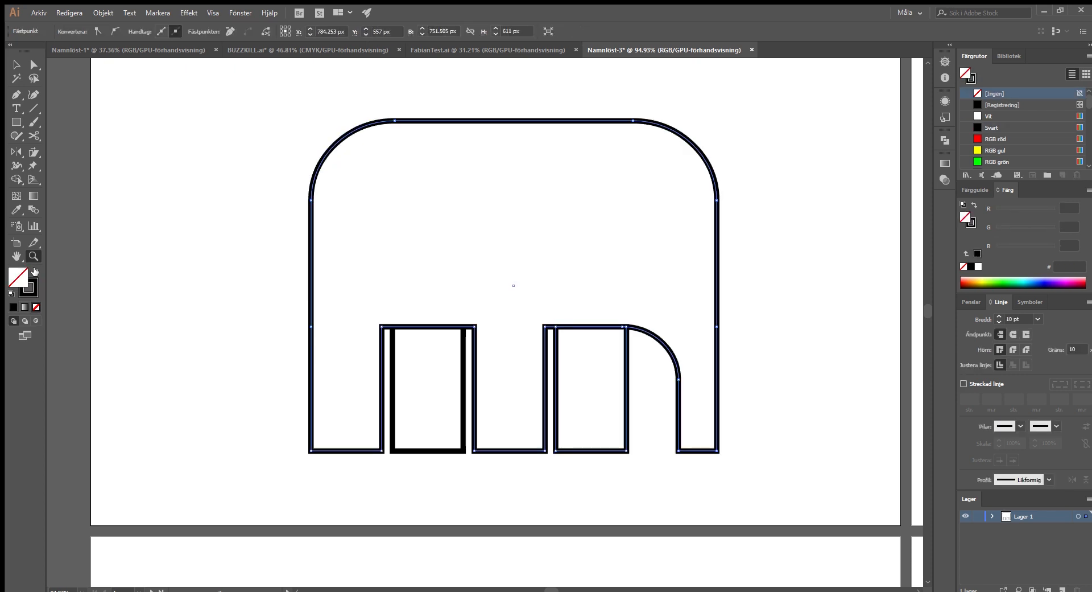
# - Swap the complete joined outline's fill and stroke to make it a solid black shape
pyautogui.click(34, 272)
pyautogui.click(133, 375)
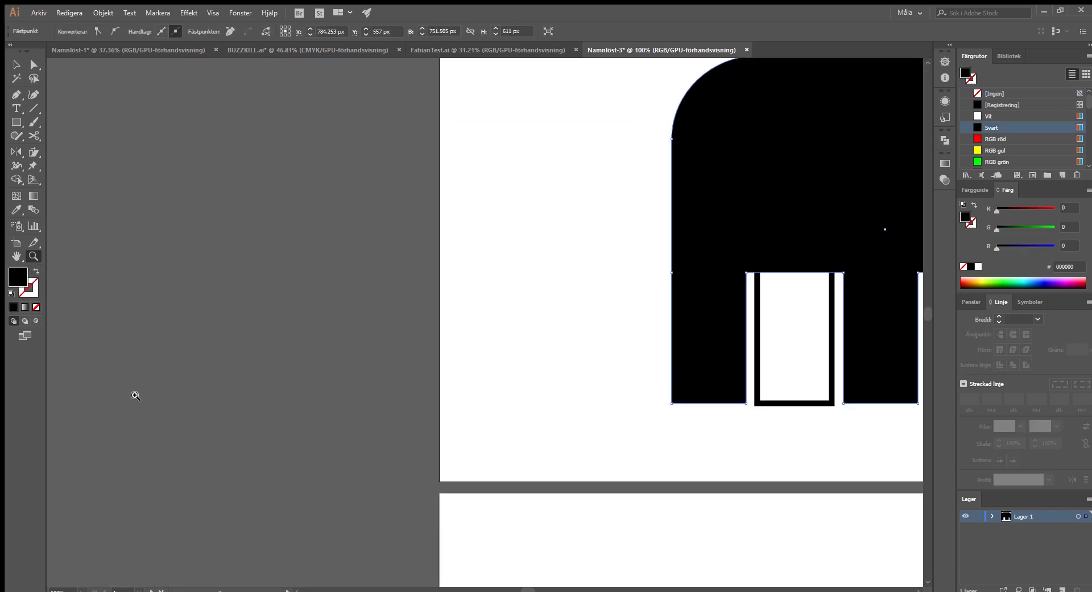
pyautogui.moveTo(122, 398); pyautogui.dragTo(11, 419)
pyautogui.moveTo(641, 345); pyautogui.dragTo(716, 347)
# - Remove the fourth leg's area from the solid body with the Shape Builder tool
pyautogui.press('v')
pyautogui.hotkey('shift', 'm')
pyautogui.keyDown('alt'); pyautogui.click(539, 367); pyautogui.keyUp('alt')
pyautogui.keyDown('ctrl'); pyautogui.click(702, 317); pyautogui.keyUp('ctrl')
# - Copy the second leg into the fourth leg's place and nudge the copy right to match the other leg gaps
pyautogui.press('z')
pyautogui.moveTo(532, 317); pyautogui.dragTo(561, 318)
pyautogui.moveTo(534, 359); pyautogui.dragTo(538, 358)
pyautogui.click(499, 354)
pyautogui.moveTo(393, 345); pyautogui.dragTo(564, 345)
pyautogui.click(500, 489)
pyautogui.scroll(5, 536, 378)
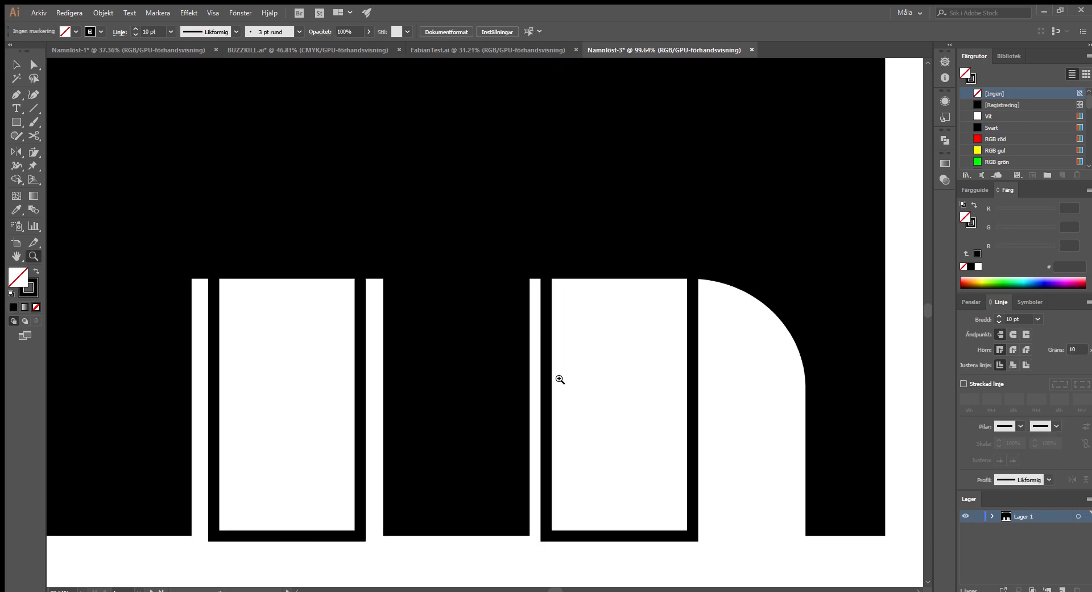
pyautogui.moveTo(591, 345); pyautogui.dragTo(599, 346)
pyautogui.click(616, 344)
# - Swap the body's fill and stroke back to an outline and sample the fourth leg's 10 pt black stroke with the Eyedropper
pyautogui.moveTo(439, 364); pyautogui.dragTo(212, 385)
pyautogui.moveTo(314, 371); pyautogui.dragTo(393, 367)
pyautogui.click(470, 280)
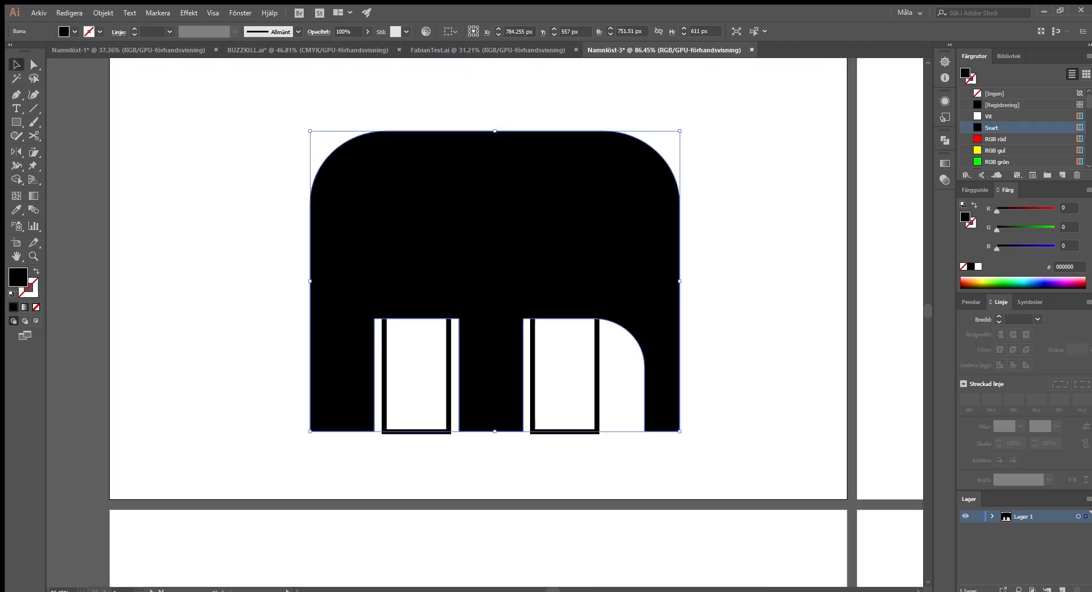
pyautogui.click(36, 274)
pyautogui.press('i')
pyautogui.click(531, 340)
pyautogui.press('a')
pyautogui.click(536, 475)
# - Examine the line thickness and leg gaps of the outlined figure
pyautogui.press('z')
pyautogui.moveTo(528, 372); pyautogui.dragTo(582, 368)
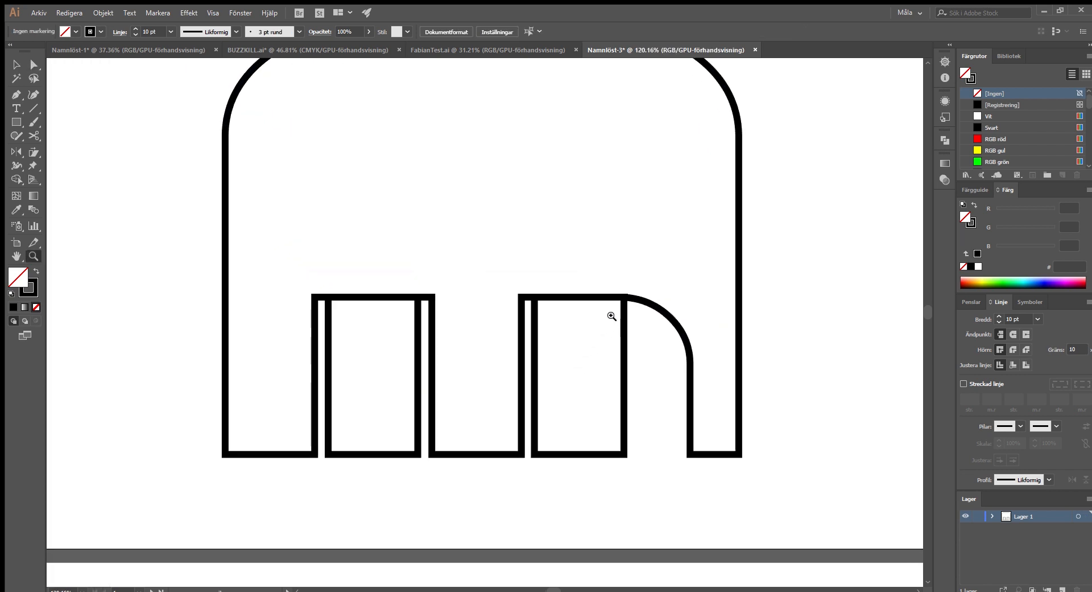
pyautogui.moveTo(557, 313); pyautogui.dragTo(343, 330)
pyautogui.moveTo(603, 282); pyautogui.dragTo(723, 280)
pyautogui.press('v')
pyautogui.click(582, 288)
pyautogui.press('z')
pyautogui.moveTo(519, 290); pyautogui.dragTo(674, 283)
# - Select the whole figure and set its stroke weight to 7 pt
pyautogui.press('v')
pyautogui.moveTo(238, 202); pyautogui.dragTo(578, 500)
pyautogui.press('z')
pyautogui.moveTo(362, 279); pyautogui.dragTo(389, 268)
pyautogui.press('v')
pyautogui.click(133, 34)
pyautogui.click(133, 35)
pyautogui.click(133, 35)
pyautogui.click(169, 161)
# - Try rounding the square top corners of the two gaps between the legs
pyautogui.press('z')
pyautogui.moveTo(394, 243); pyautogui.dragTo(314, 252)
pyautogui.moveTo(367, 276); pyautogui.dragTo(472, 323)
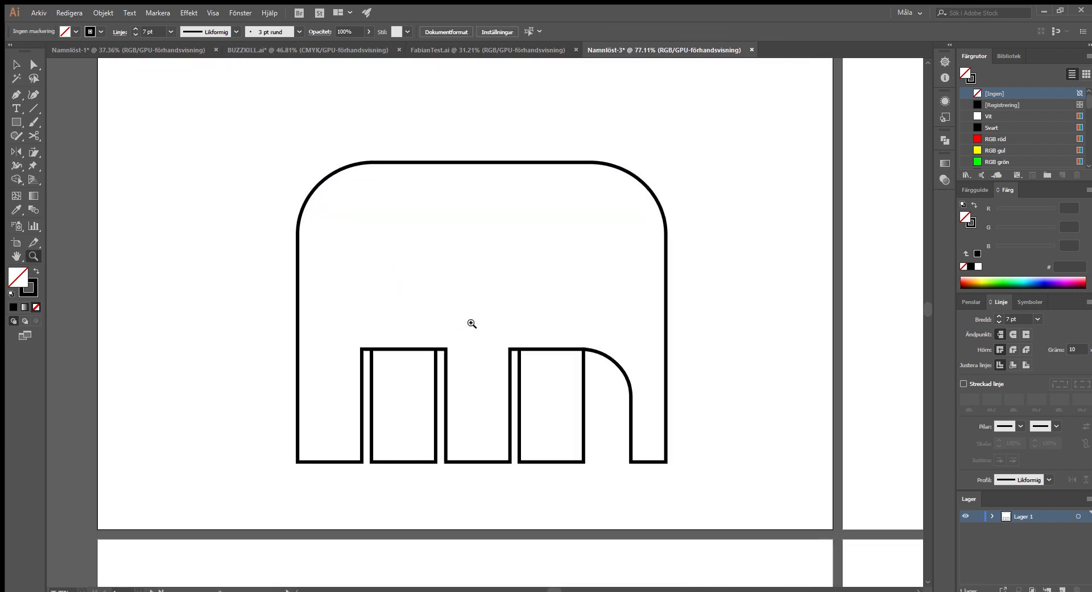
pyautogui.moveTo(664, 359); pyautogui.dragTo(664, 359)
pyautogui.moveTo(370, 357); pyautogui.dragTo(379, 371)
pyautogui.click(438, 298)
pyautogui.press('z')
pyautogui.moveTo(525, 320); pyautogui.dragTo(594, 298)
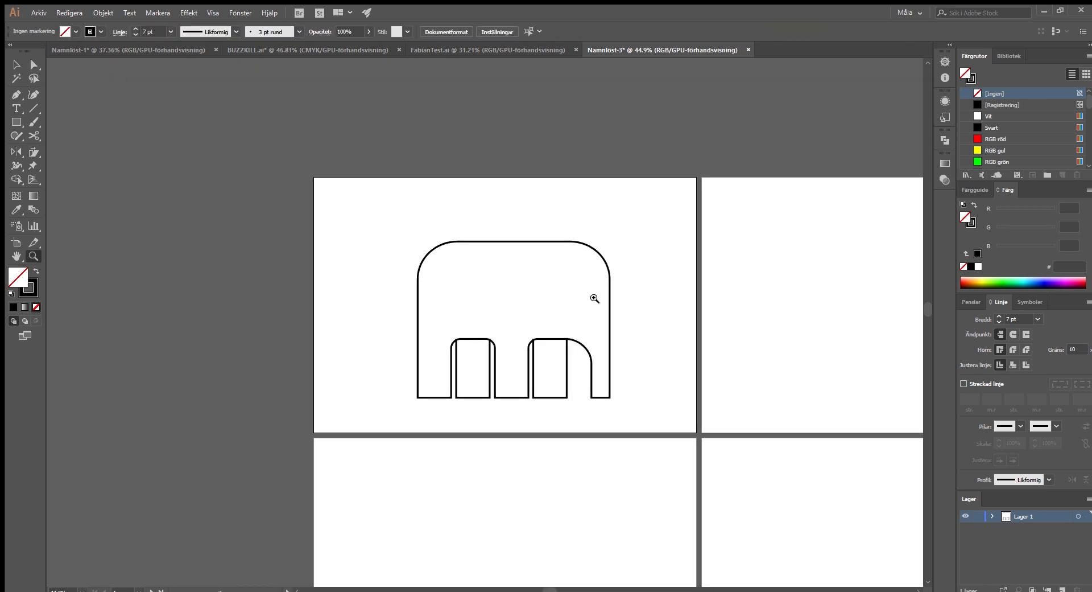
pyautogui.hotkey('ctrl', 'z')
pyautogui.keyDown('ctrl'); pyautogui.click(667, 263); pyautogui.keyUp('ctrl')
# - Extend the top lines of both leg gaps leftward to the middle of the first and third legs
pyautogui.moveTo(484, 324); pyautogui.dragTo(551, 325)
pyautogui.press('p')
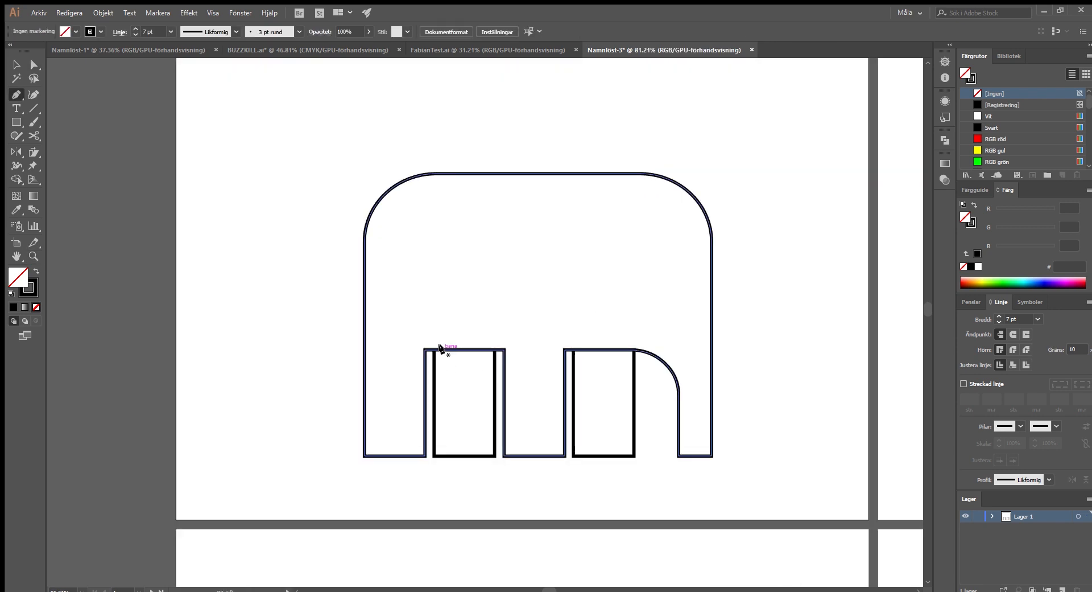
pyautogui.moveTo(470, 350); pyautogui.dragTo(527, 356)
pyautogui.press('v')
pyautogui.moveTo(398, 345); pyautogui.dragTo(647, 345)
pyautogui.click(635, 322)
# - Draw a tail with the Pen tool, about 50 px out from the body's left side and about 458 px down to the feet
pyautogui.press('z')
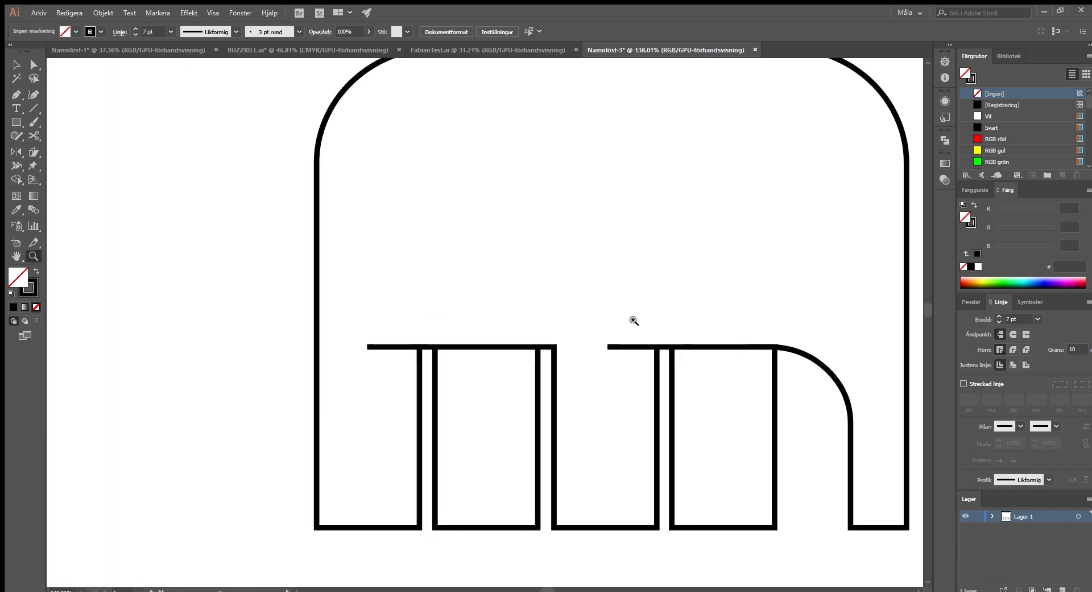
pyautogui.moveTo(483, 334); pyautogui.dragTo(588, 303)
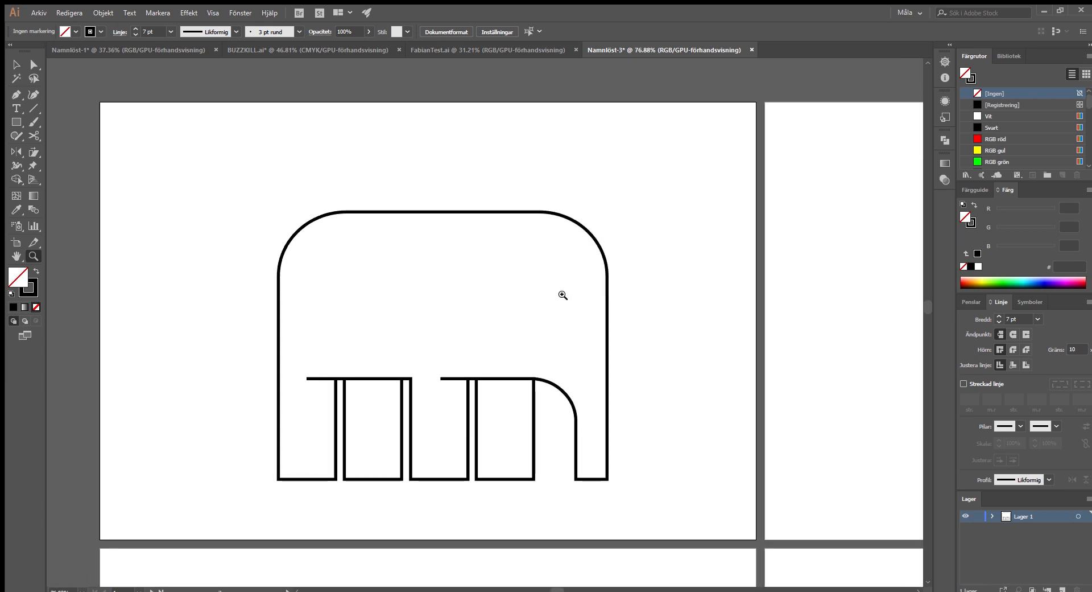
pyautogui.moveTo(198, 165); pyautogui.dragTo(693, 315)
pyautogui.click(590, 255)
pyautogui.press('z')
pyautogui.moveTo(735, 275); pyautogui.dragTo(648, 280)
pyautogui.moveTo(416, 337); pyautogui.dragTo(451, 376)
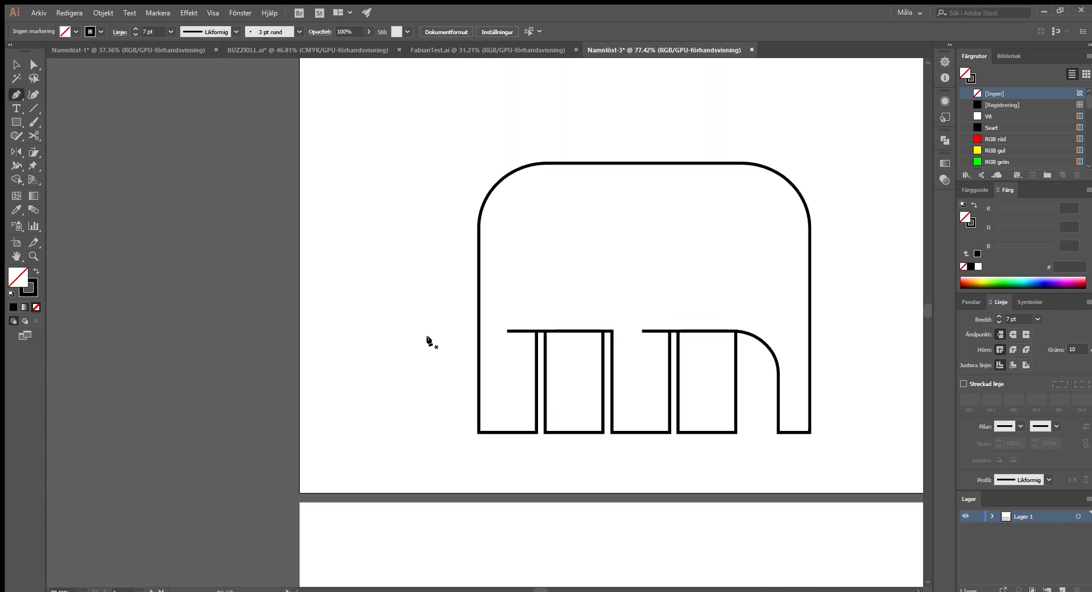
pyautogui.click(477, 230)
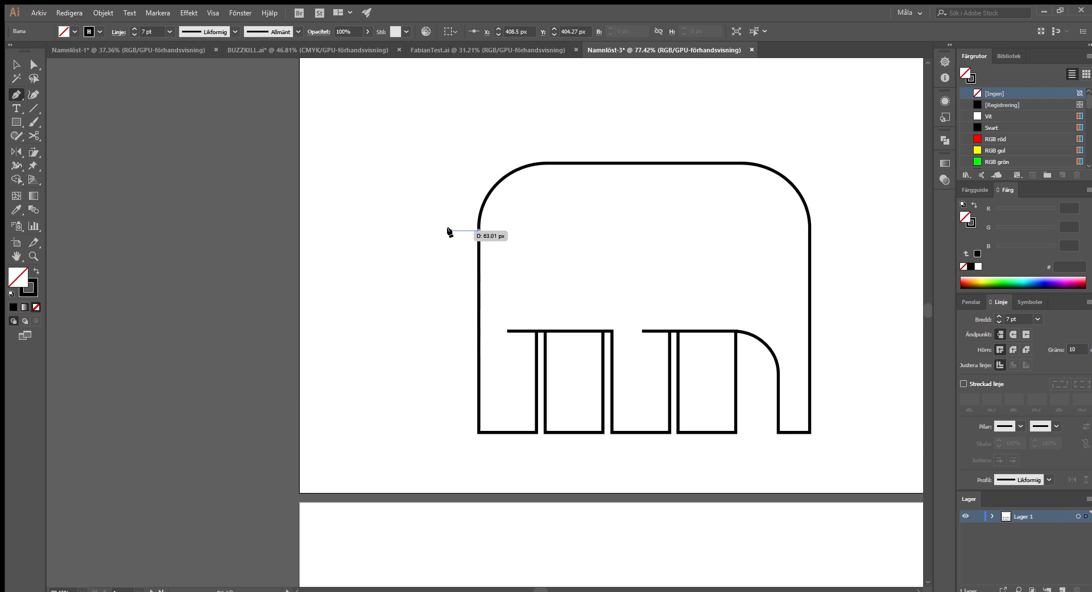
pyautogui.click(455, 229)
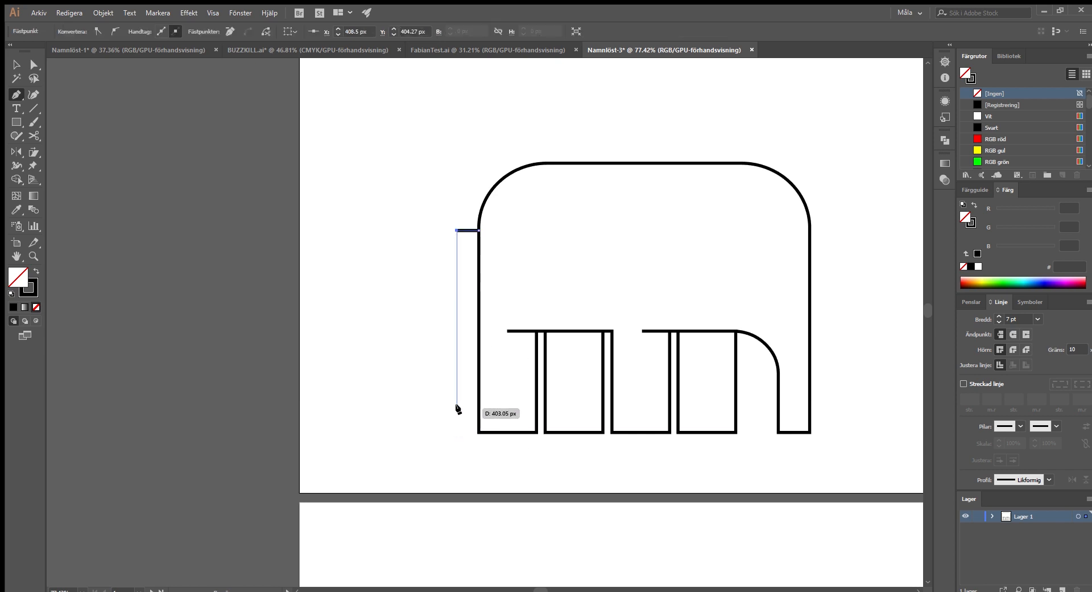
pyautogui.click(455, 432)
# - Round the tail's upper outer corner
pyautogui.press('a')
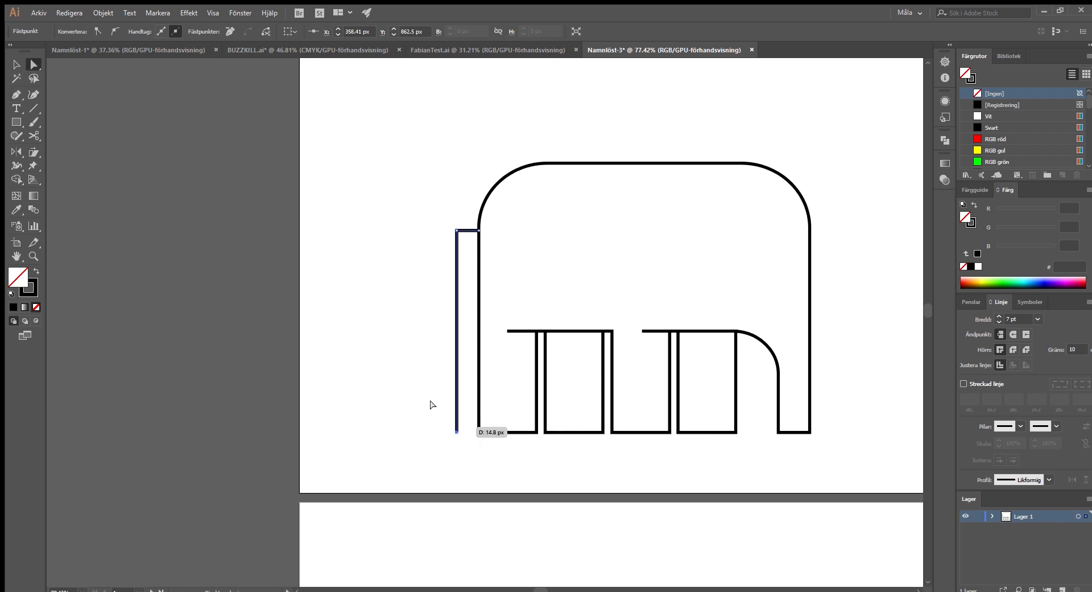
pyautogui.scroll(2, 466, 185)
pyautogui.moveTo(463, 254); pyautogui.dragTo(497, 303)
pyautogui.click(425, 274)
# - Draw a rectangle about 23 by 41 px beside the tail's lower end and fully round its corners
pyautogui.press('z')
pyautogui.moveTo(424, 273); pyautogui.dragTo(178, 265)
pyautogui.moveTo(336, 303); pyautogui.dragTo(285, 303)
pyautogui.moveTo(374, 302); pyautogui.dragTo(446, 335)
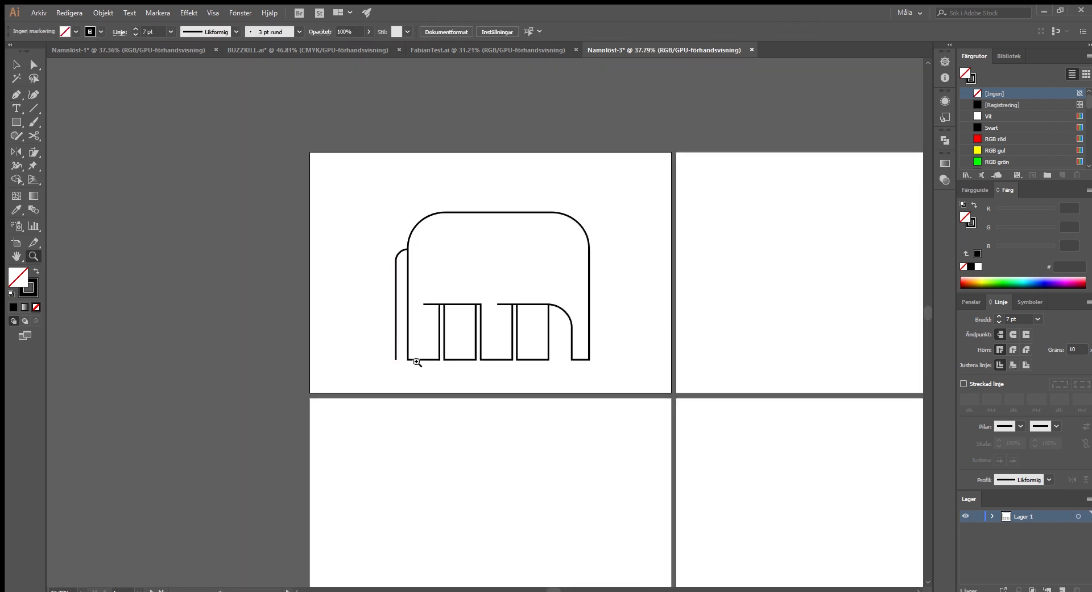
pyautogui.moveTo(361, 293); pyautogui.dragTo(389, 343)
pyautogui.press('a')
pyautogui.moveTo(382, 302); pyautogui.dragTo(316, 348)
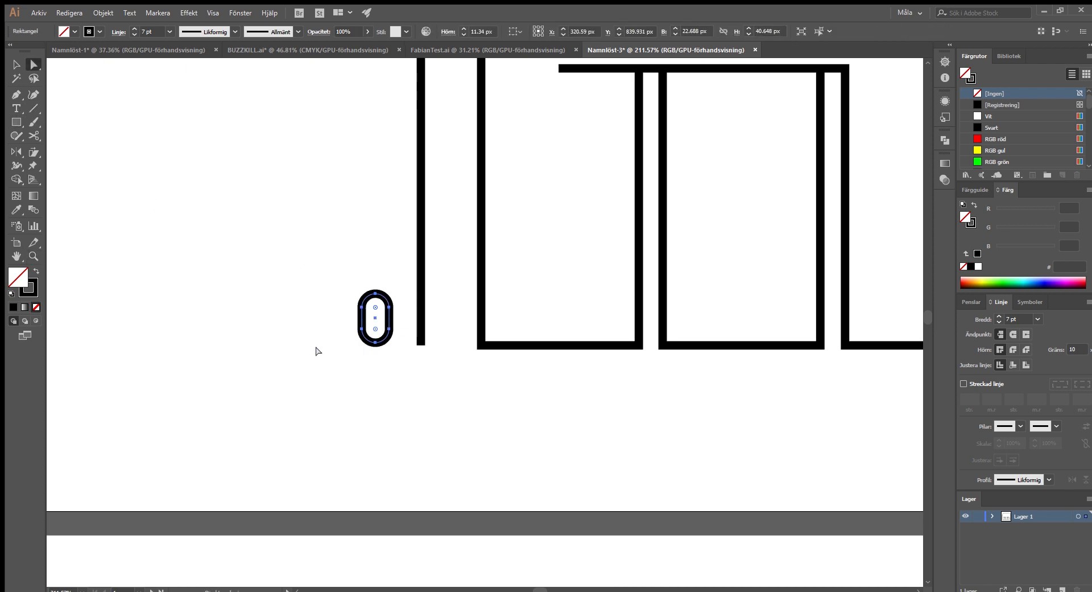
# - Move the small rounded shape onto the tail's lower end, centred on the line
pyautogui.press('v')
pyautogui.moveTo(384, 296); pyautogui.dragTo(428, 301)
pyautogui.click(434, 268)
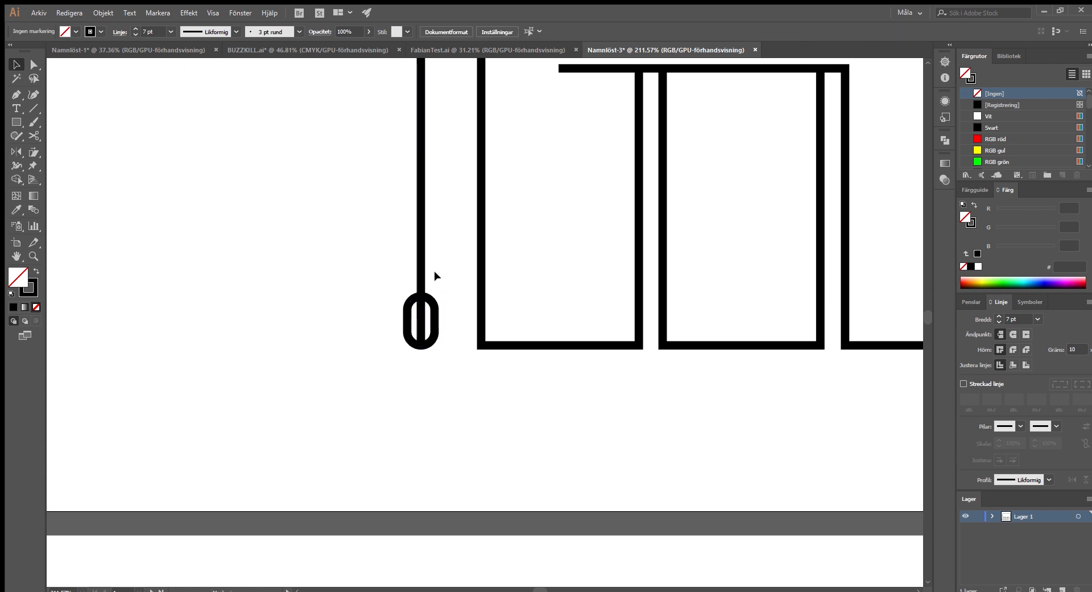
# - Remove the piece of the tail line inside the rounded tuft with the Shape Builder tool
pyautogui.scroll(1, 417, 302)
pyautogui.moveTo(341, 275); pyautogui.dragTo(460, 358)
pyautogui.click(386, 341)
pyautogui.scroll(5, 384, 339)
pyautogui.hotkey('ctrl', 'a')
pyautogui.hotkey('shift', 'm')
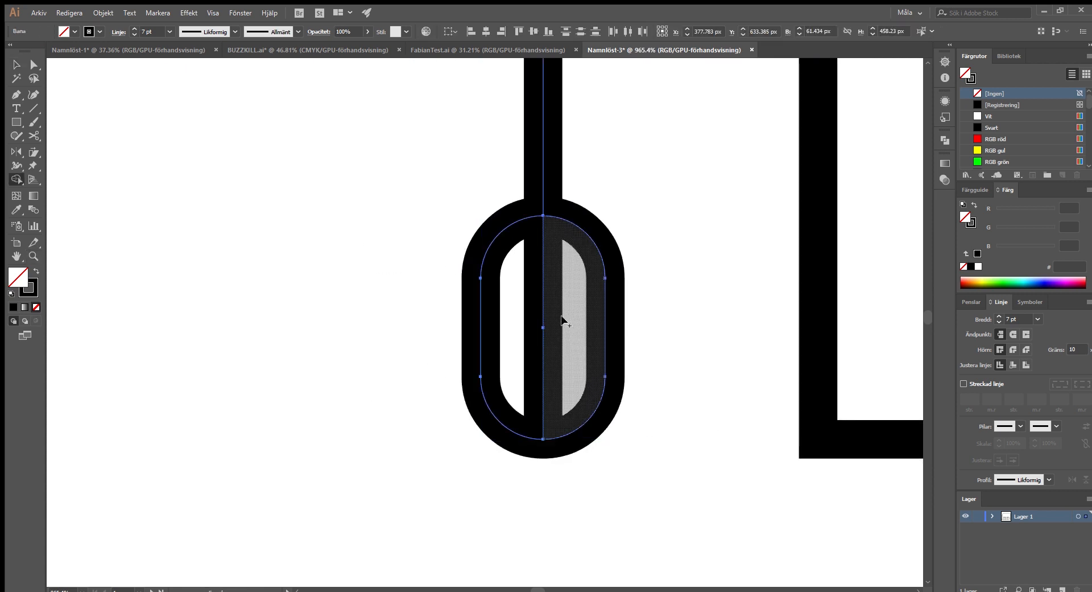
pyautogui.keyDown('alt'); pyautogui.click(541, 278); pyautogui.keyUp('alt')
pyautogui.keyDown('ctrl'); pyautogui.click(401, 313); pyautogui.keyUp('ctrl')
# - Draw a small circle near the body's upper front corner as an eye, with a solid black fill and no stroke
pyautogui.press('z')
pyautogui.moveTo(401, 313); pyautogui.dragTo(336, 299)
pyautogui.moveTo(469, 242); pyautogui.dragTo(516, 240)
pyautogui.click(15, 123)
pyautogui.press('l')
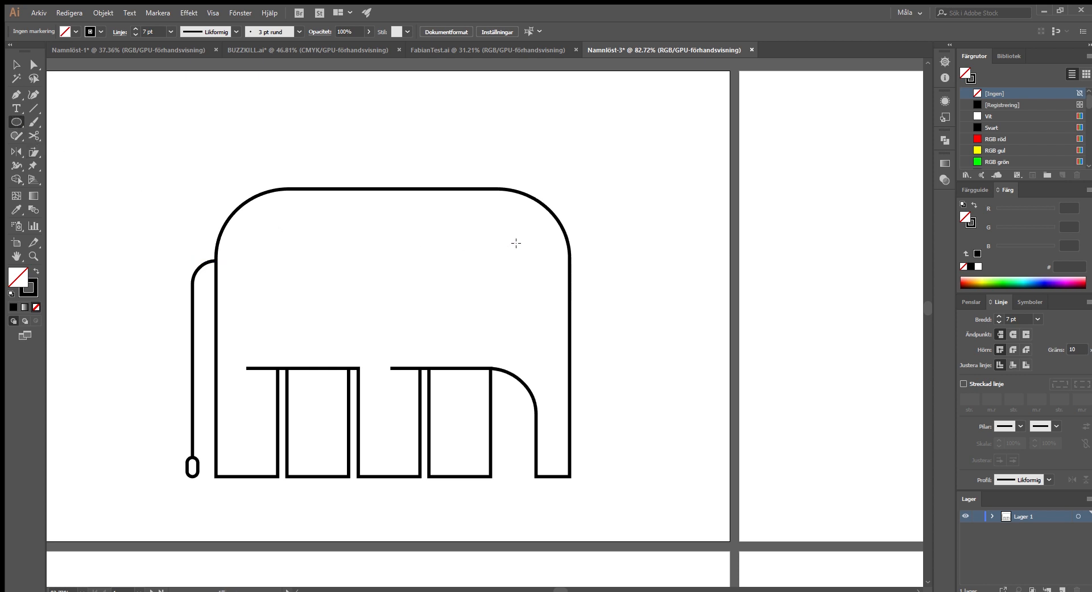
pyautogui.moveTo(528, 260)
pyautogui.mouseDown()
pyautogui.moveTo(537, 268)
pyautogui.moveTo(368, 247)
pyautogui.moveTo(216, 248)
pyautogui.mouseUp()
pyautogui.click(35, 272)
pyautogui.keyDown('ctrl'); pyautogui.click(106, 282); pyautogui.keyUp('ctrl')
pyautogui.press('z')
pyautogui.moveTo(490, 257); pyautogui.dragTo(683, 261)
pyautogui.moveTo(620, 237)
pyautogui.mouseDown()
pyautogui.moveTo(630, 250)
pyautogui.moveTo(513, 267)
pyautogui.moveTo(744, 237)
pyautogui.moveTo(604, 314)
pyautogui.moveTo(394, 324)
pyautogui.moveTo(541, 336)
pyautogui.moveTo(665, 520)
pyautogui.moveTo(207, 248)
pyautogui.mouseUp()
pyautogui.press('v')
pyautogui.click(428, 260)
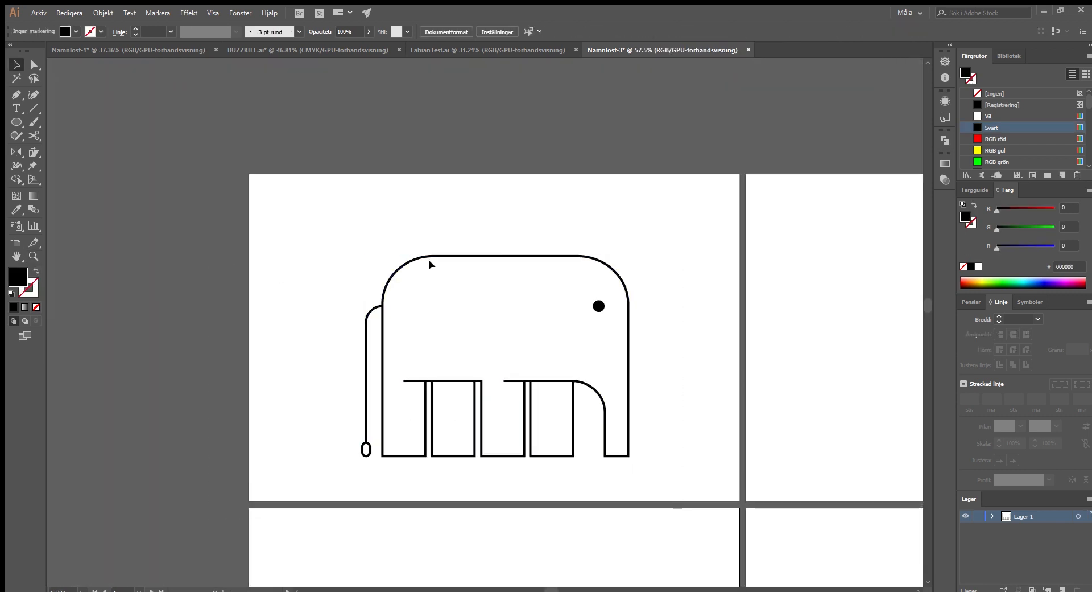
pyautogui.click(433, 255)
pyautogui.click(36, 271)
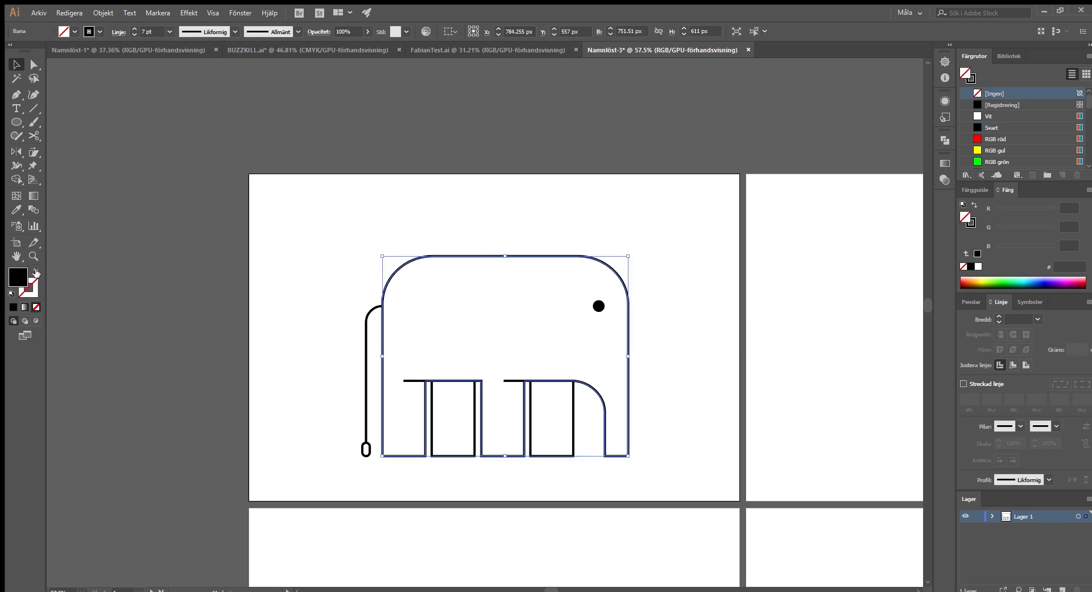
pyautogui.click(36, 272)
pyautogui.click(165, 325)
pyautogui.press('z')
pyautogui.moveTo(461, 318); pyautogui.dragTo(483, 316)
pyautogui.hotkey('ctrl', 'z')
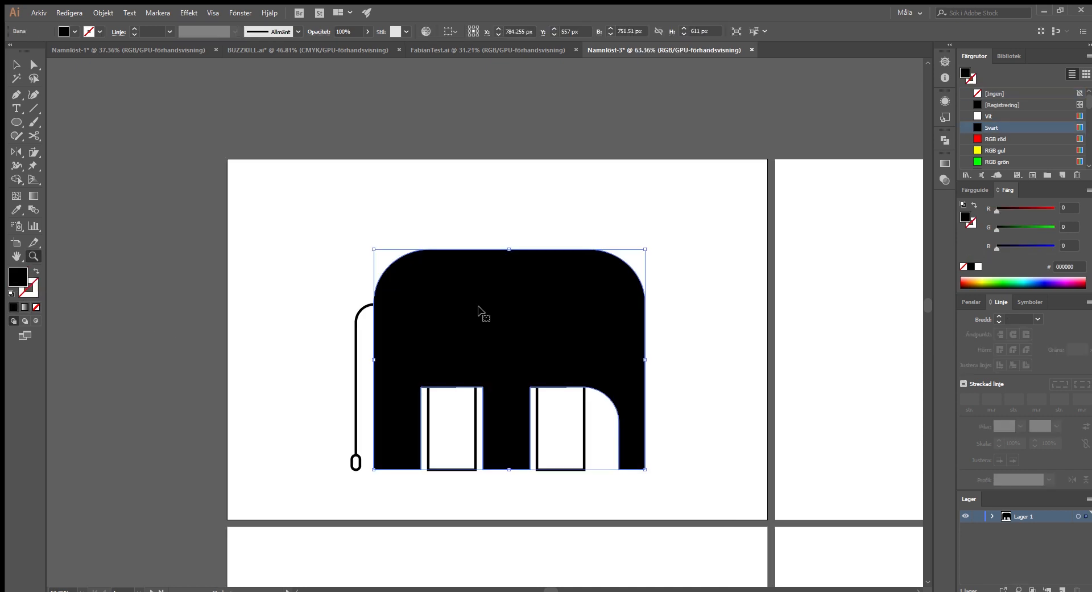
pyautogui.hotkey('ctrl', 'shift', 'z')
pyautogui.hotkey('ctrl', 'shift', 'z')
pyautogui.moveTo(483, 310); pyautogui.dragTo(478, 309)
# - Duplicate the body outline in place and give the copy a black fill with no stroke
pyautogui.press('v')
pyautogui.click(522, 247)
pyautogui.press('a')
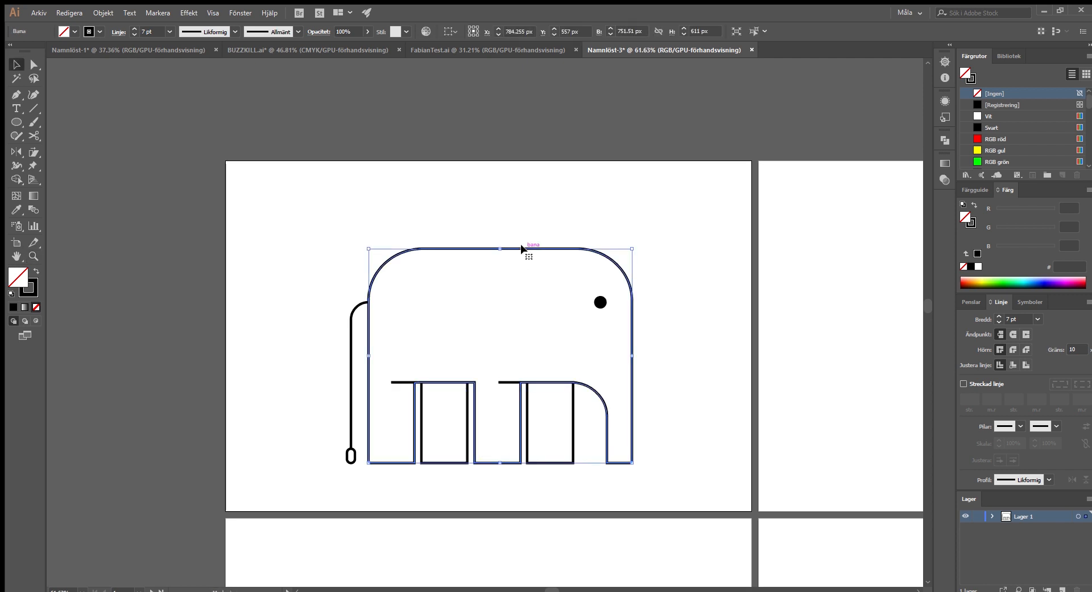
pyautogui.click(37, 272)
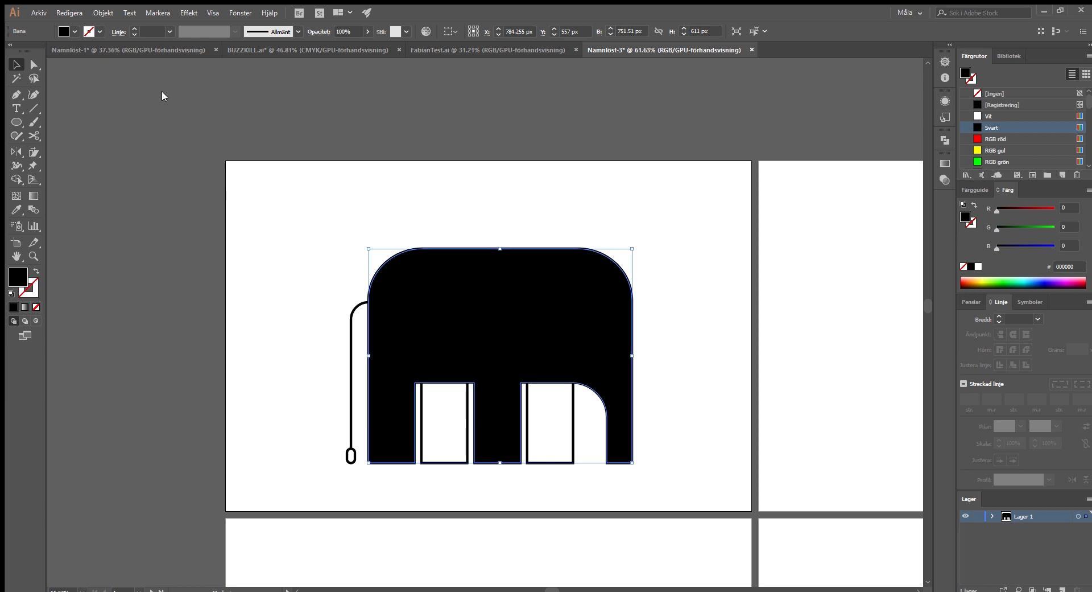
pyautogui.scroll(1, 495, 353)
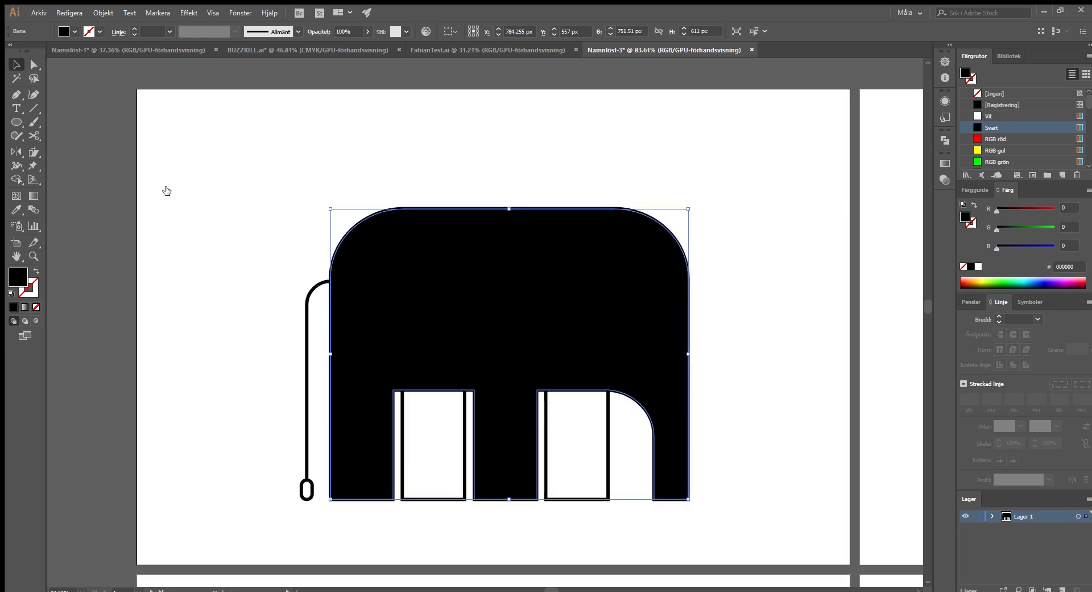
# - Put the filled body behind the outlines and try several purple and pink Pantone swatches on it, ending with PANTONE 250 C
pyautogui.click(170, 191)
pyautogui.click(164, 193)
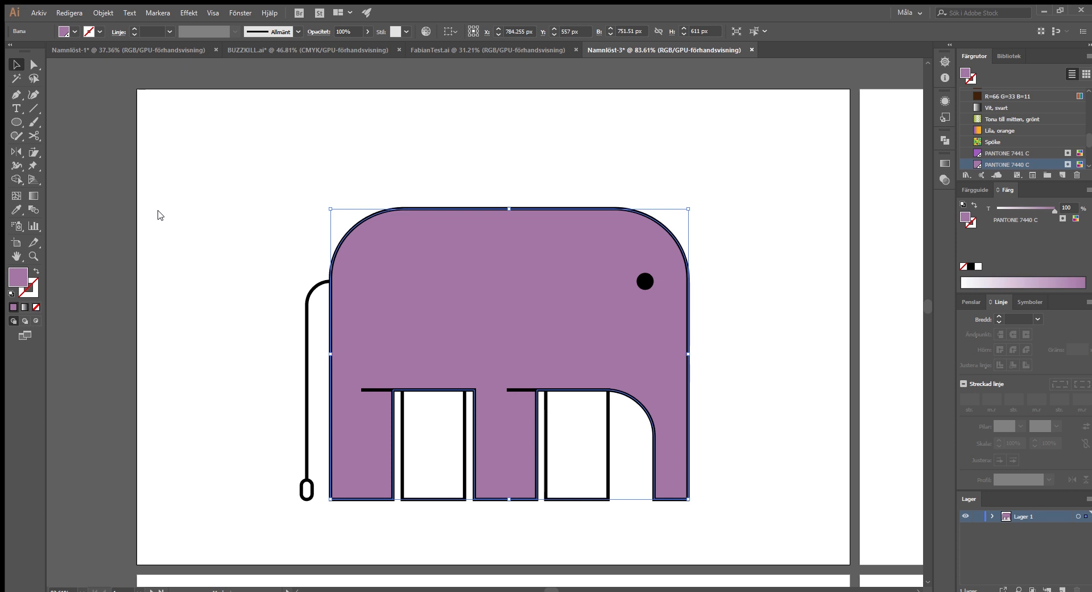
pyautogui.click(140, 168)
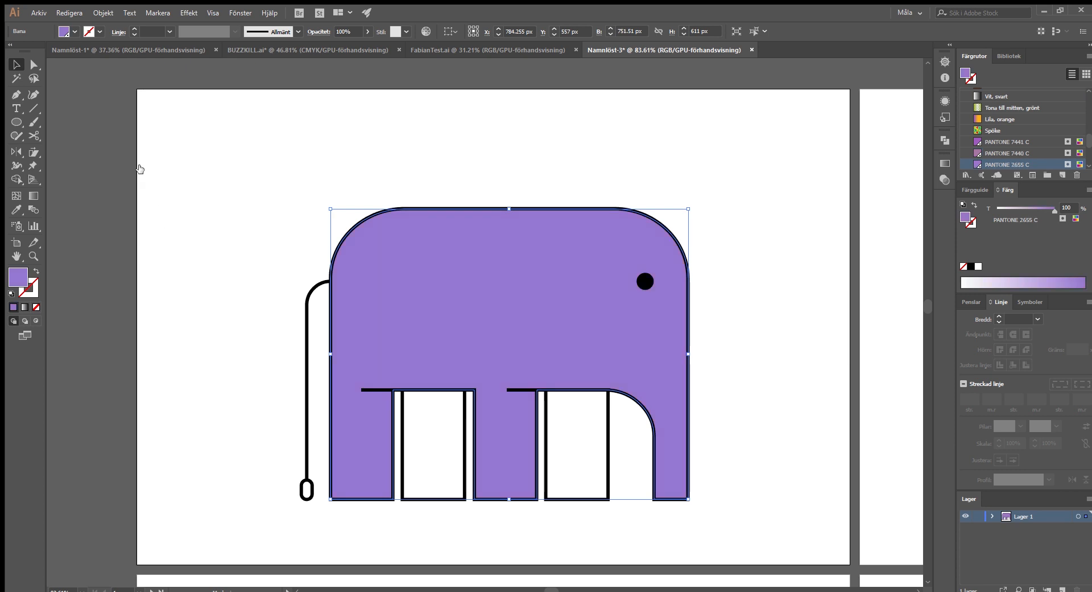
pyautogui.click(139, 168)
pyautogui.click(129, 153)
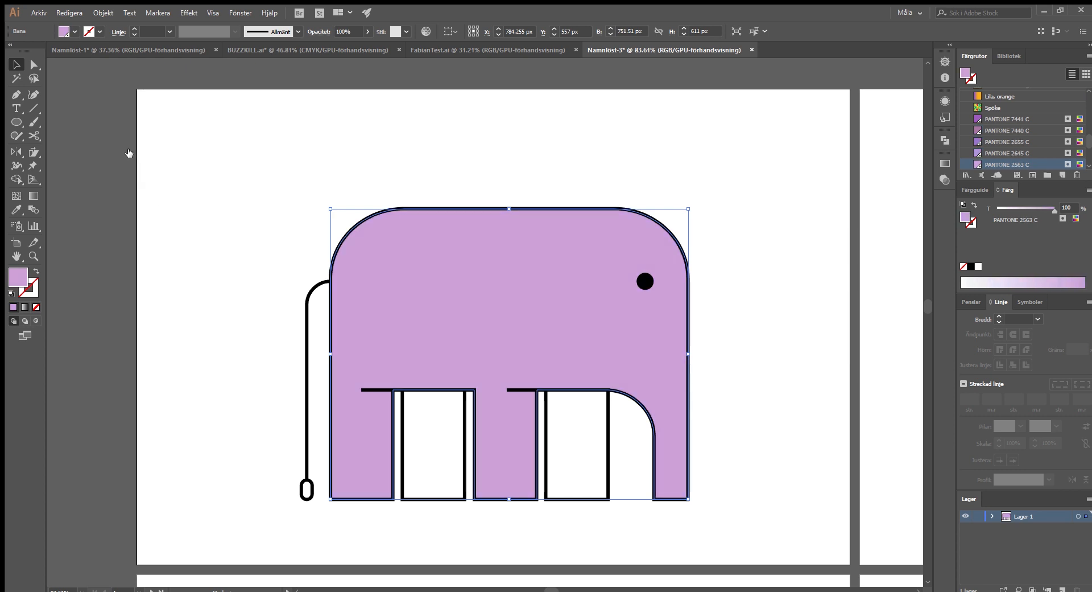
pyautogui.click(132, 150)
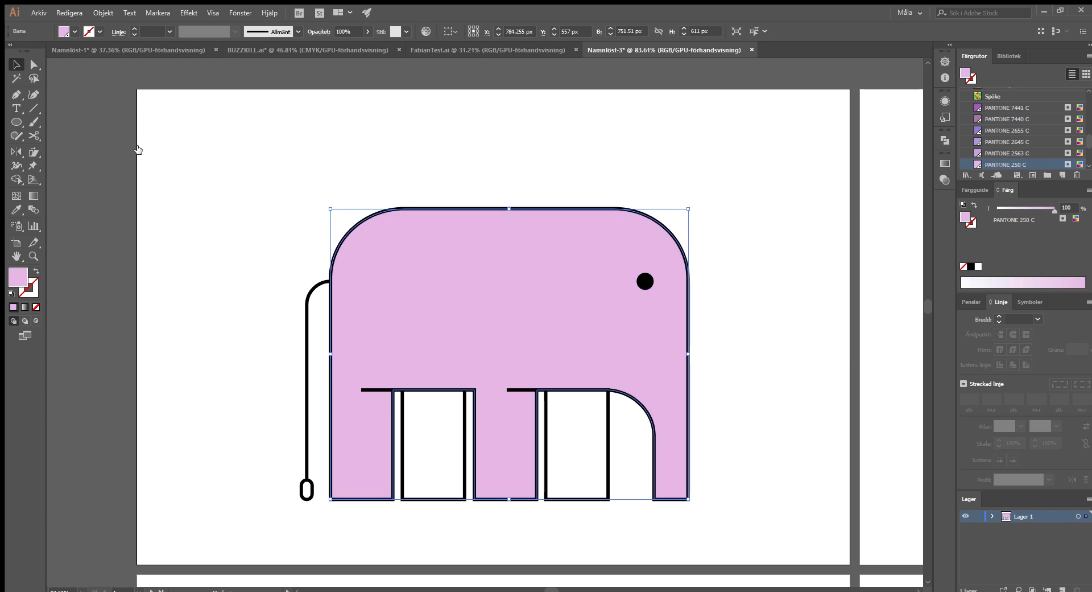
# - Scale the whole elephant down proportionally to about 550 by 414 px and place it near the artboard's centre
pyautogui.hotkey('ctrl', 'a')
pyautogui.scroll(-3, 563, 275)
pyautogui.scroll(1, 563, 279)
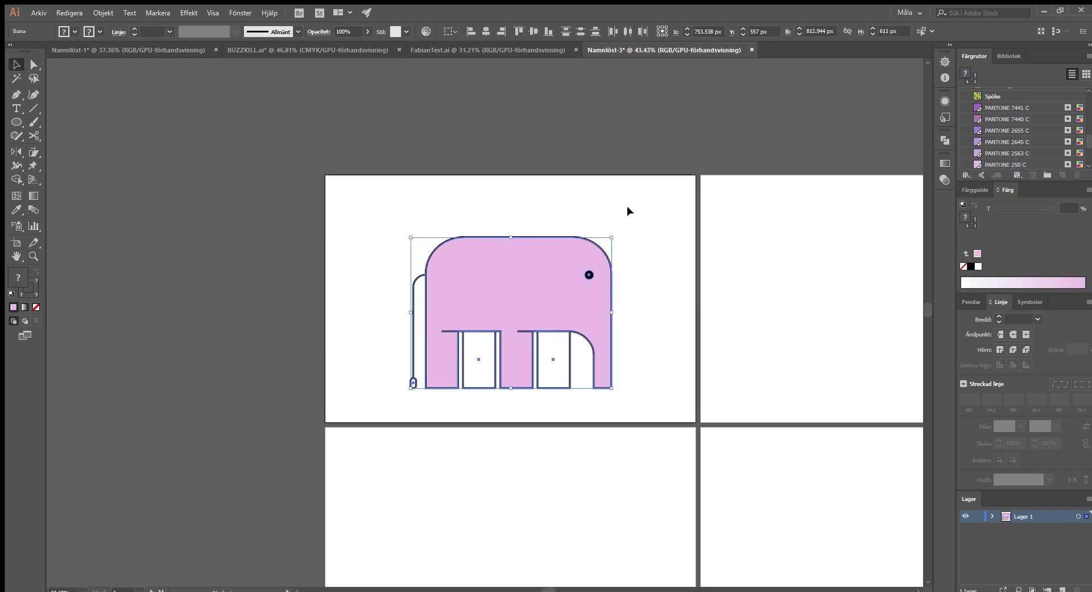
pyautogui.moveTo(612, 237); pyautogui.dragTo(595, 248)
pyautogui.moveTo(570, 286); pyautogui.dragTo(563, 278)
pyautogui.moveTo(586, 243); pyautogui.dragTo(648, 273)
pyautogui.hotkey('ctrl', 'shift', 'a')
# - Duplicate the two separate leg shapes behind their outlines and fill the copies with the body's PANTONE 250 C, without a stroke
pyautogui.press('z')
pyautogui.press('v')
pyautogui.click(465, 385)
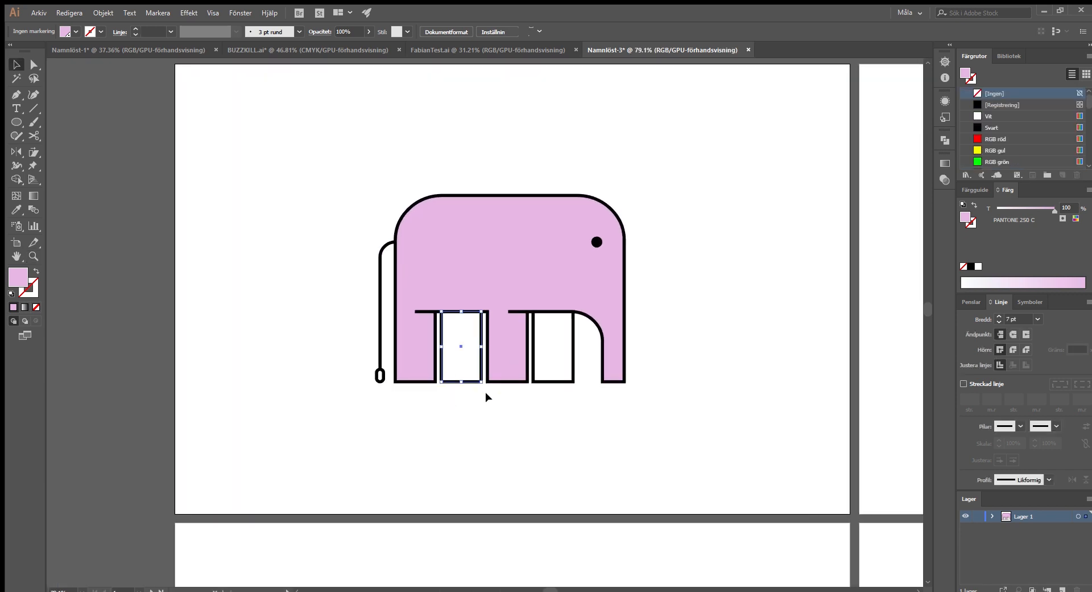
pyautogui.keyDown('shift'); pyautogui.click(558, 359); pyautogui.keyUp('shift')
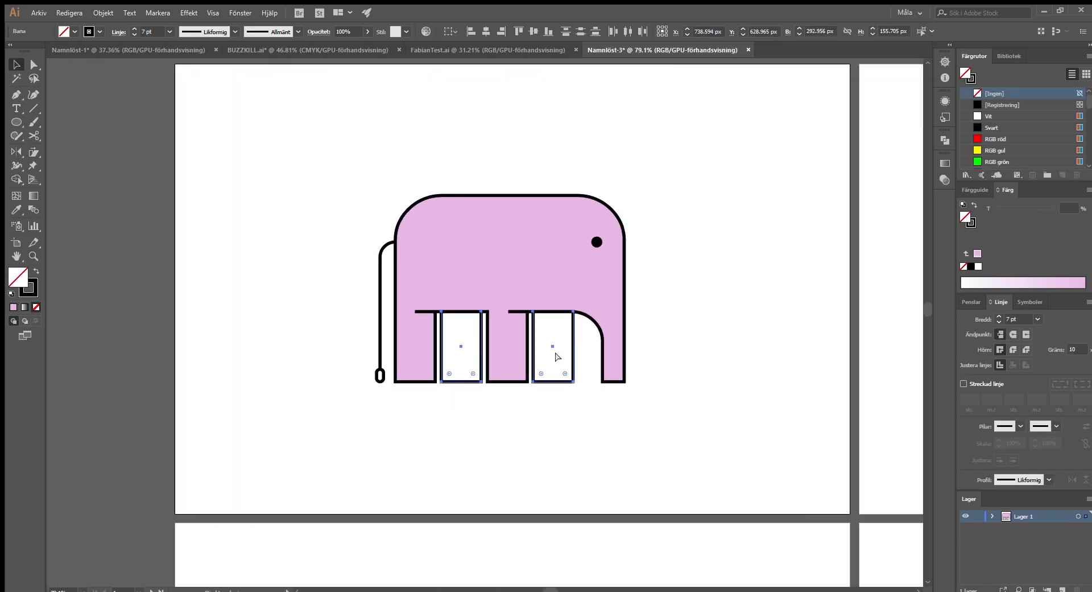
pyautogui.keyDown('shift'); pyautogui.click(510, 300); pyautogui.keyUp('shift')
pyautogui.click(512, 275)
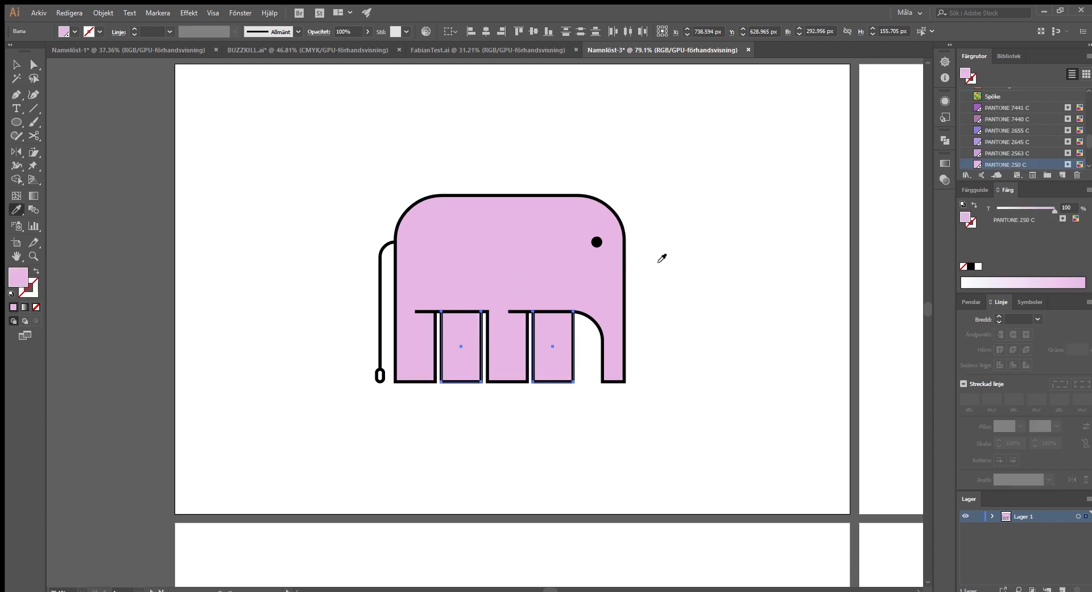
pyautogui.press('a')
pyautogui.click(652, 263)
# - Select the whole elephant and adjust its vertical position to the middle of the artboard
pyautogui.press('z')
pyautogui.moveTo(510, 296); pyautogui.dragTo(597, 303)
pyautogui.press('v')
pyautogui.click(539, 216)
pyautogui.press('z')
pyautogui.press('v')
pyautogui.moveTo(667, 413); pyautogui.dragTo(393, 231)
pyautogui.moveTo(521, 303); pyautogui.dragTo(521, 297)
pyautogui.click(528, 228)
pyautogui.press('z')
pyautogui.moveTo(541, 257); pyautogui.dragTo(570, 254)
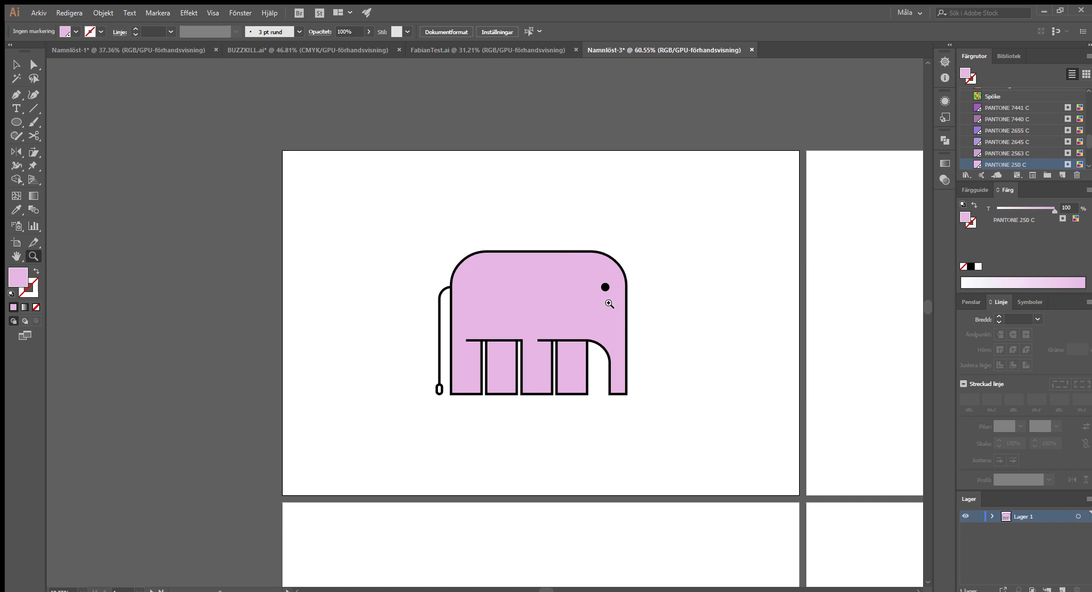
# - Add a new layer and place it beneath the elephant's layer
pyautogui.click(1061, 587)
pyautogui.moveTo(1033, 520); pyautogui.dragTo(1026, 534)
pyautogui.moveTo(586, 310); pyautogui.dragTo(656, 315)
pyautogui.hotkey('ctrl', 'z')
pyautogui.click(674, 310)
pyautogui.press('z')
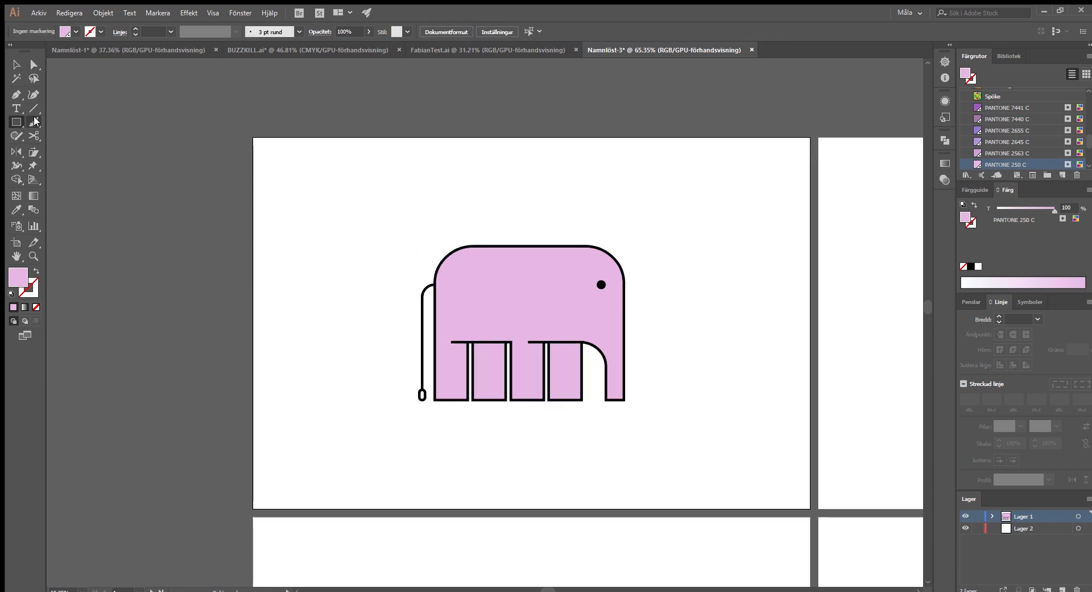
# - Draw a 1500 by 1000 px rectangle covering the artboard and fill it with PANTONE 2915 C
pyautogui.moveTo(253, 135); pyautogui.dragTo(811, 508)
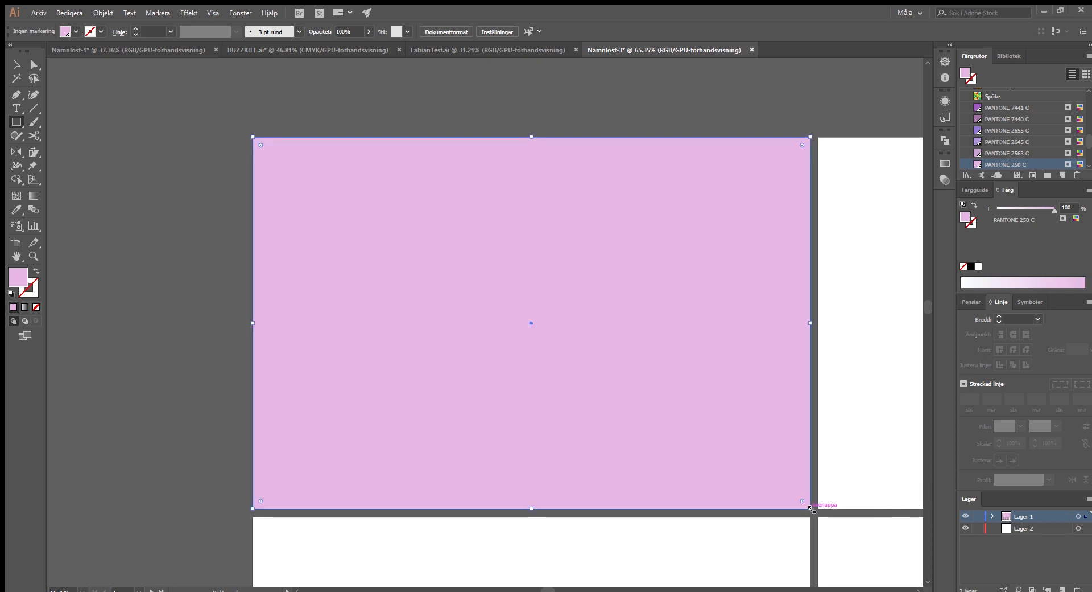
pyautogui.scroll(2, 693, 402)
pyautogui.press('v')
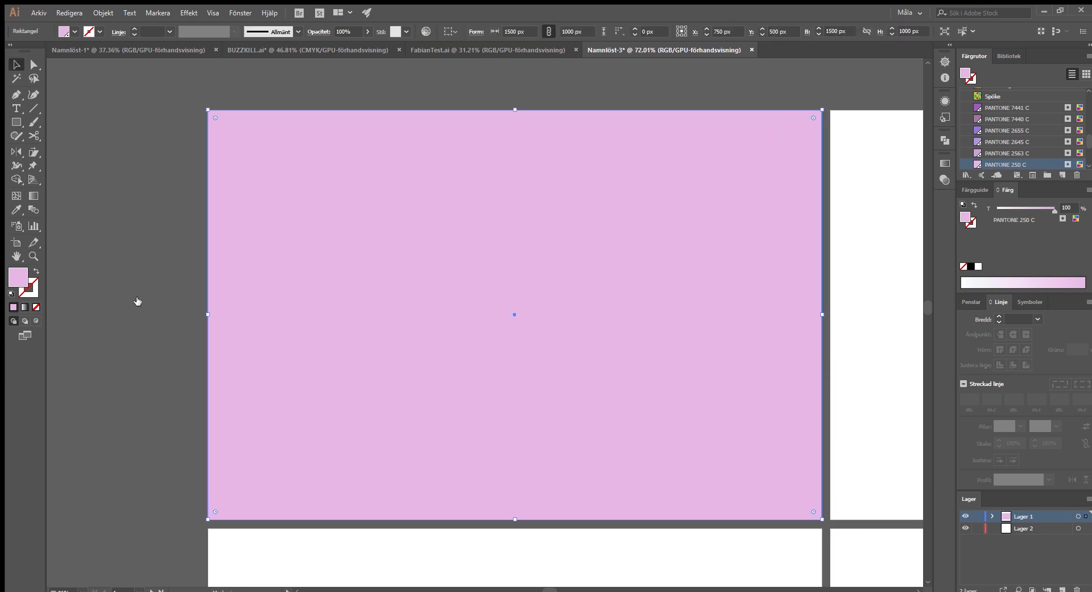
pyautogui.click(137, 301)
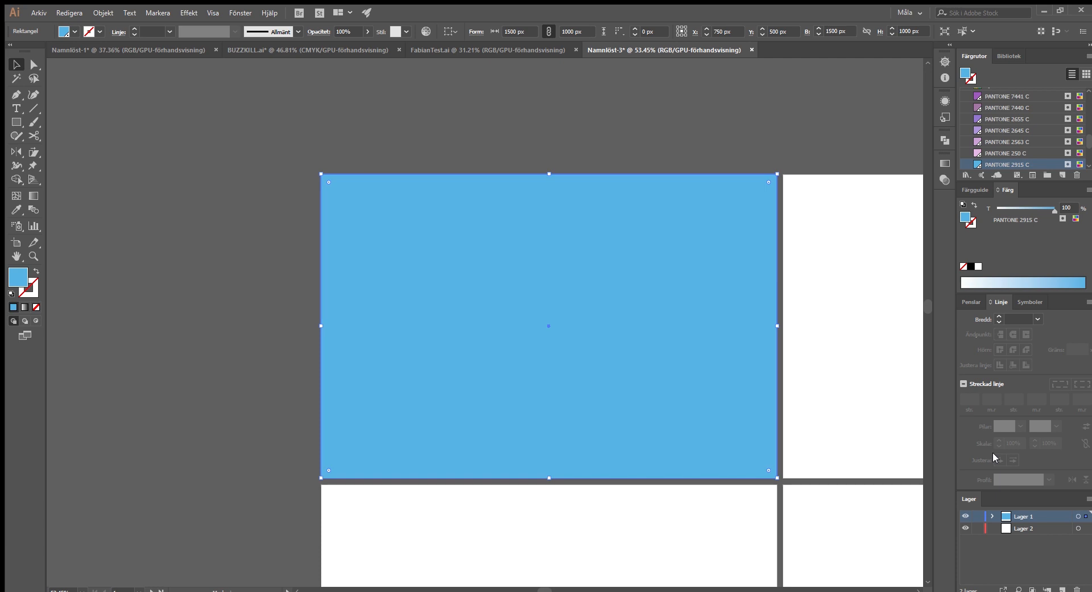
# - Cut the background rectangle and paste it in place on Lager 2, behind the elephant
pyautogui.hotkey('ctrl', 'x')
pyautogui.hotkey('ctrl', 'f')
pyautogui.hotkey('ctrl', 'x')
pyautogui.click(1033, 524)
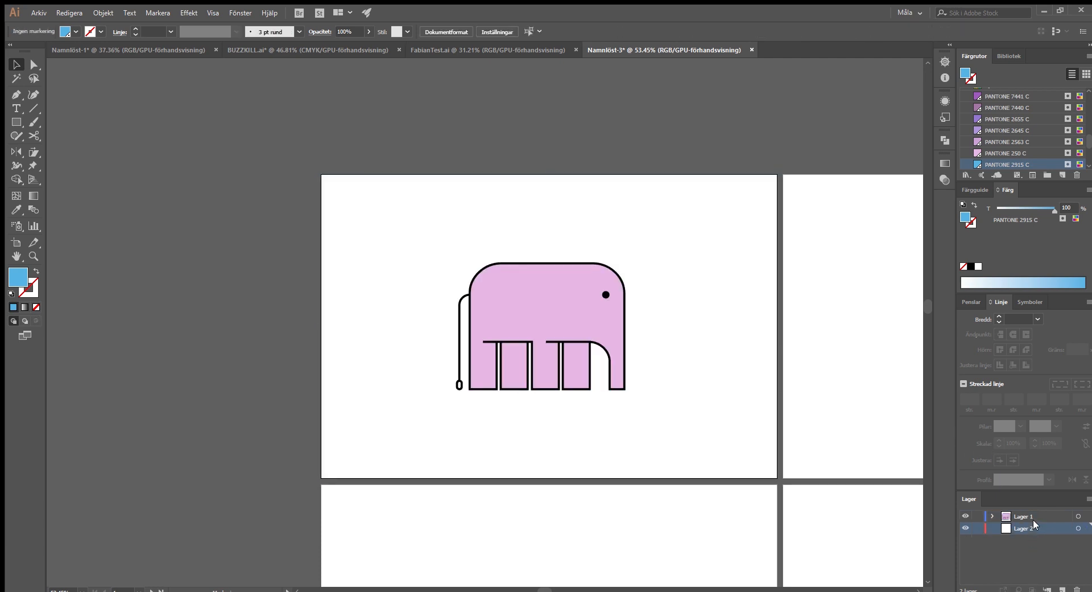
pyautogui.hotkey('ctrl', 'f')
pyautogui.click(794, 401)
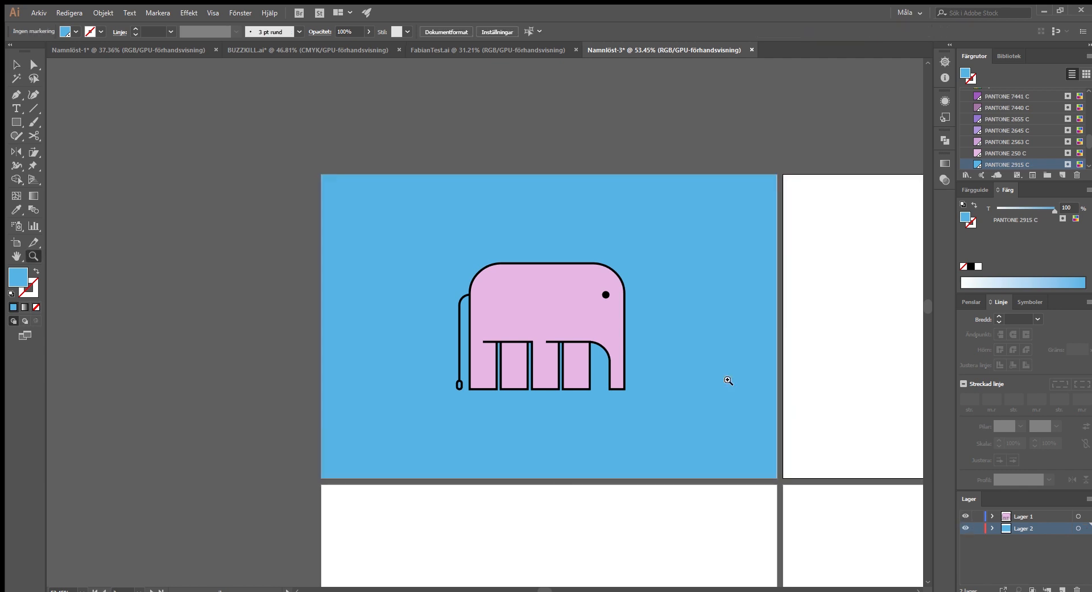
# - Try PANTONE 2718 C and PANTONE 650 C on the background rectangle and go back to PANTONE 2718 C
pyautogui.scroll(1, 676, 340)
pyautogui.click(675, 339)
pyautogui.scroll(1, 512, 290)
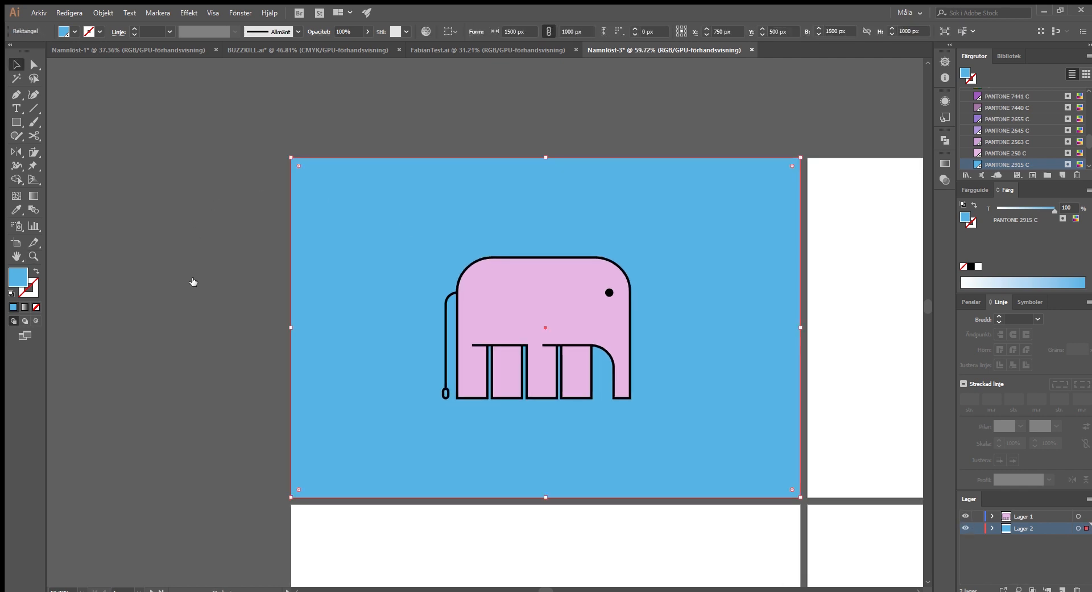
pyautogui.press('Down')
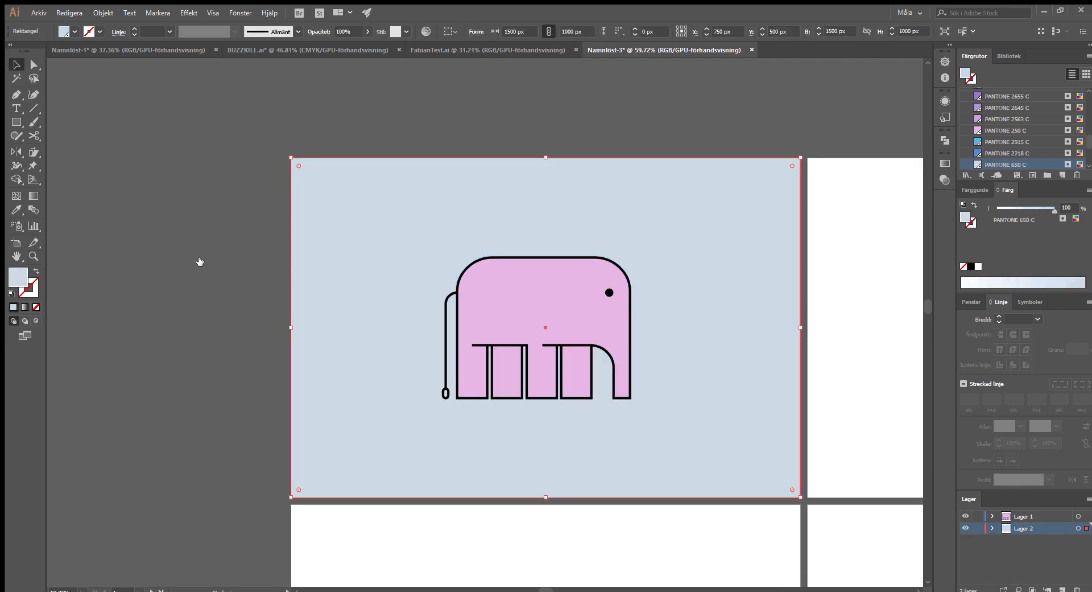
pyautogui.click(199, 261)
pyautogui.hotkey('ctrl', 'z')
pyautogui.hotkey('ctrl', 'z')
pyautogui.click(585, 81)
# - Lock the background layer and clear the selection
pyautogui.press('z')
pyautogui.moveTo(483, 266); pyautogui.dragTo(677, 370)
pyautogui.moveTo(275, 269); pyautogui.dragTo(313, 281)
pyautogui.moveTo(568, 281); pyautogui.dragTo(425, 326)
pyautogui.press('v')
pyautogui.click(551, 302)
pyautogui.press('z')
pyautogui.hotkey('ctrl', 'shift', 'a')
pyautogui.moveTo(603, 314)
pyautogui.mouseDown()
pyautogui.moveTo(700, 302)
pyautogui.moveTo(607, 313)
pyautogui.mouseUp()
# - Draw an L-shaped Pen path about 219 px wide, up the body's rear side and along its upper edge
pyautogui.press('p')
pyautogui.press('z')
pyautogui.moveTo(478, 226); pyautogui.dragTo(495, 239)
pyautogui.press('p')
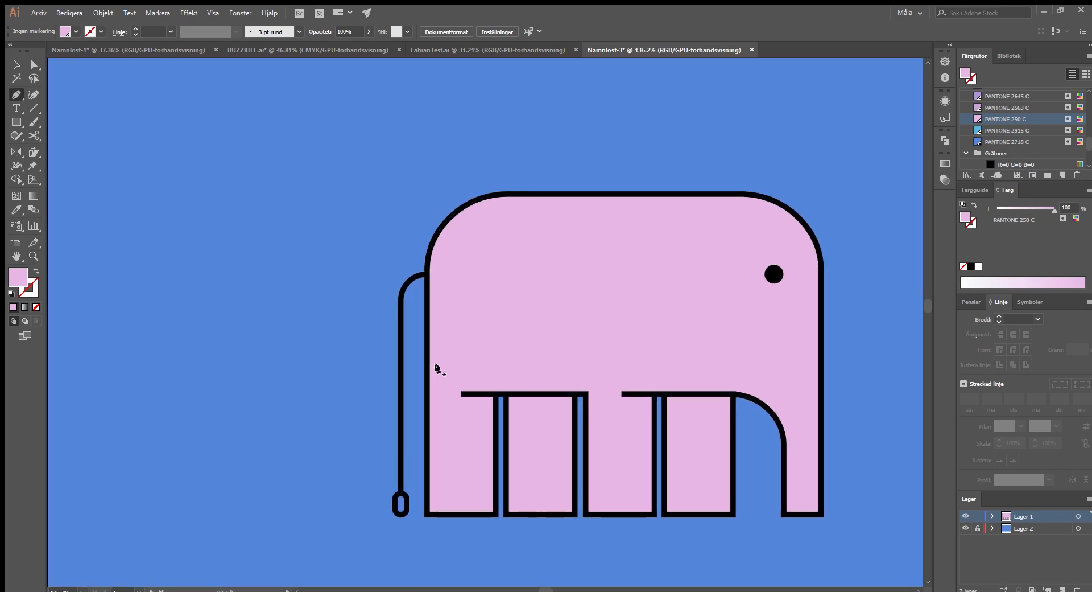
pyautogui.click(426, 369)
pyautogui.click(430, 192)
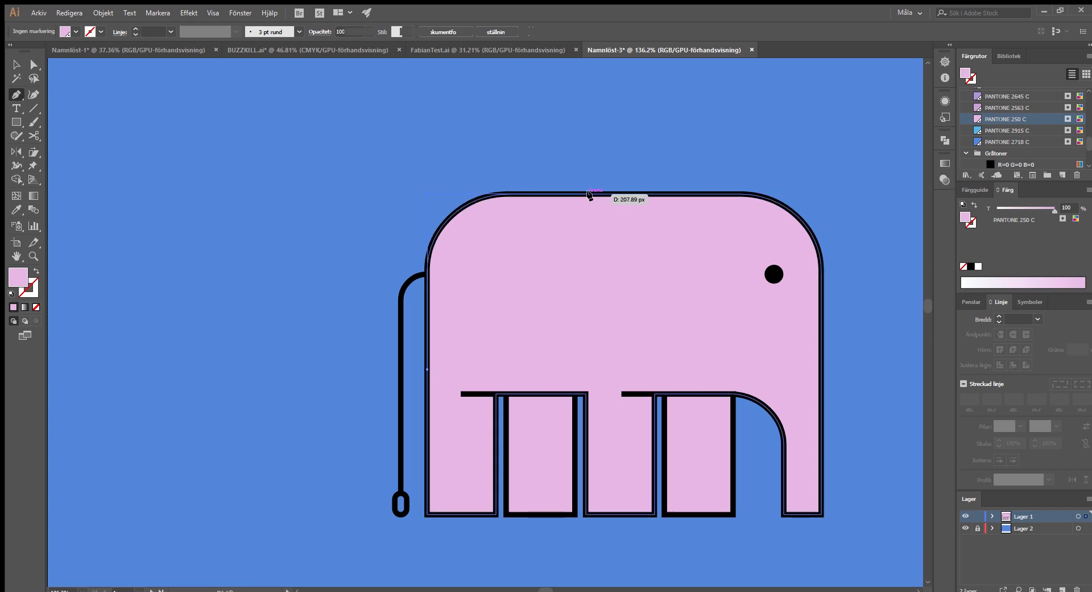
pyautogui.click(596, 194)
pyautogui.press('c')
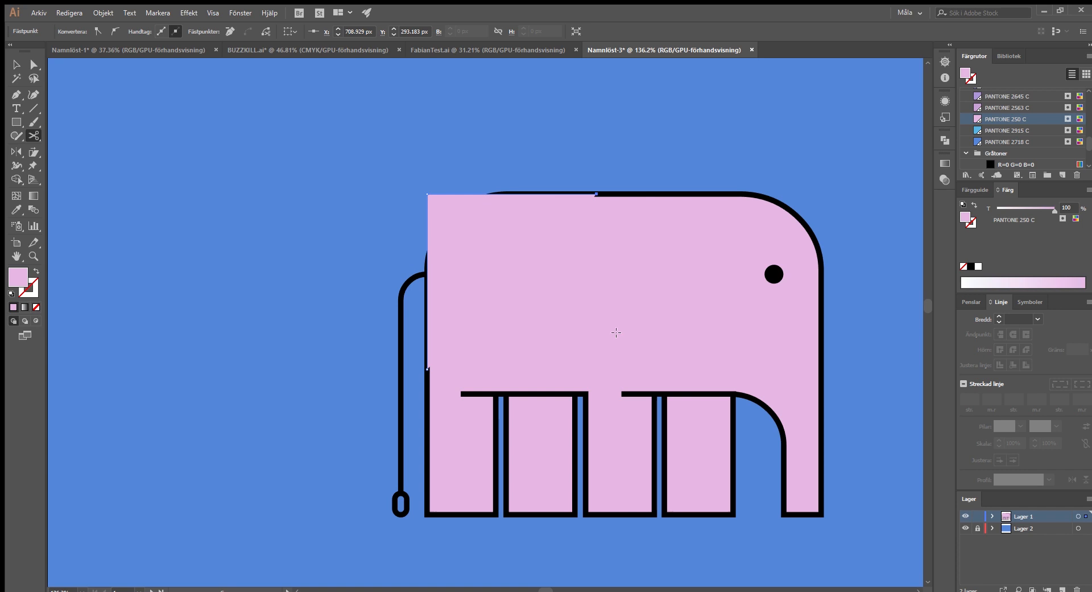
# - Copy the outline style onto the L-shaped path, with a 7 pt black stroke and no fill
pyautogui.press('i')
pyautogui.click(401, 335)
pyautogui.press('v')
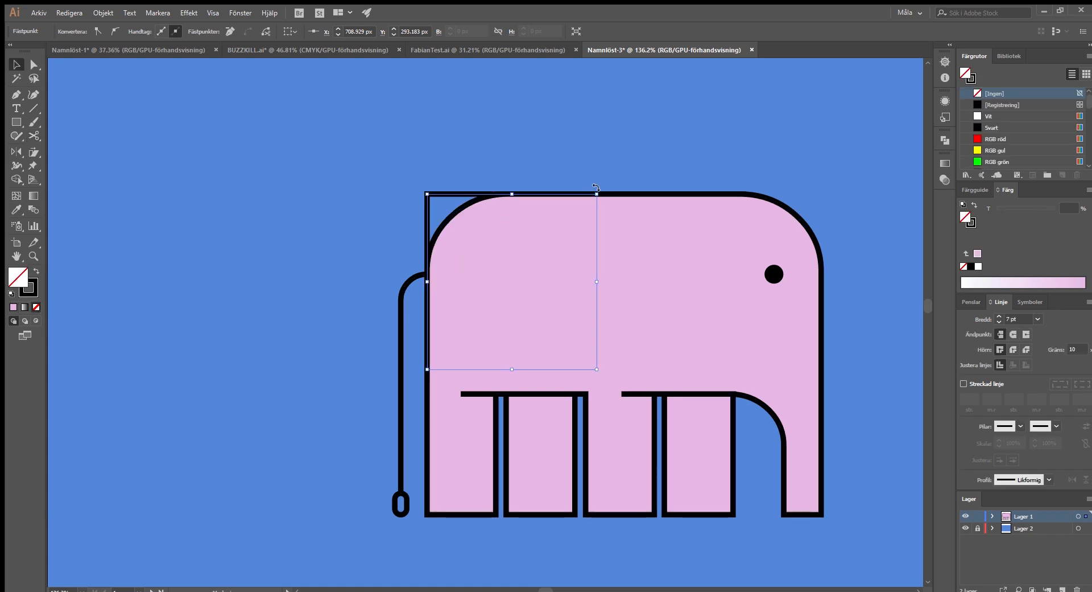
# - Round the L-shaped path's corner to match the curve of the body's upper rear corner
pyautogui.moveTo(598, 192); pyautogui.dragTo(572, 206)
pyautogui.hotkey('ctrl', 'z')
pyautogui.press('a')
pyautogui.click(427, 191)
pyautogui.moveTo(435, 198); pyautogui.dragTo(515, 255)
pyautogui.press('v')
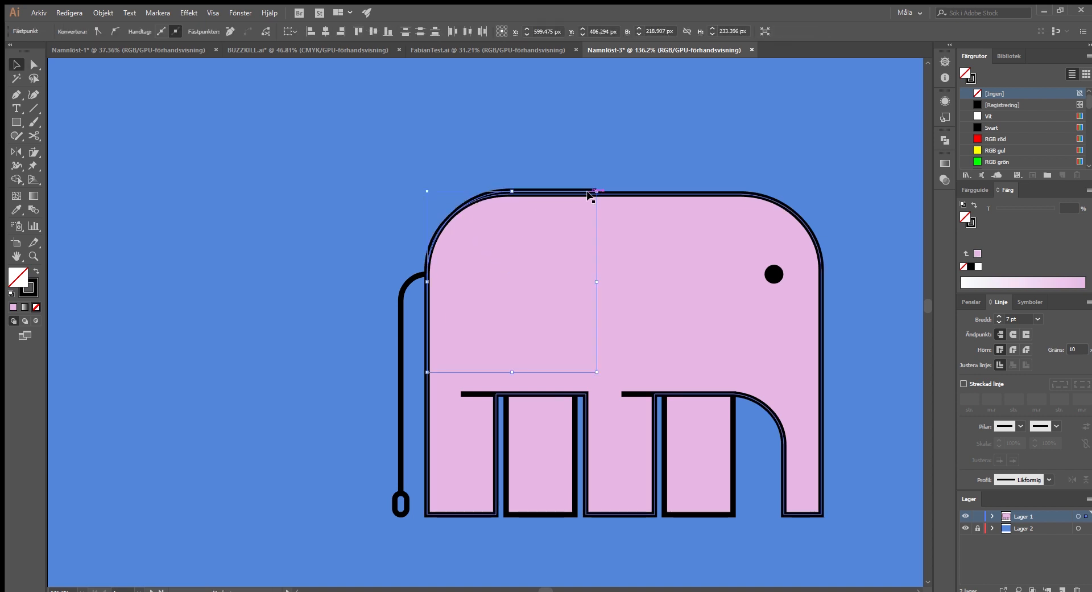
# - Shrink the curved path and place it just inside the body's upper rear corner, parallel to the outline
pyautogui.moveTo(598, 190); pyautogui.dragTo(677, 276)
pyautogui.click(423, 232)
pyautogui.press('z')
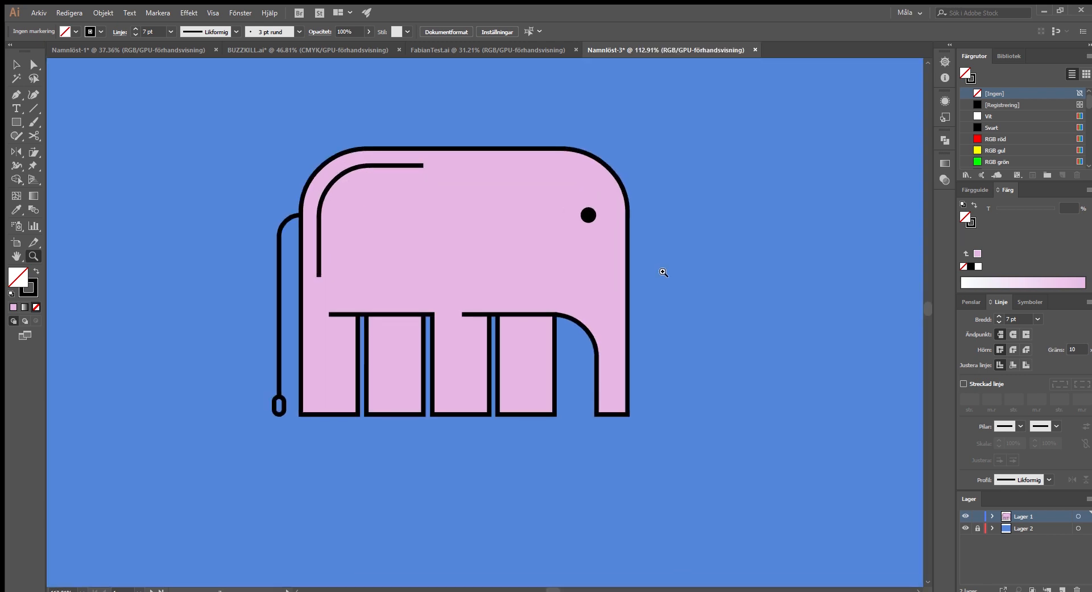
# - Shorten the inner curve at both its lower and its upper end
pyautogui.moveTo(514, 181); pyautogui.dragTo(539, 179)
pyautogui.press('a')
pyautogui.moveTo(276, 297); pyautogui.dragTo(275, 259)
pyautogui.click(403, 160)
pyautogui.moveTo(405, 162); pyautogui.dragTo(383, 162)
pyautogui.click(428, 107)
pyautogui.press('z')
pyautogui.moveTo(497, 177); pyautogui.dragTo(544, 268)
pyautogui.press('v')
pyautogui.press('z')
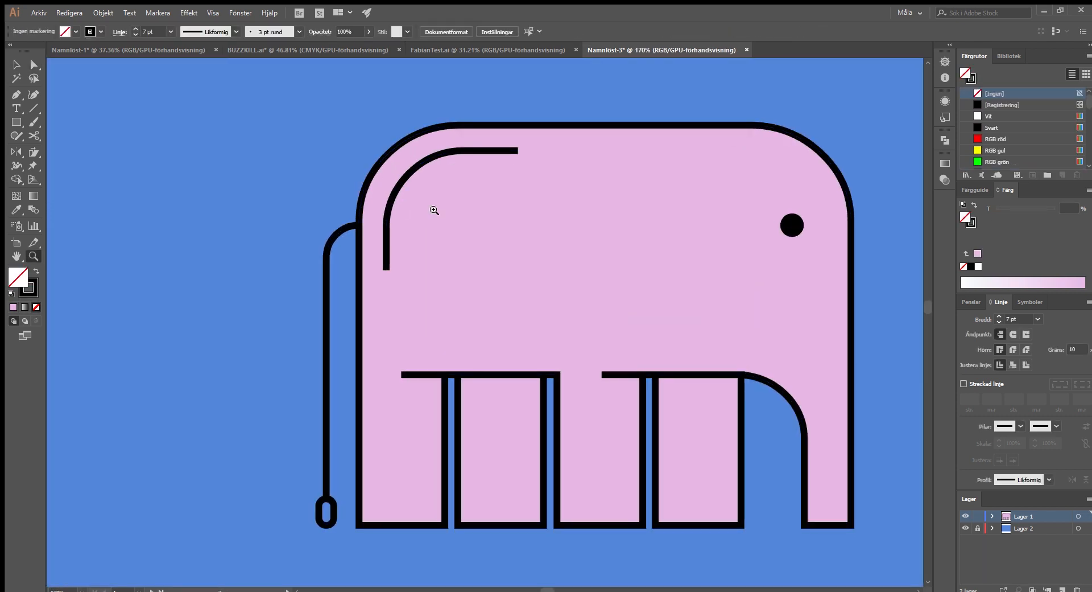
# - Select all the stroked outlines, leaving out the eye and the filled shapes, and give them round caps and round joins
pyautogui.moveTo(476, 254); pyautogui.dragTo(330, 254)
pyautogui.press('v')
pyautogui.hotkey('ctrl', 'a')
pyautogui.press('z')
pyautogui.moveTo(526, 240)
pyautogui.mouseDown()
pyautogui.moveTo(622, 238)
pyautogui.moveTo(543, 250)
pyautogui.mouseUp()
pyautogui.click(526, 240)
pyautogui.press('v')
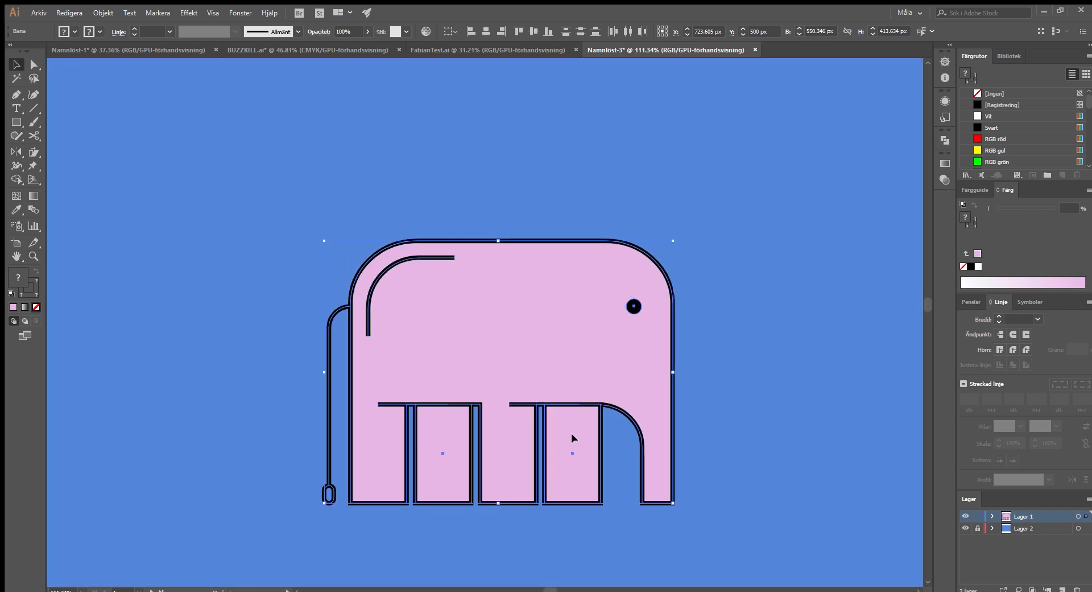
pyautogui.keyDown('shift'); pyautogui.click(634, 306); pyautogui.keyUp('shift')
pyautogui.scroll(2, 382, 444)
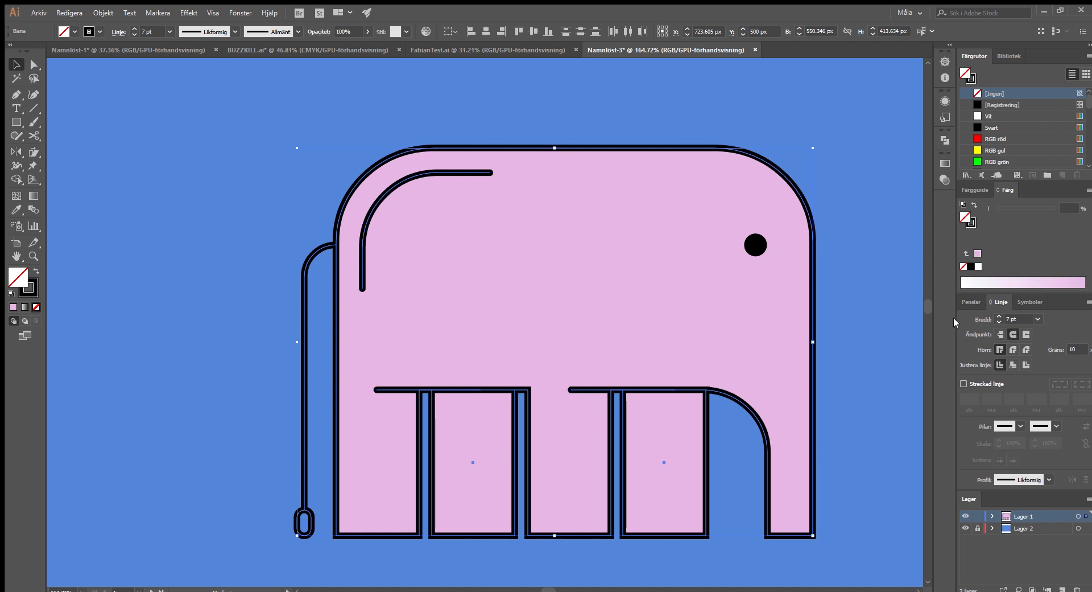
pyautogui.click(879, 291)
pyautogui.press('z')
pyautogui.moveTo(576, 337); pyautogui.dragTo(747, 312)
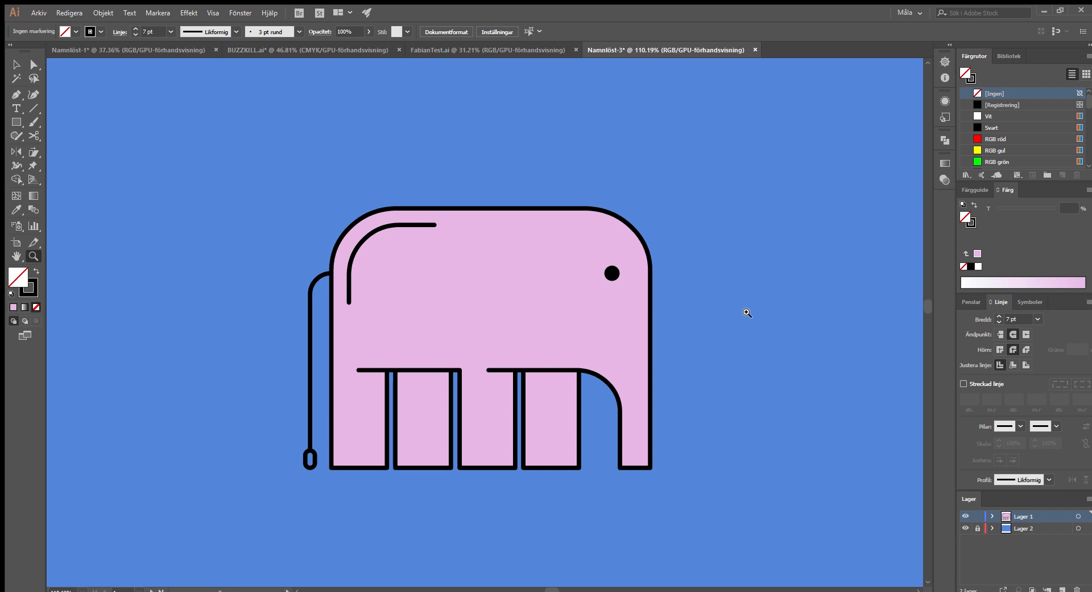
# - Draw a short vertical line inside the rearmost leg, starting near its foot
pyautogui.moveTo(663, 284); pyautogui.dragTo(529, 288)
pyautogui.moveTo(600, 298); pyautogui.dragTo(724, 273)
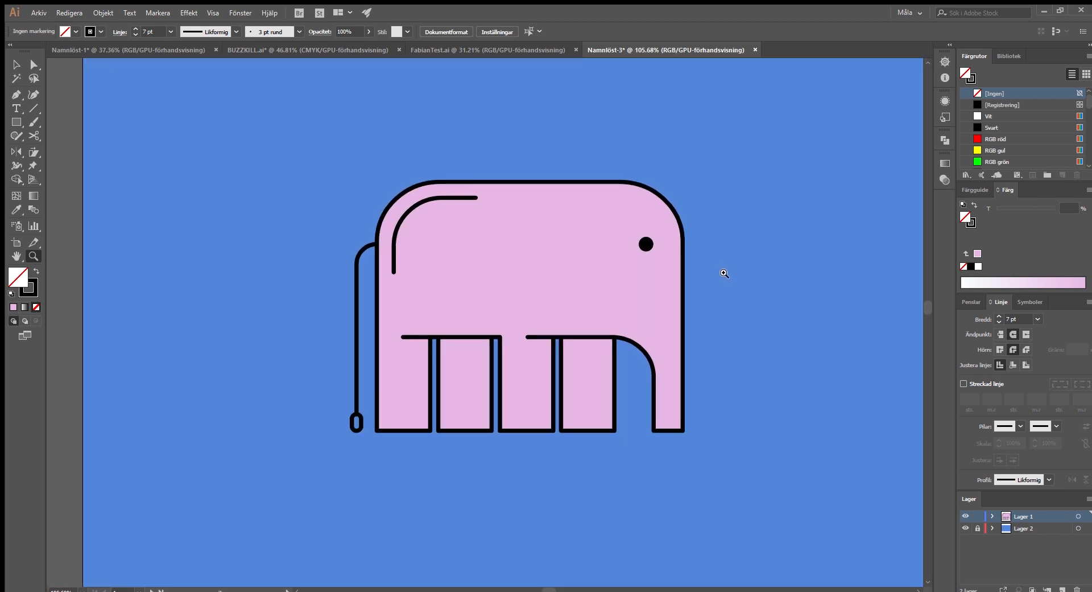
pyautogui.moveTo(388, 390); pyautogui.dragTo(417, 392)
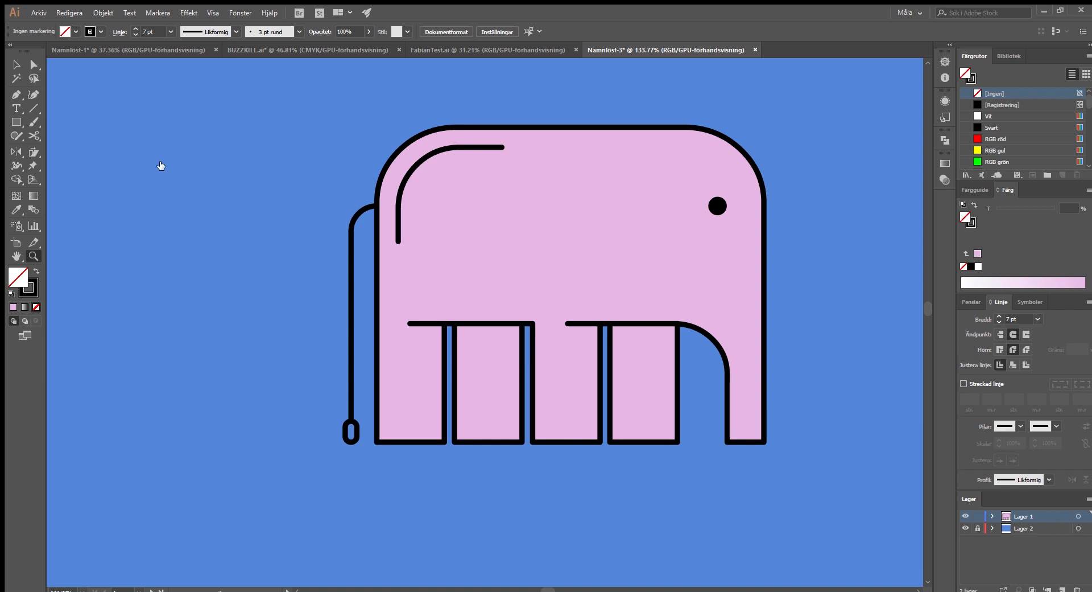
pyautogui.click(30, 111)
pyautogui.moveTo(427, 422); pyautogui.dragTo(427, 353)
pyautogui.press('a')
pyautogui.click(497, 473)
# - Extend the upper end of the rearmost leg's inner line until its gaps above and below are about equal
pyautogui.press('z')
pyautogui.moveTo(546, 408); pyautogui.dragTo(488, 409)
pyautogui.moveTo(536, 369); pyautogui.dragTo(554, 363)
pyautogui.press('a')
pyautogui.click(367, 376)
pyautogui.press('z')
pyautogui.moveTo(366, 376); pyautogui.dragTo(409, 382)
pyautogui.press('a')
pyautogui.click(371, 331)
pyautogui.moveTo(371, 328); pyautogui.dragTo(371, 307)
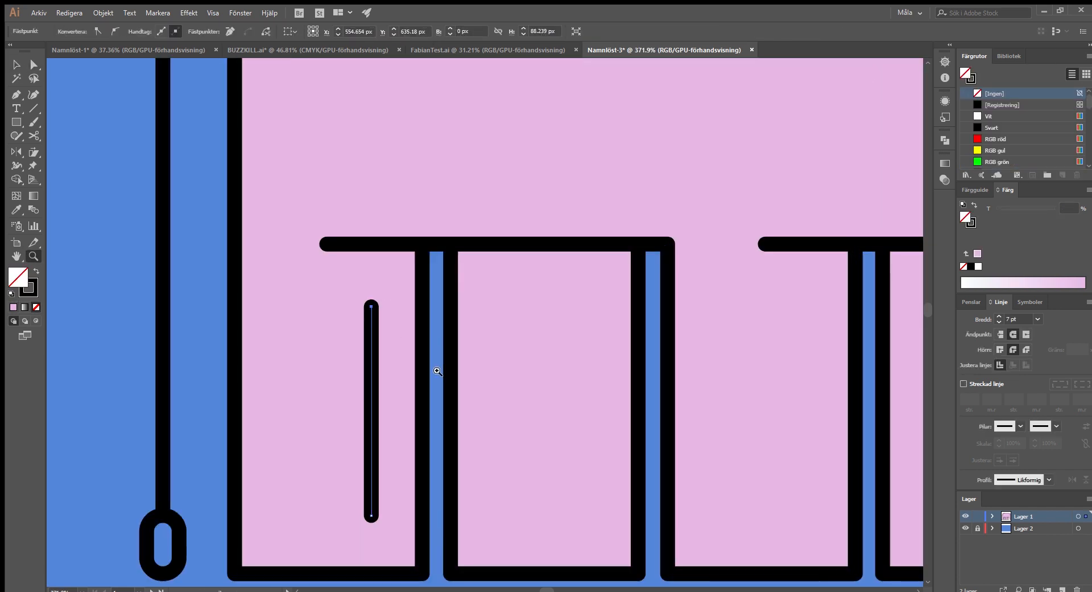
pyautogui.press('z')
pyautogui.moveTo(436, 369); pyautogui.dragTo(376, 370)
pyautogui.press('a')
pyautogui.click(454, 517)
# - Duplicate the inner leg line horizontally into the third leg from the rear
pyautogui.press('z')
pyautogui.moveTo(486, 386); pyautogui.dragTo(497, 387)
pyautogui.press('v')
pyautogui.moveTo(392, 367); pyautogui.dragTo(585, 367)
pyautogui.click(602, 497)
pyautogui.press('z')
pyautogui.moveTo(516, 331); pyautogui.dragTo(560, 316)
pyautogui.moveTo(630, 301); pyautogui.dragTo(643, 317)
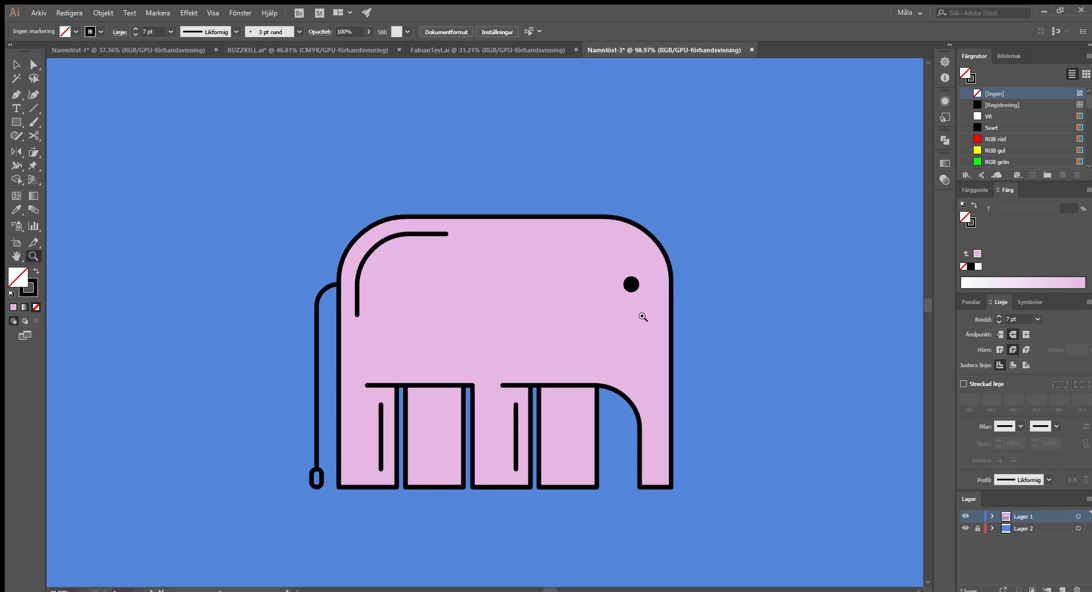
# - Try a longer copy of the inner leg line along the trunk and delete it
pyautogui.moveTo(574, 316); pyautogui.dragTo(444, 316)
pyautogui.moveTo(589, 297); pyautogui.dragTo(668, 312)
pyautogui.moveTo(574, 433); pyautogui.dragTo(586, 433)
pyautogui.press('v')
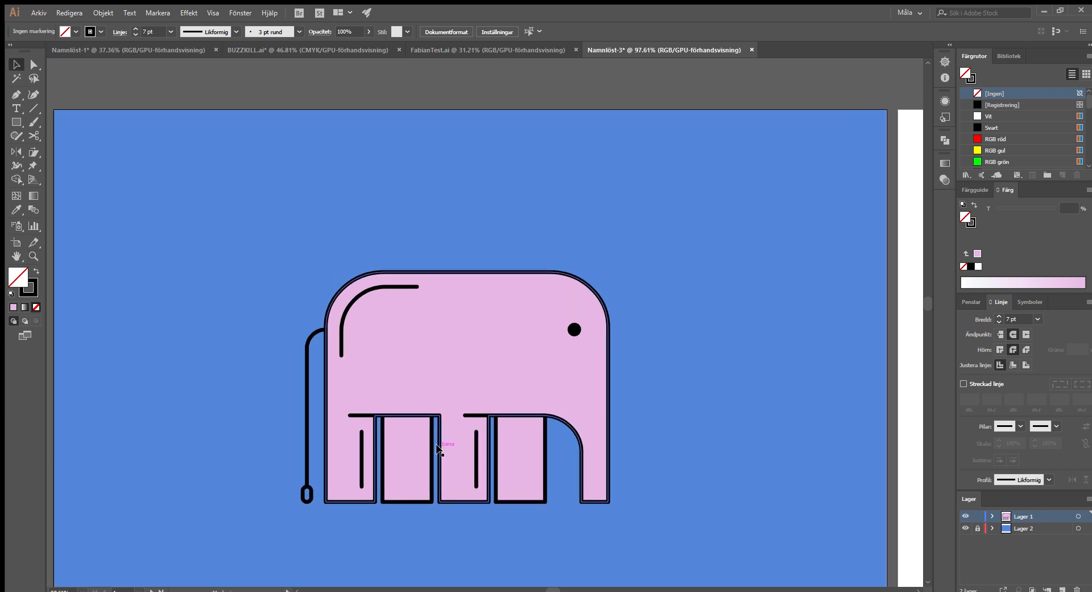
pyautogui.moveTo(477, 452); pyautogui.dragTo(584, 352)
pyautogui.press('a')
pyautogui.click(676, 357)
pyautogui.hotkey('ctrl', 'space')
pyautogui.moveTo(672, 354); pyautogui.dragTo(836, 348)
pyautogui.hotkey('ctrl', 'space')
pyautogui.moveTo(616, 371); pyautogui.dragTo(739, 363)
pyautogui.press('v')
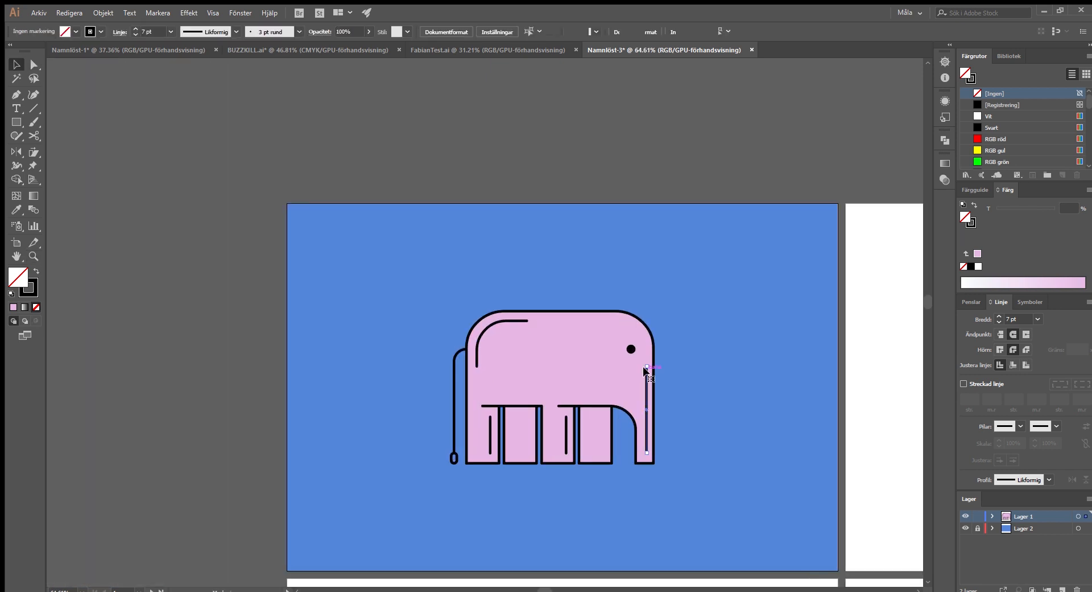
pyautogui.press('Delete')
pyautogui.press('z')
pyautogui.moveTo(633, 318); pyautogui.dragTo(700, 322)
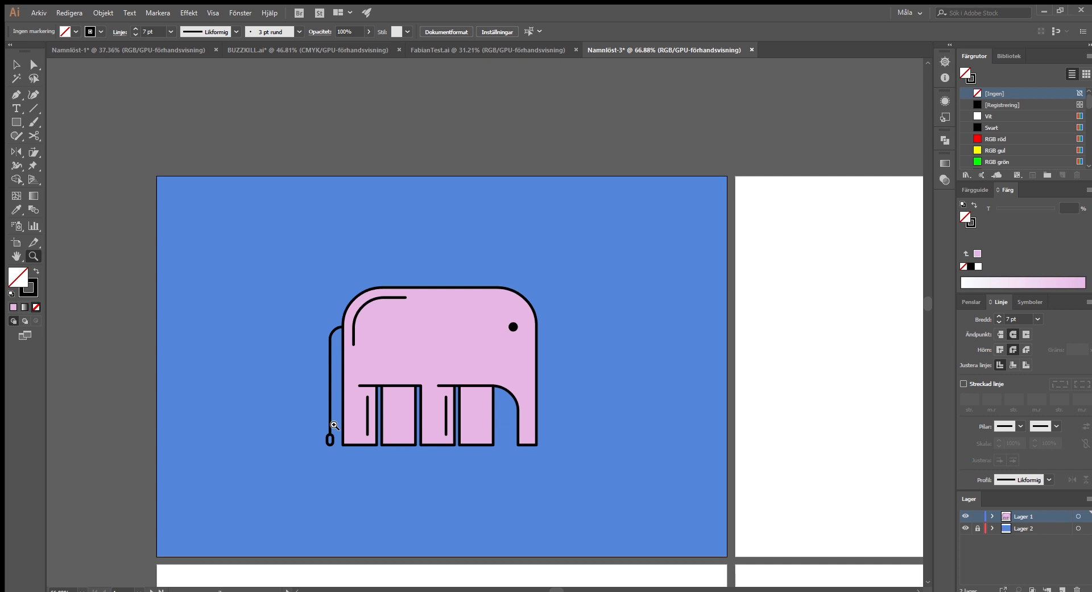
pyautogui.moveTo(334, 425); pyautogui.dragTo(364, 420)
pyautogui.press('v')
pyautogui.click(468, 382)
pyautogui.hotkey('ctrl', 'shift', 'a')
pyautogui.press('z')
pyautogui.moveTo(437, 372); pyautogui.dragTo(398, 364)
pyautogui.moveTo(592, 312); pyautogui.dragTo(552, 319)
pyautogui.moveTo(580, 325); pyautogui.dragTo(561, 291)
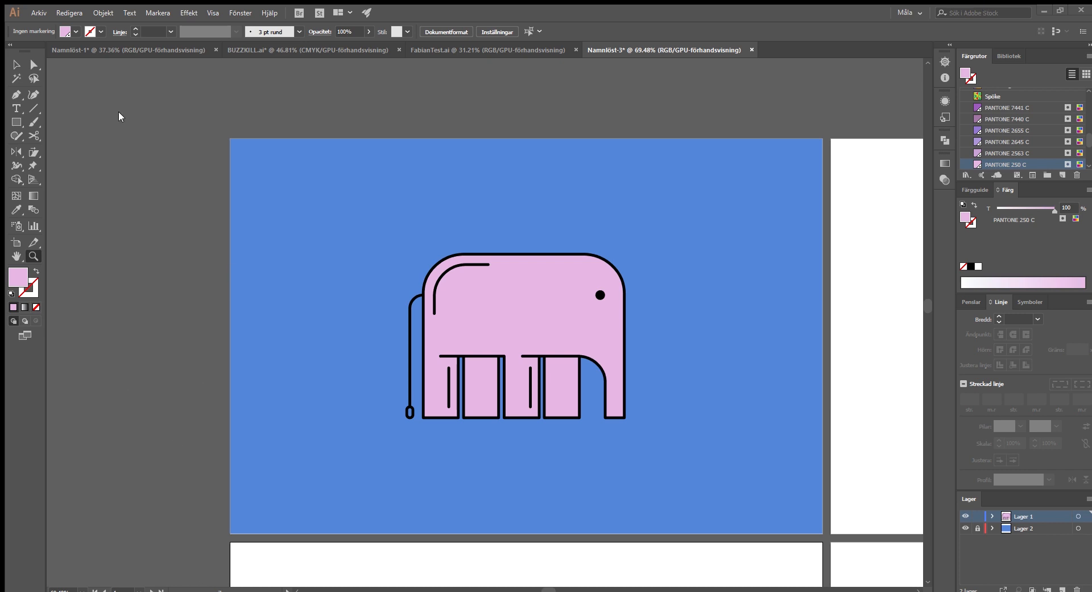
pyautogui.moveTo(514, 262); pyautogui.dragTo(456, 251)
pyautogui.moveTo(534, 303); pyautogui.dragTo(617, 337)
pyautogui.press('v')
pyautogui.click(523, 293)
pyautogui.click(356, 471)
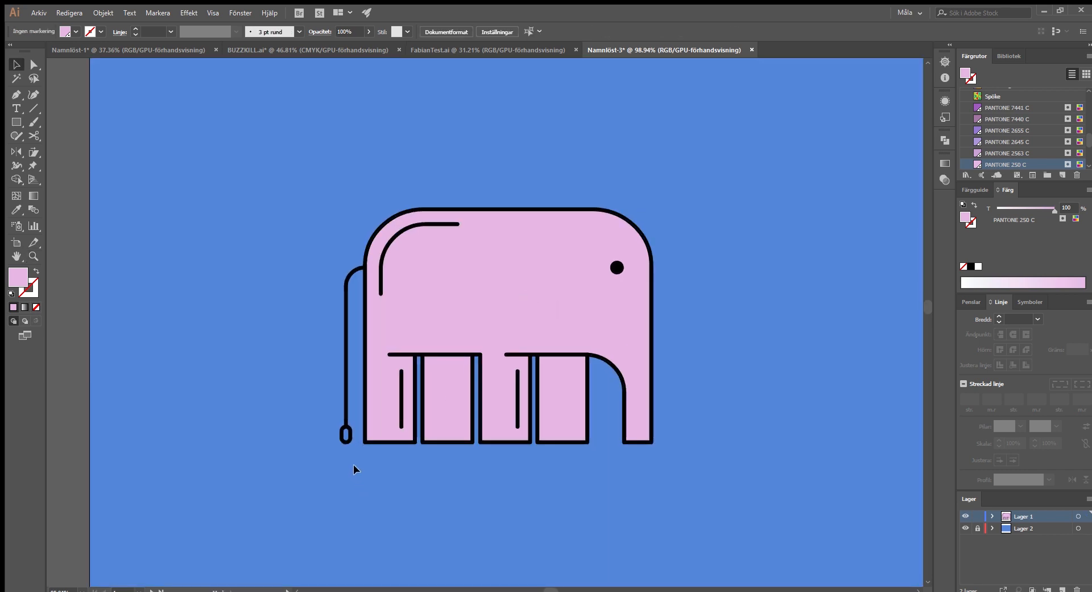
# - Add a fill in the body's pink, PANTONE 250 C, to the tail tuft while keeping its black outline
pyautogui.moveTo(450, 442); pyautogui.dragTo(487, 443)
pyautogui.press('v')
pyautogui.doubleClick(381, 419)
pyautogui.press('Escape')
pyautogui.hotkey('ctrl', '0')
pyautogui.click(398, 471)
pyautogui.press('a')
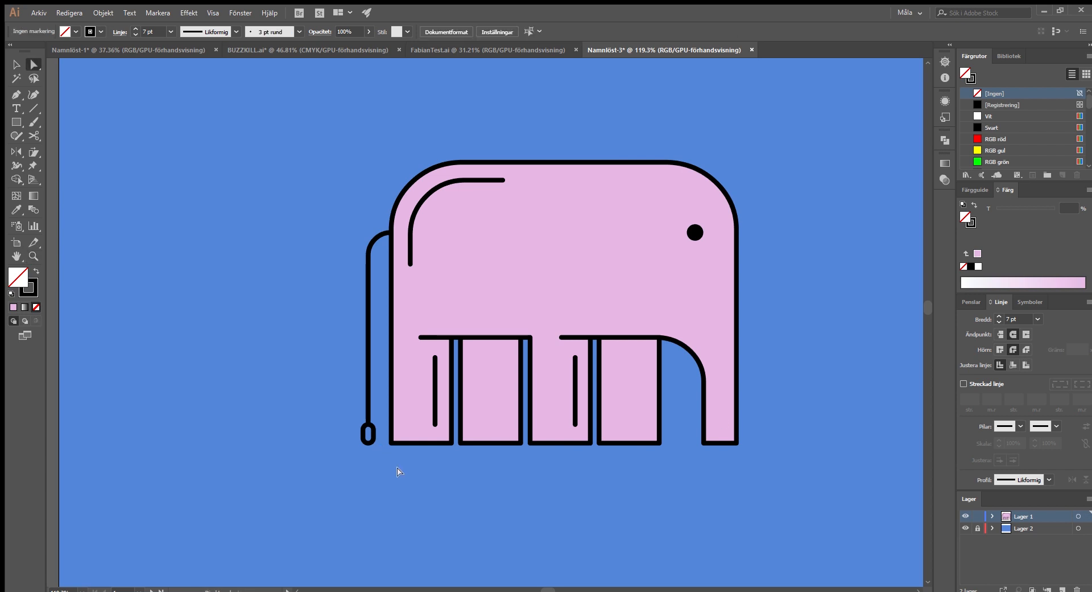
pyautogui.press('v')
pyautogui.click(368, 428)
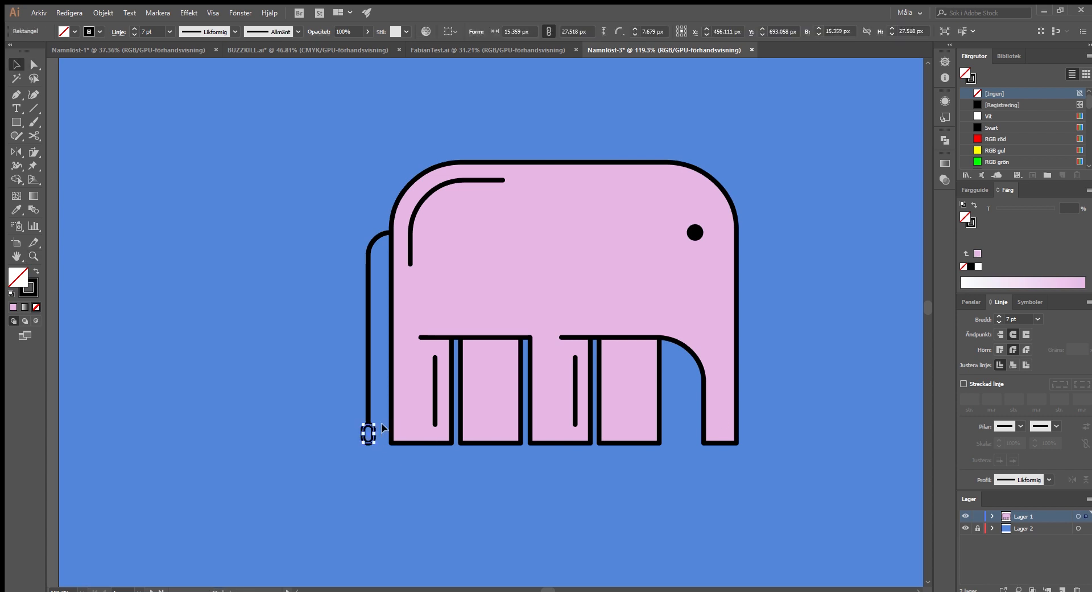
pyautogui.press('i')
pyautogui.click(517, 222)
pyautogui.press('a')
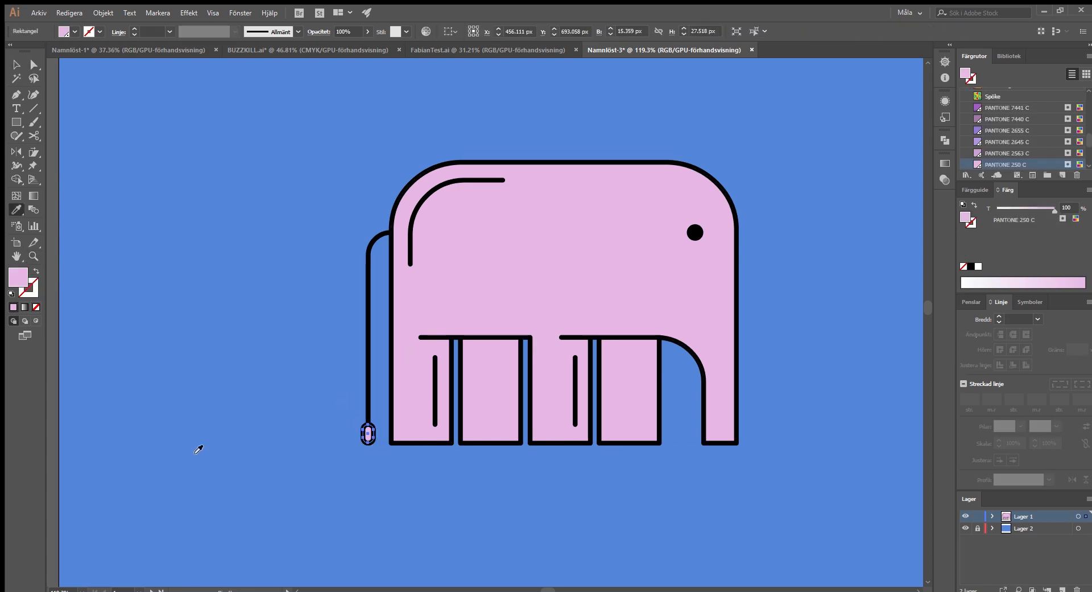
pyautogui.click(197, 448)
pyautogui.press('z')
pyautogui.moveTo(351, 364); pyautogui.dragTo(203, 347)
pyautogui.moveTo(427, 345); pyautogui.dragTo(455, 331)
pyautogui.press('a')
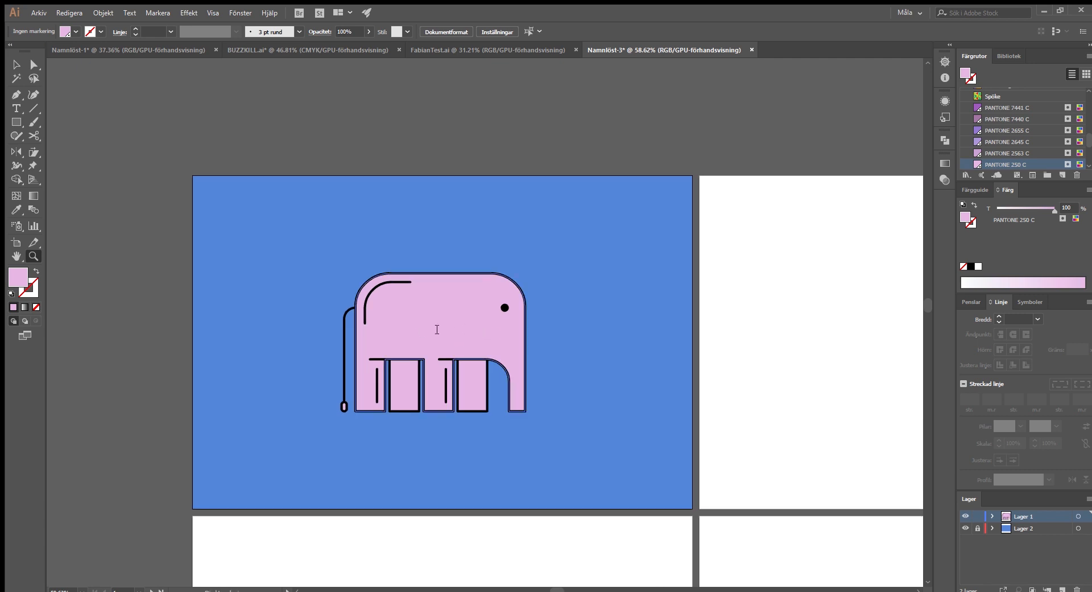
pyautogui.press('z')
pyautogui.moveTo(395, 338); pyautogui.dragTo(427, 332)
pyautogui.moveTo(529, 347); pyautogui.dragTo(504, 341)
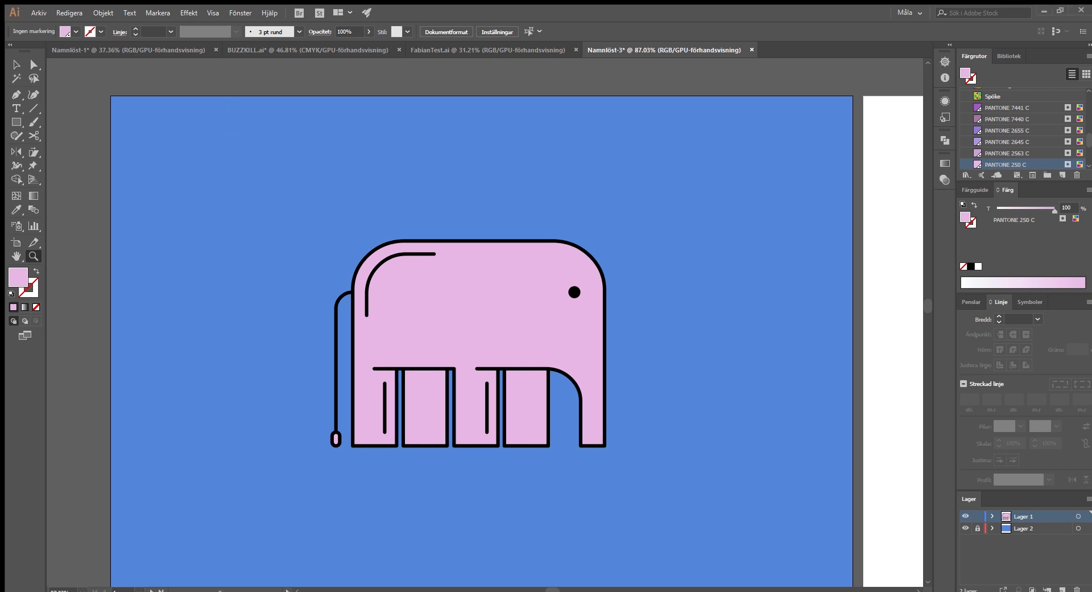
# - Select all the black outlines, including the tail tuft's, without the eye and the pink fills, and group them
pyautogui.keyDown('ctrl'); pyautogui.click(468, 324); pyautogui.keyUp('ctrl')
pyautogui.click(480, 229)
pyautogui.keyDown('ctrl'); pyautogui.click(427, 256); pyautogui.keyUp('ctrl')
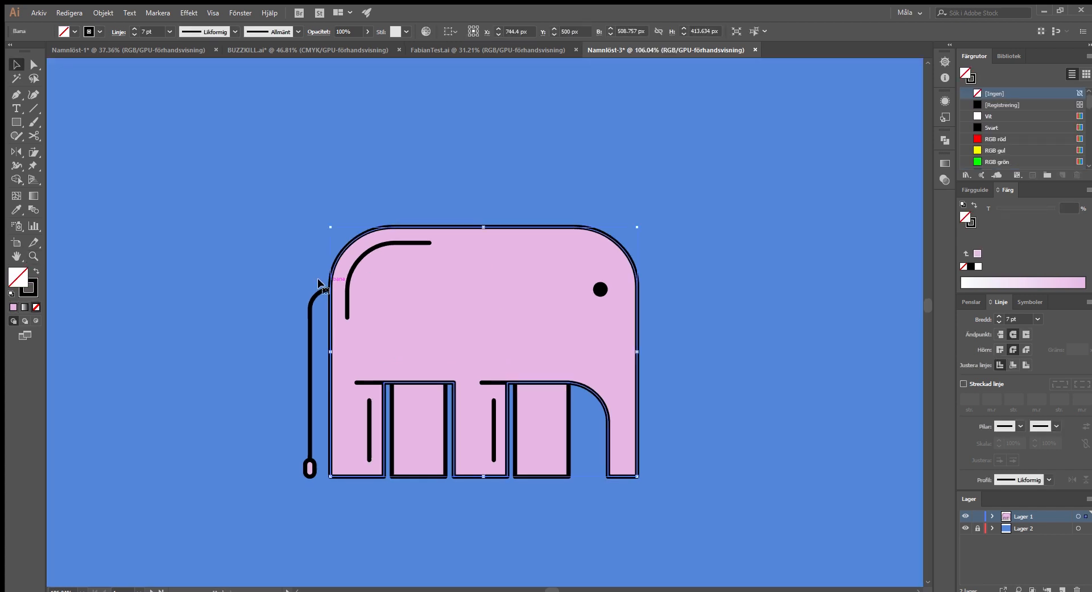
pyautogui.keyDown('shift'); pyautogui.click(312, 295); pyautogui.keyUp('shift')
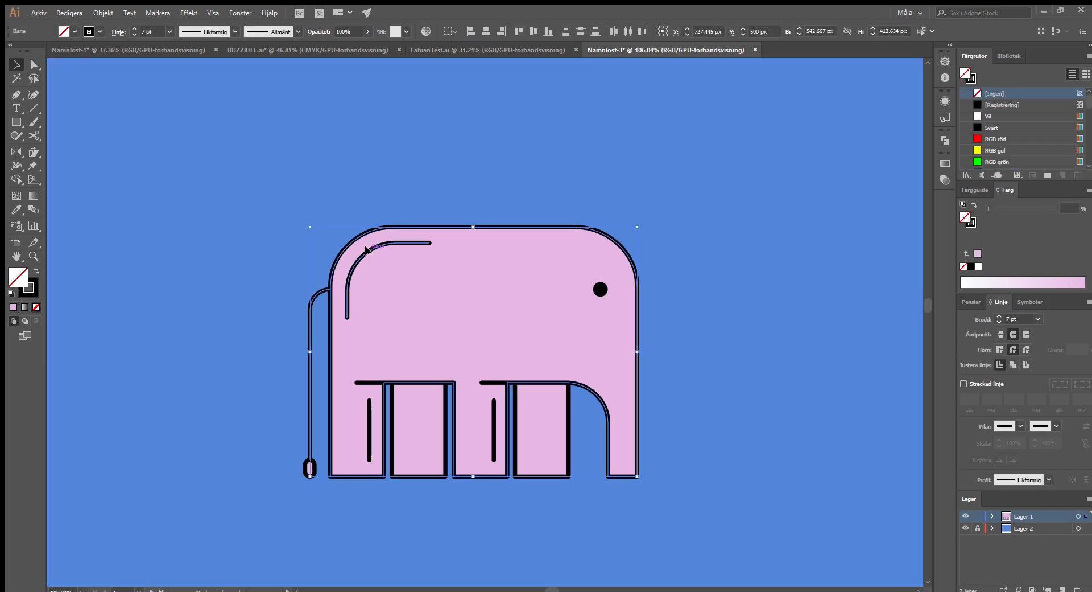
pyautogui.keyDown('shift'); pyautogui.click(362, 383); pyautogui.keyUp('shift')
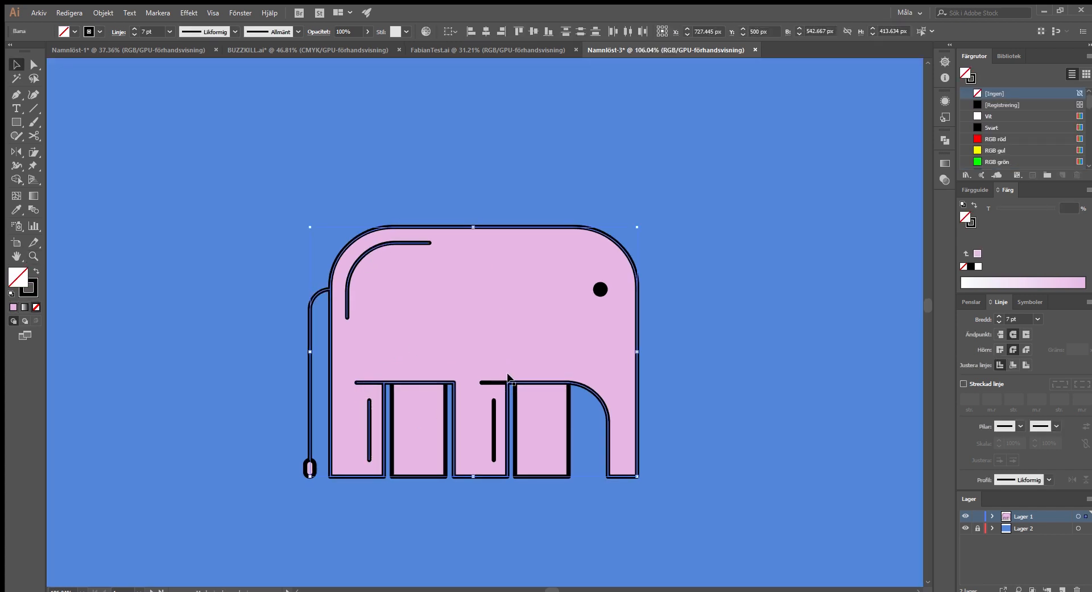
pyautogui.keyDown('shift'); pyautogui.click(491, 381); pyautogui.keyUp('shift')
pyautogui.keyDown('shift'); pyautogui.click(445, 408); pyautogui.keyUp('shift')
pyautogui.keyDown('shift'); pyautogui.click(565, 395); pyautogui.keyUp('shift')
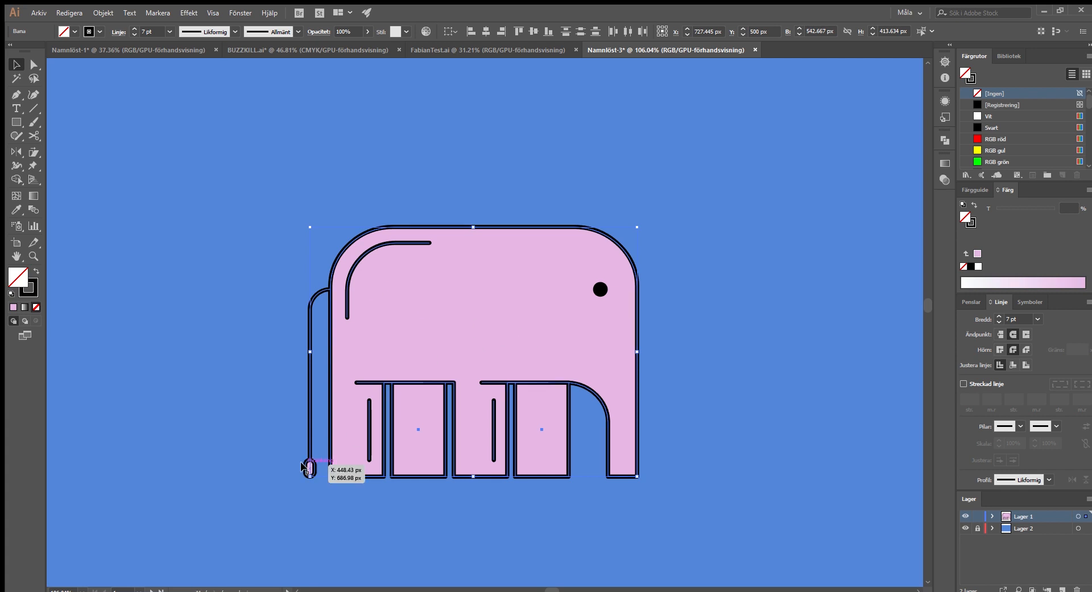
pyautogui.moveTo(637, 276); pyautogui.dragTo(721, 432)
pyautogui.hotkey('ctrl', 'z')
pyautogui.click(717, 410)
pyautogui.moveTo(703, 356); pyautogui.dragTo(646, 339)
pyautogui.moveTo(606, 347); pyautogui.dragTo(670, 326)
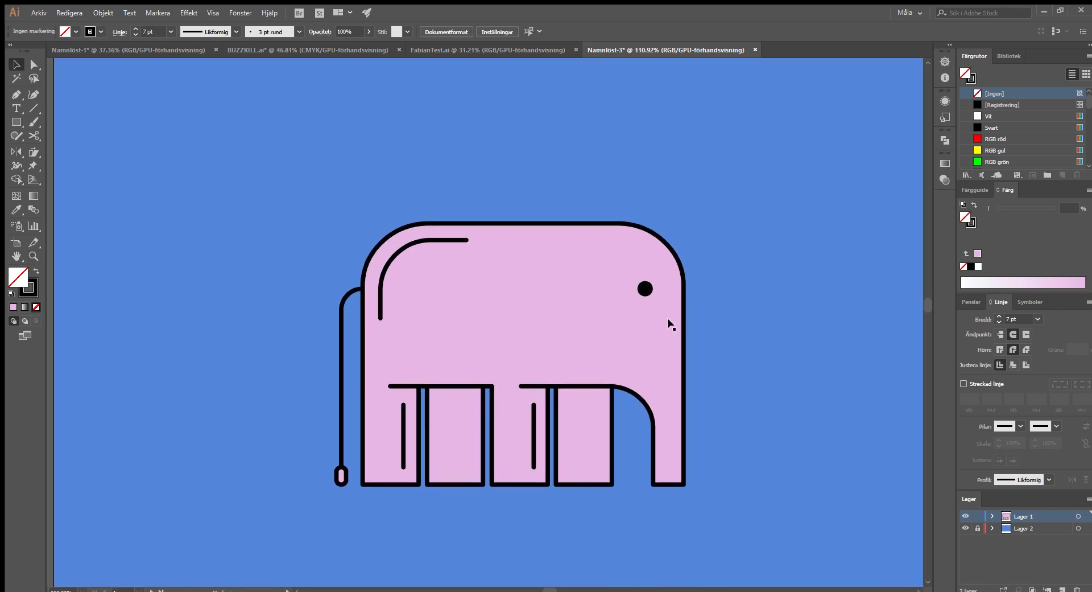
# - Give the outline group a stroke in the background's blue, PANTONE 2718 C, with no fill and a weight of 8 pt
pyautogui.click(682, 310)
pyautogui.press('i')
pyautogui.click(269, 260)
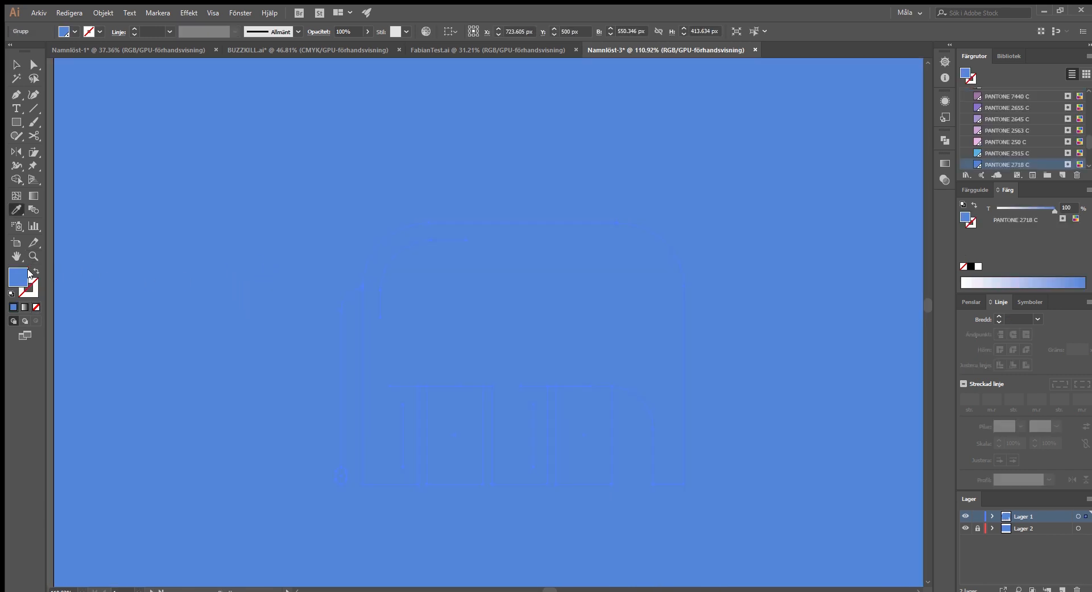
pyautogui.hotkey('ctrl', 'z')
pyautogui.press('v')
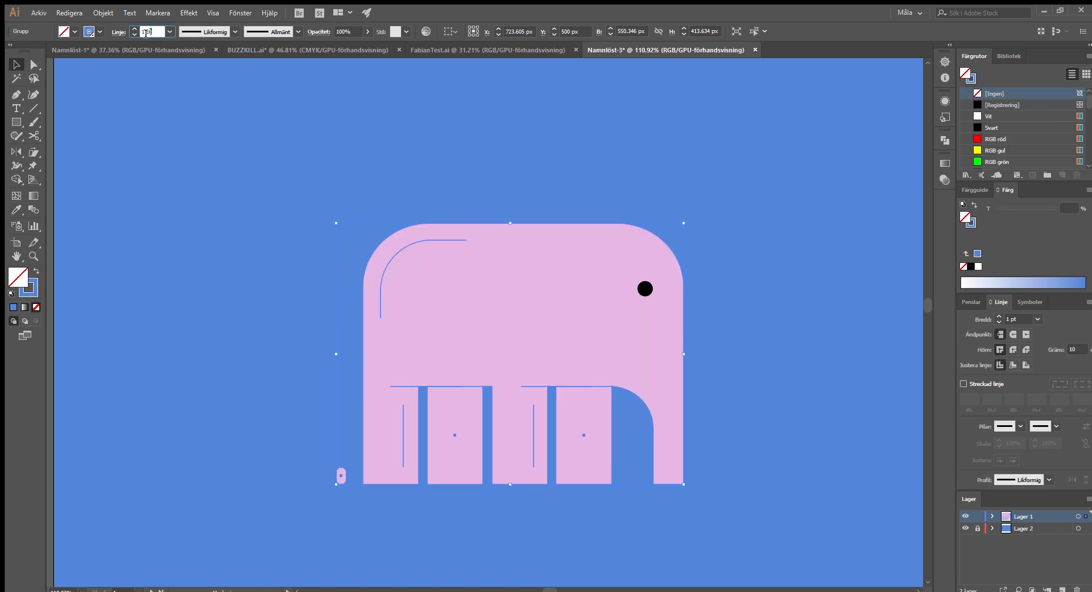
pyautogui.write('8')
pyautogui.press('Return')
pyautogui.click(384, 140)
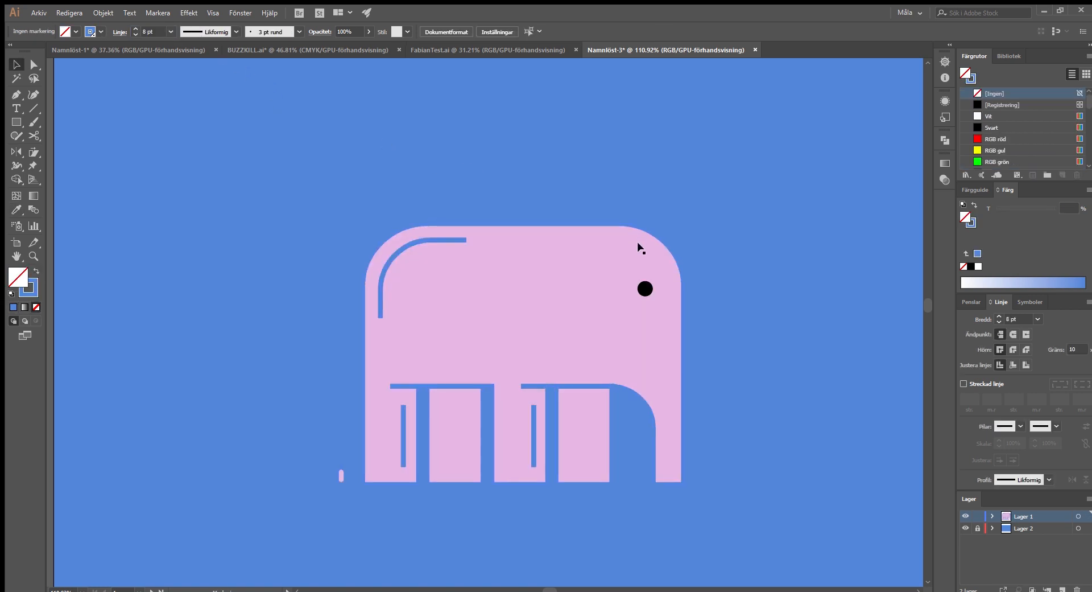
# - Recolour the eye with the background's blue, PANTONE 2718 C
pyautogui.click(643, 288)
pyautogui.press('z')
pyautogui.moveTo(608, 268); pyautogui.dragTo(550, 262)
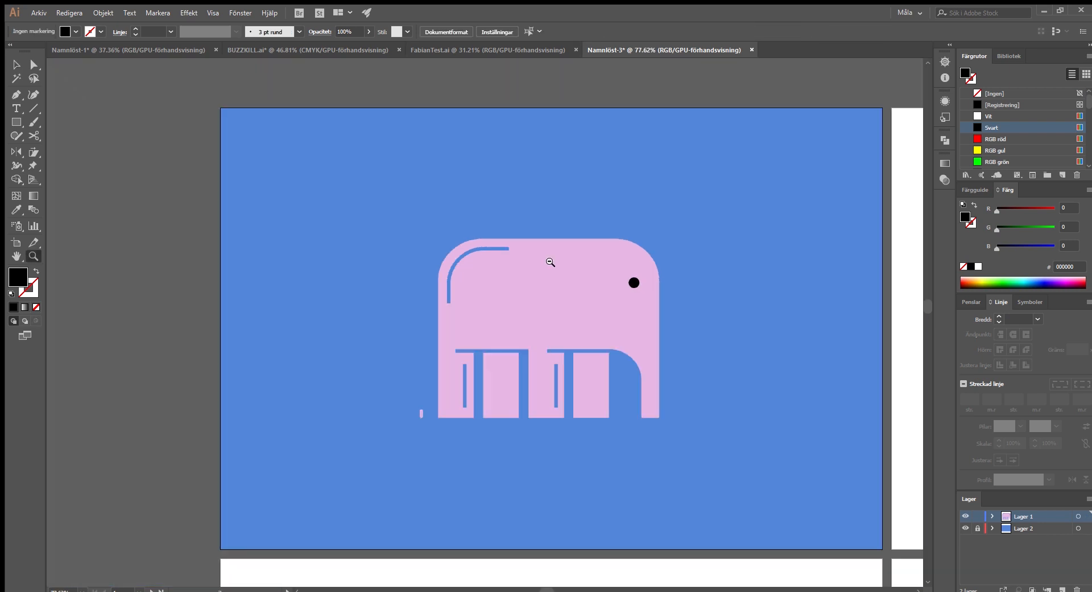
pyautogui.press('v')
pyautogui.click(636, 282)
pyautogui.press('i')
pyautogui.click(711, 294)
pyautogui.hotkey('ctrl', 'shift', 'a')
# - Unlock the background layer and select the blue background rectangle
pyautogui.press('z')
pyautogui.press('v')
pyautogui.click(824, 380)
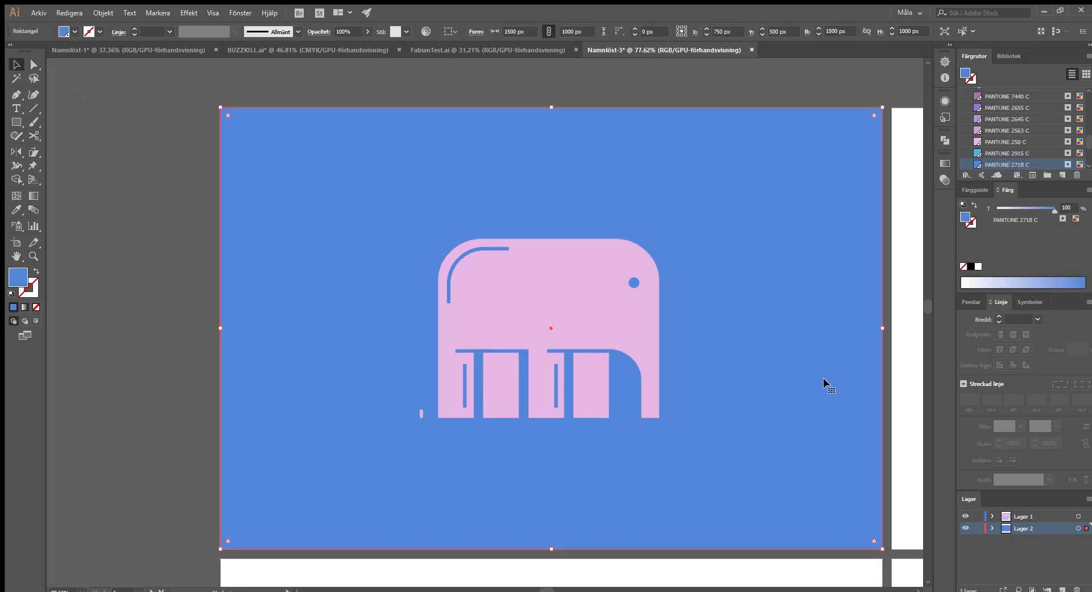
# - Try PANTONE 657 C, PANTONE Orange 021 C and PANTONE Warm Red C as the background rectangle's fill
pyautogui.press('i')
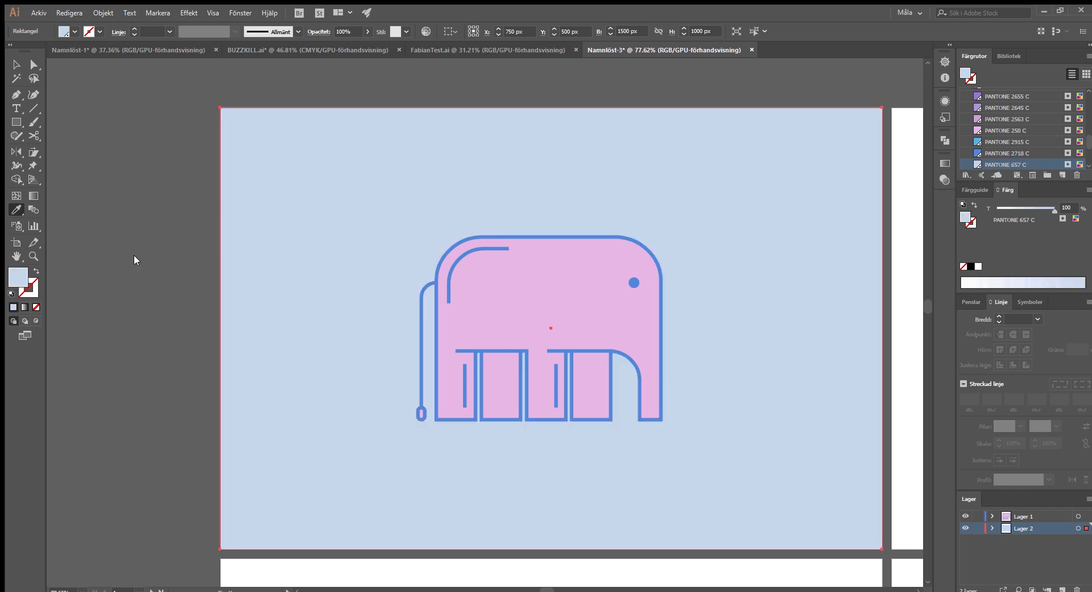
pyautogui.click(124, 139)
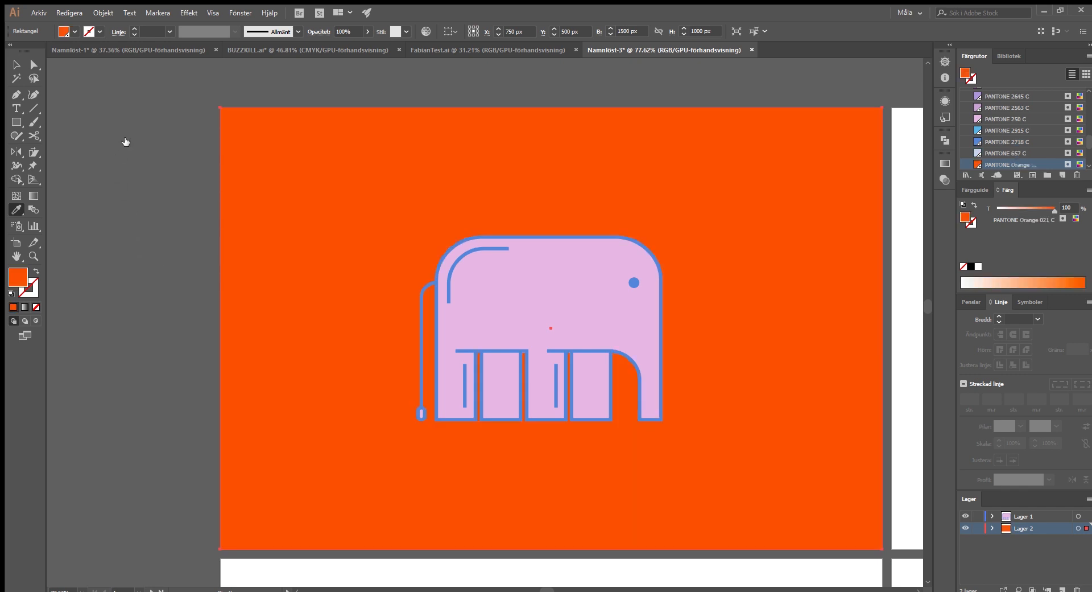
pyautogui.click(130, 140)
pyautogui.press('v')
pyautogui.click(398, 98)
pyautogui.press('z')
pyautogui.moveTo(467, 197); pyautogui.dragTo(273, 199)
pyautogui.moveTo(500, 221); pyautogui.dragTo(648, 227)
pyautogui.moveTo(480, 203); pyautogui.dragTo(651, 220)
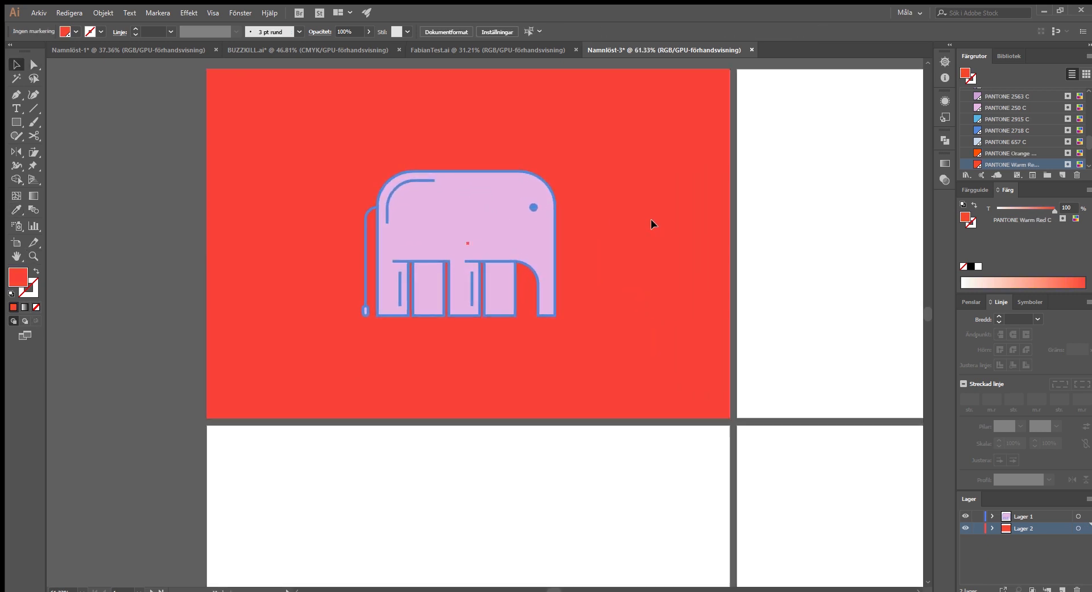
# - Try the pale pink PANTONE 677 C as the background rectangle's fill
pyautogui.press('v')
pyautogui.click(651, 220)
pyautogui.click(130, 376)
pyautogui.click(288, 443)
pyautogui.press('z')
pyautogui.moveTo(598, 363); pyautogui.dragTo(529, 360)
pyautogui.press('v')
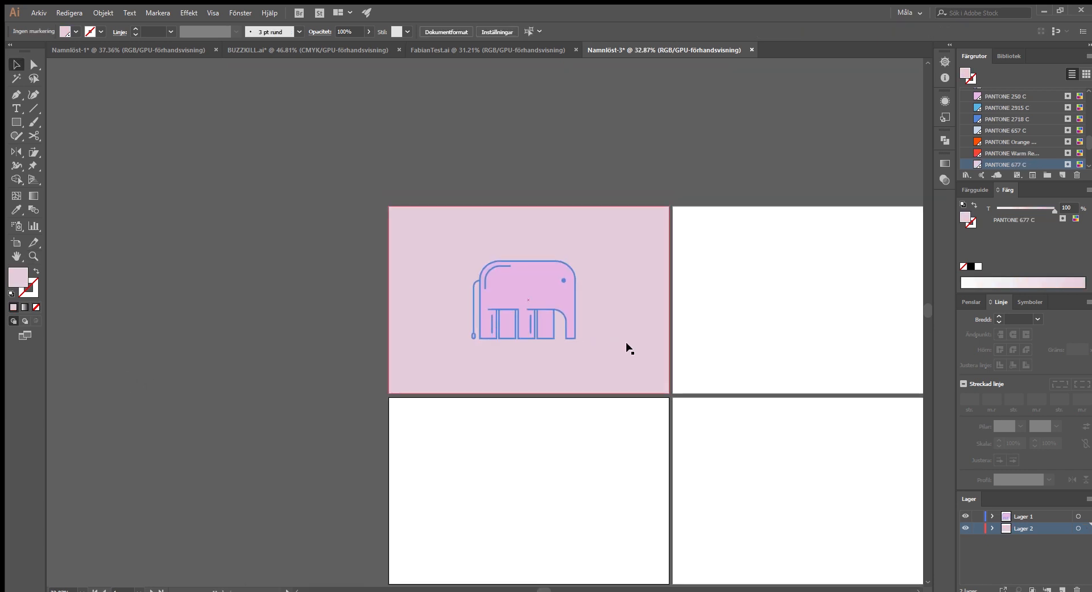
# - Fill the background rectangle with a light grey
pyautogui.click(629, 350)
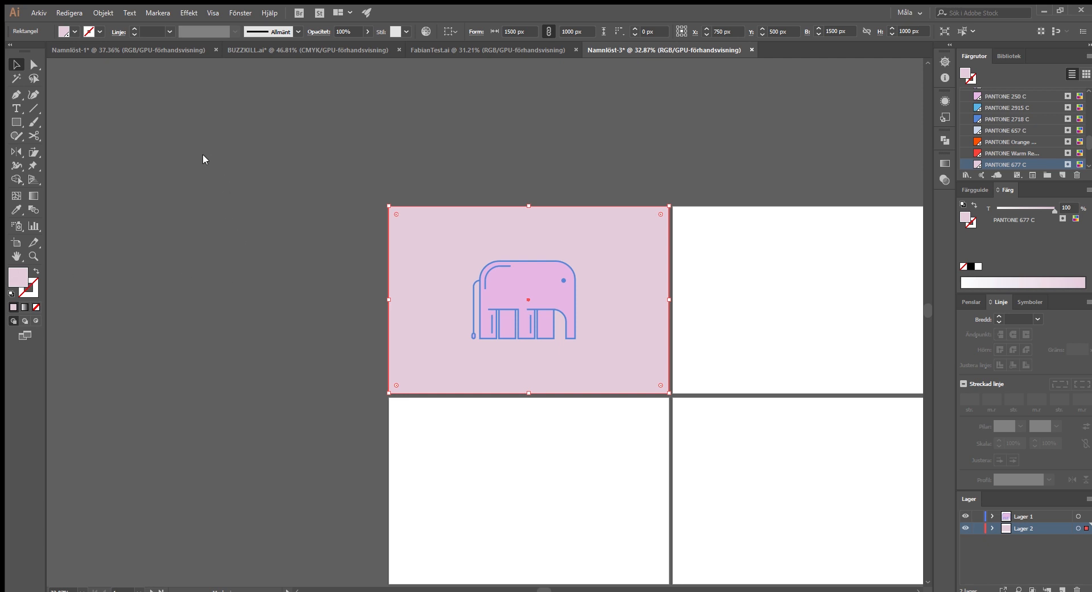
pyautogui.hotkey('ctrl', 'z')
pyautogui.click(483, 142)
pyautogui.press('z')
pyautogui.moveTo(606, 247); pyautogui.dragTo(590, 358)
# - Change the outline group's stroke to a darker blue, #2e63af
pyautogui.press('v')
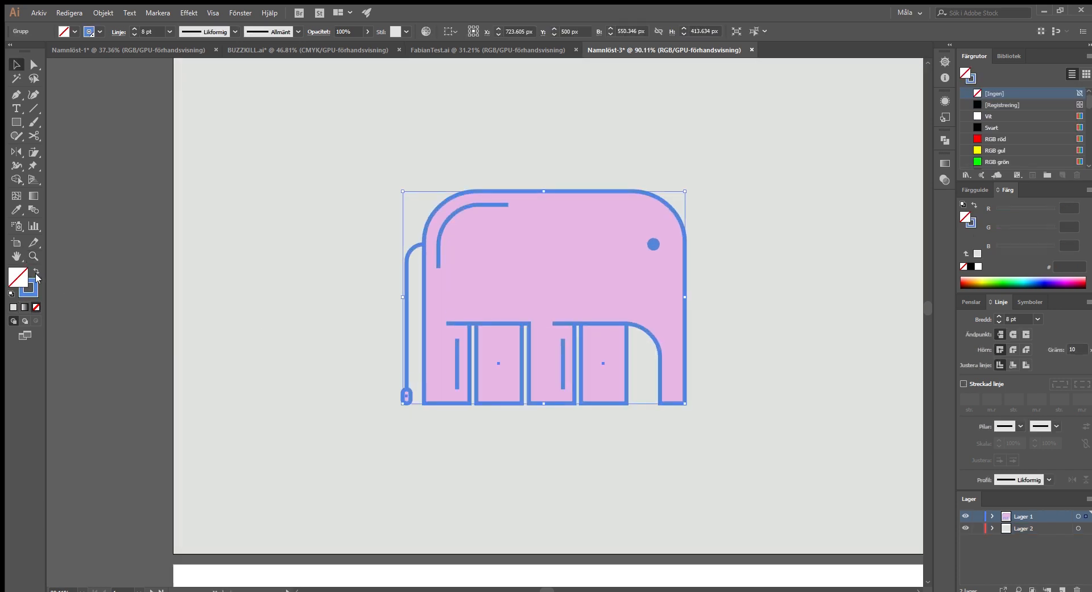
pyautogui.click(29, 287)
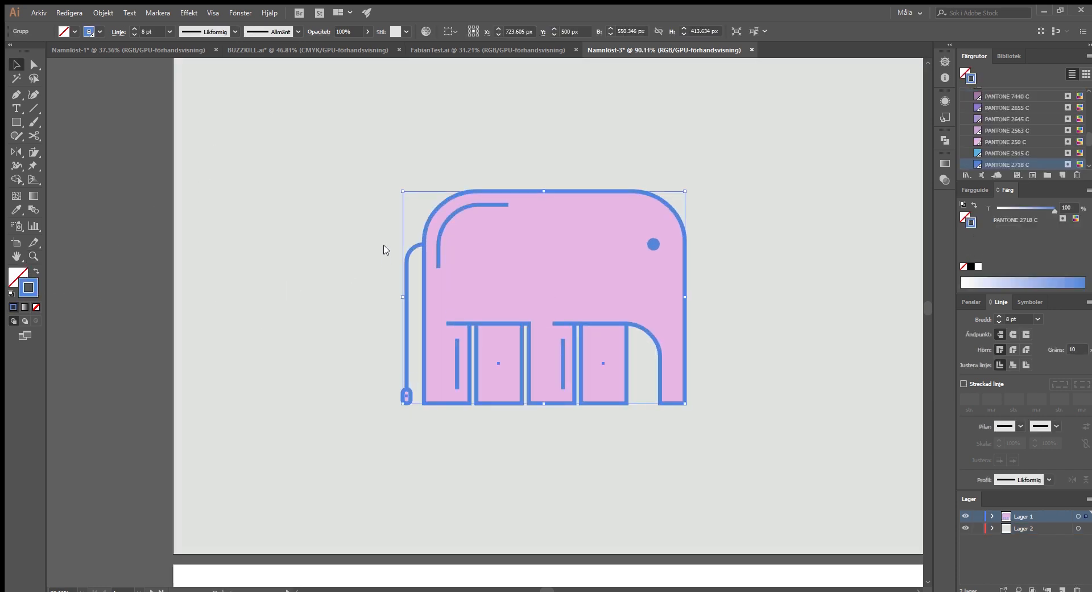
pyautogui.hotkey('ctrl', 'z')
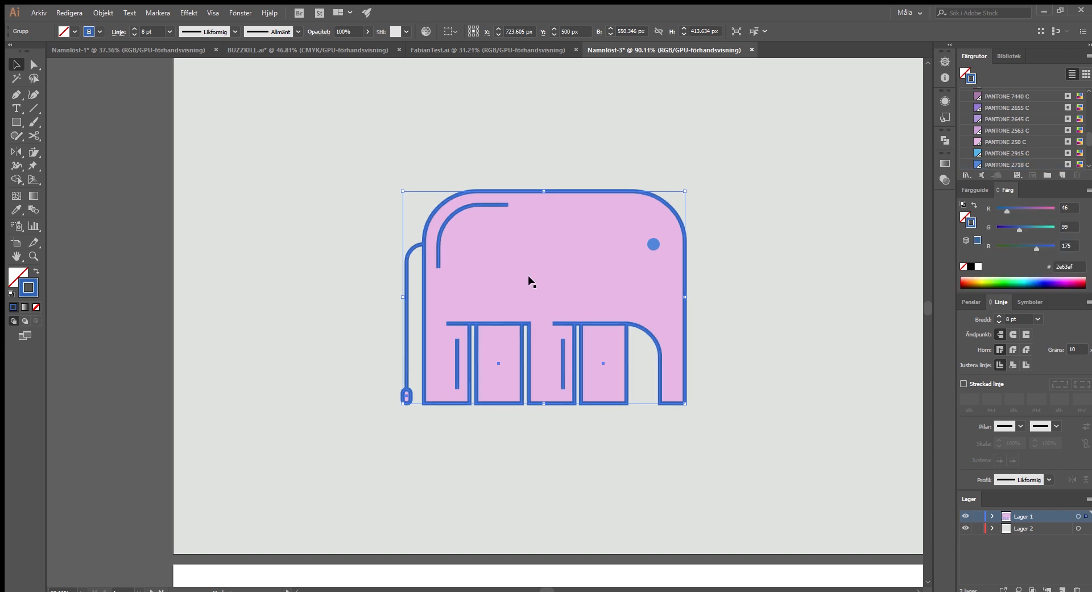
pyautogui.moveTo(506, 290); pyautogui.dragTo(389, 293)
pyautogui.click(308, 295)
pyautogui.moveTo(509, 270)
pyautogui.mouseDown()
pyautogui.moveTo(446, 272)
pyautogui.moveTo(640, 272)
pyautogui.mouseUp()
# - Fill the eye with the outlines' dark blue, leaving it without a stroke
pyautogui.press('v')
pyautogui.click(544, 260)
pyautogui.press('z')
pyautogui.press('i')
pyautogui.click(572, 266)
pyautogui.click(36, 272)
pyautogui.press('z')
pyautogui.moveTo(660, 343); pyautogui.dragTo(484, 336)
pyautogui.press('v')
pyautogui.click(364, 337)
pyautogui.press('z')
pyautogui.moveTo(604, 329)
pyautogui.mouseDown()
pyautogui.moveTo(693, 320)
pyautogui.moveTo(583, 335)
pyautogui.moveTo(359, 224)
pyautogui.moveTo(344, 270)
pyautogui.moveTo(472, 209)
pyautogui.mouseUp()
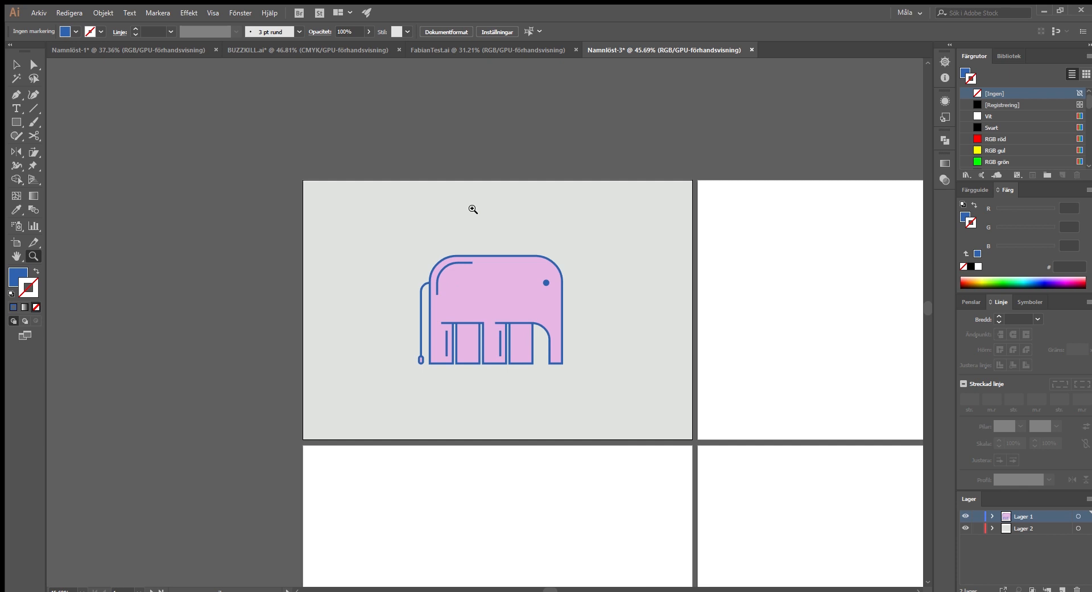
pyautogui.click(471, 49)
pyautogui.click(661, 49)
pyautogui.moveTo(419, 272); pyautogui.dragTo(628, 261)
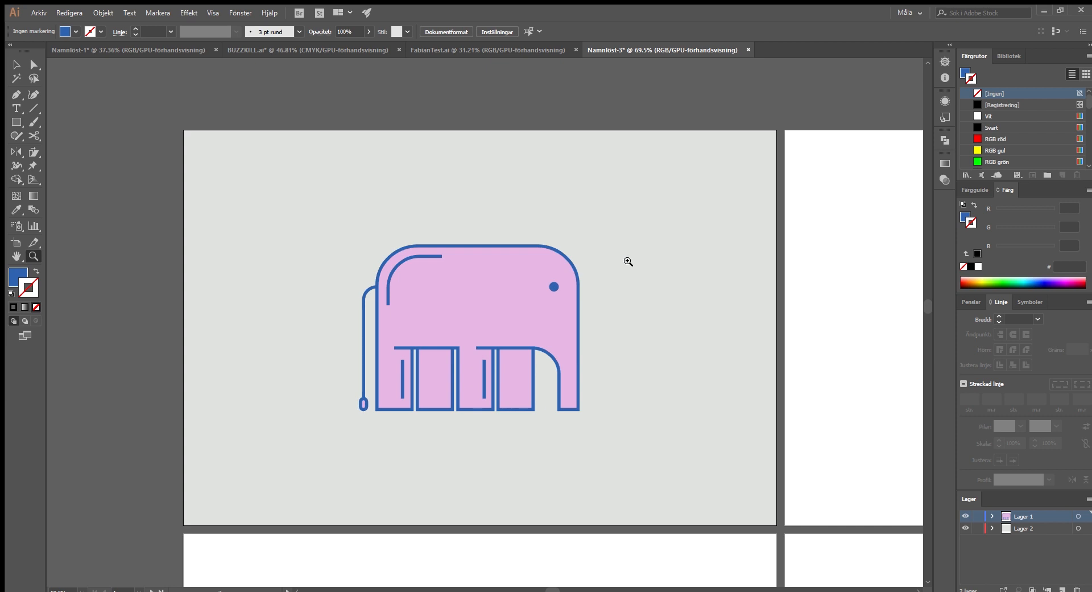
pyautogui.moveTo(628, 261); pyautogui.dragTo(599, 266)
pyautogui.moveTo(447, 314); pyautogui.dragTo(529, 309)
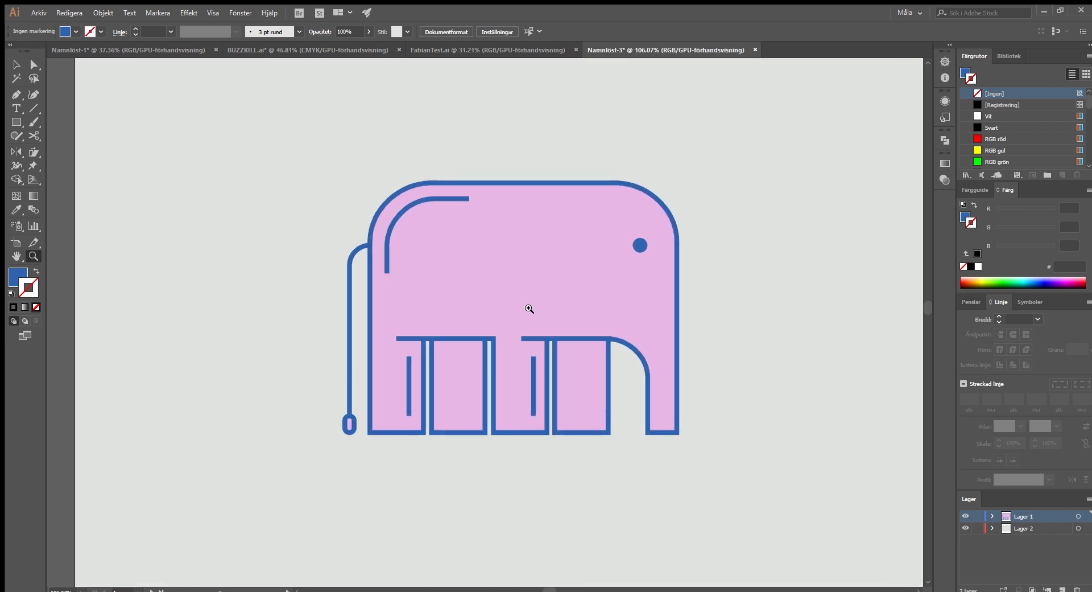
# - Undo the recent colour changes back to the blue background with black outlines, and restore them for comparison
pyautogui.press('a')
pyautogui.click(517, 290)
pyautogui.press('v')
pyautogui.scroll(1, 520, 290)
pyautogui.hotkey('ctrl', 'shift', 'a')
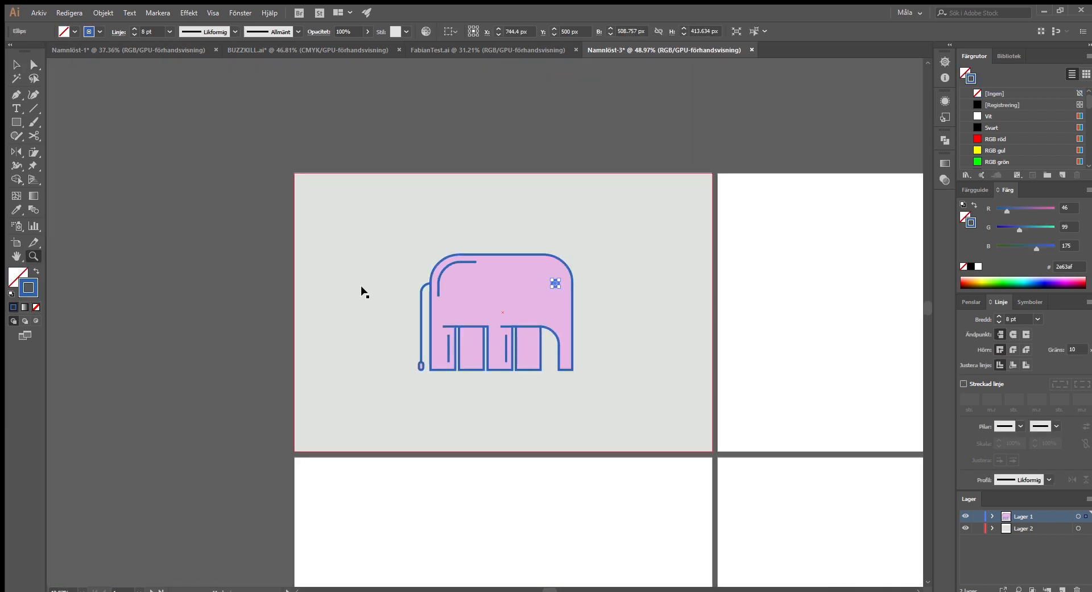
pyautogui.hotkey('ctrl', 'z')
pyautogui.hotkey('ctrl', 'z')
pyautogui.hotkey('ctrl', 'z')
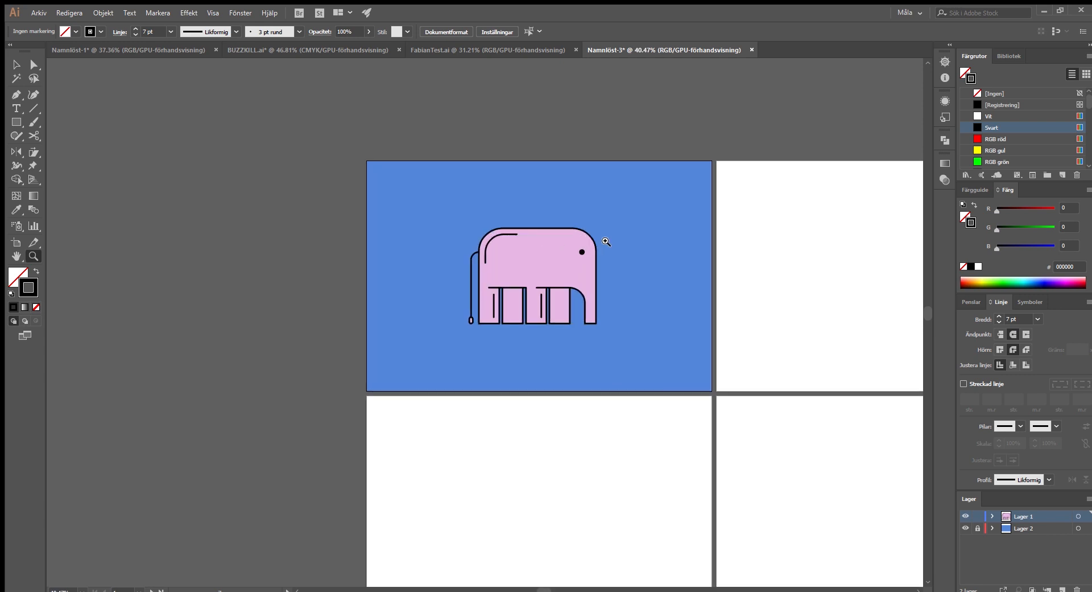
pyautogui.hotkey('ctrl', 'z')
pyautogui.hotkey('ctrl', 'z')
pyautogui.hotkey('ctrl', 'z')
pyautogui.hotkey('ctrl', 'z')
# - Lock Layer 2 and select the elephant's pink body and leg shapes
pyautogui.press('a')
pyautogui.click(576, 146)
pyautogui.press('z')
pyautogui.moveTo(545, 257); pyautogui.dragTo(643, 247)
pyautogui.click(976, 528)
pyautogui.moveTo(414, 259); pyautogui.dragTo(482, 259)
pyautogui.press('a')
pyautogui.click(554, 256)
pyautogui.press('z')
pyautogui.moveTo(603, 341); pyautogui.dragTo(649, 382)
pyautogui.press('v')
pyautogui.press('a')
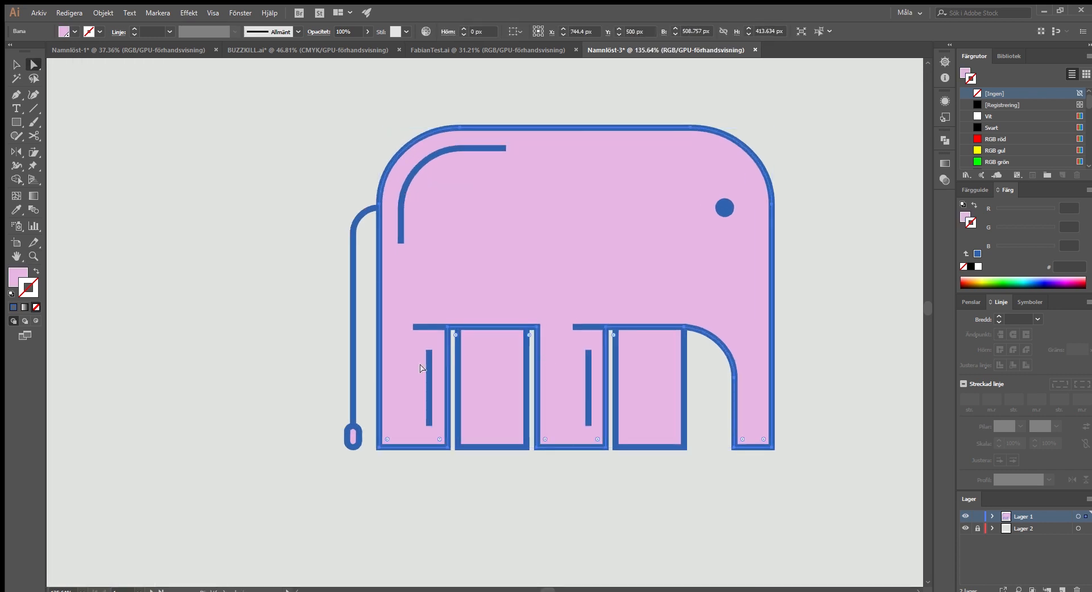
# - Duplicate the pink shapes in place and fill the copies with a white-to-black linear gradient without a stroke
pyautogui.hotkey('ctrl', '0')
pyautogui.click(419, 385)
pyautogui.press('v')
pyautogui.scroll(1, 483, 316)
pyautogui.click(815, 184)
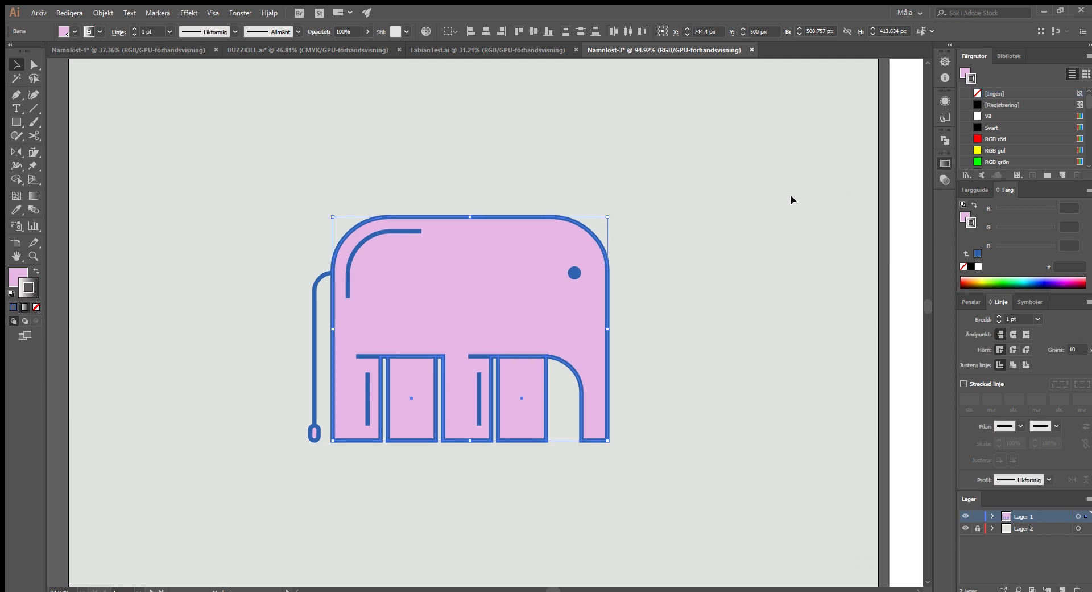
pyautogui.click(36, 271)
pyautogui.click(35, 306)
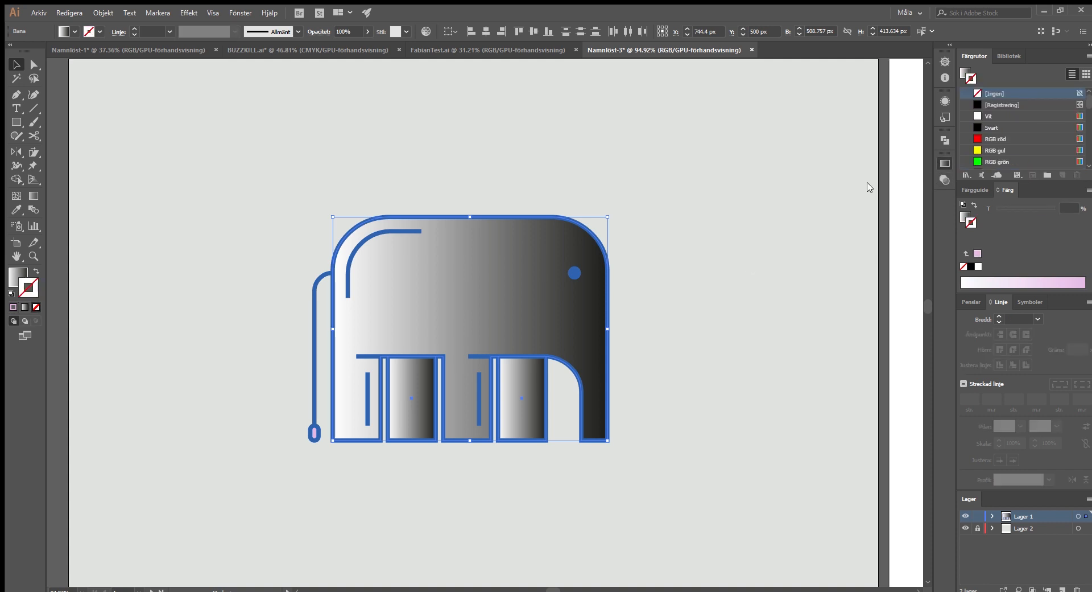
pyautogui.hotkey('ctrl', 'z')
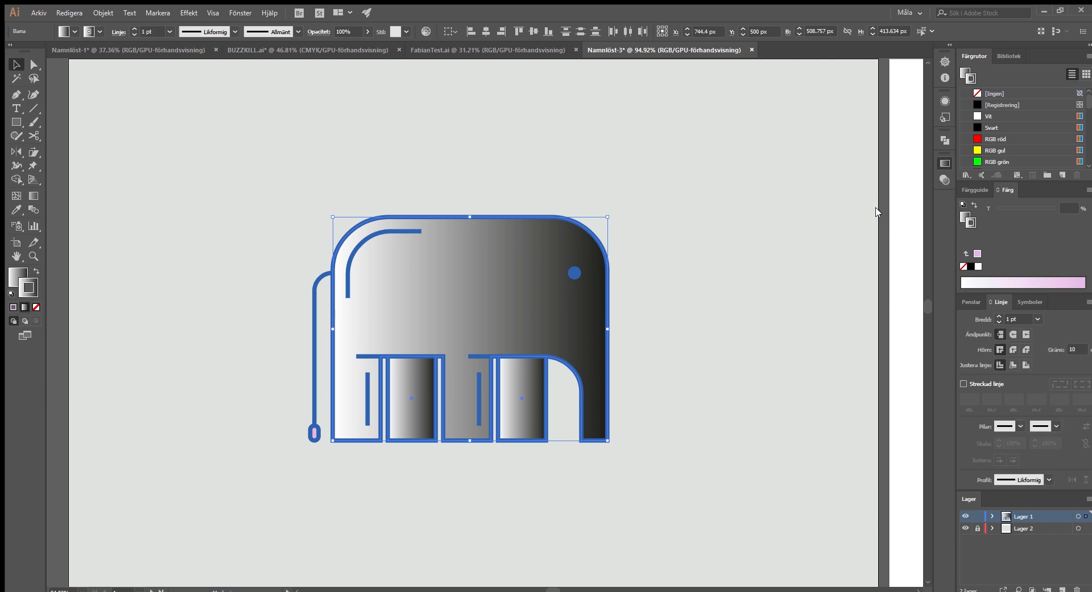
pyautogui.moveTo(521, 285); pyautogui.dragTo(545, 340)
pyautogui.hotkey('ctrl', 'z')
pyautogui.click(36, 307)
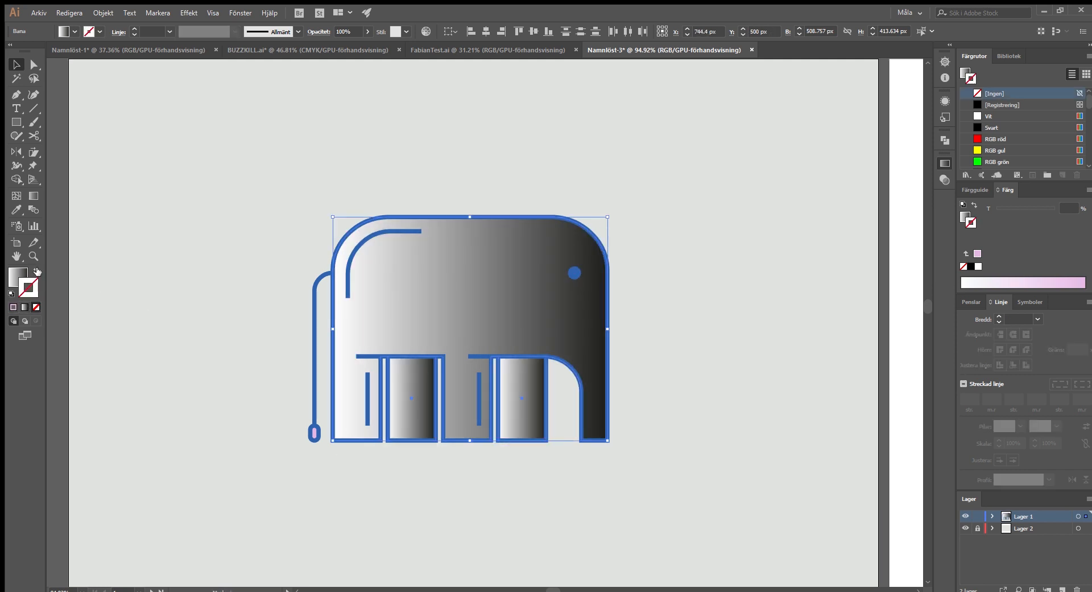
# - Turn the elephant's gradient vertical, running from white on the back to black at the feet, and apply a grain effect
pyautogui.click(13, 277)
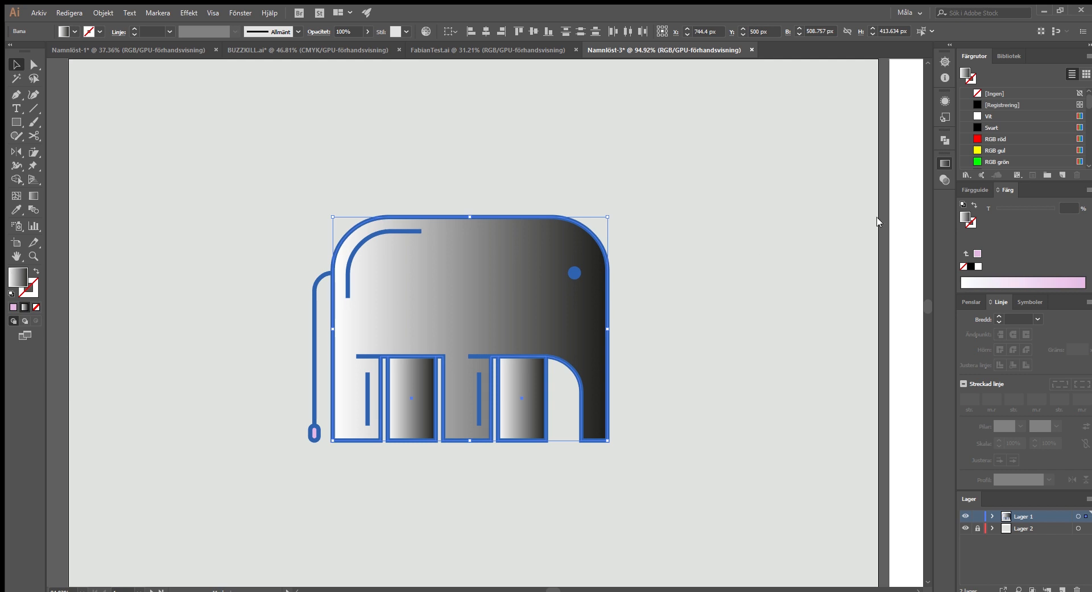
pyautogui.click(897, 366)
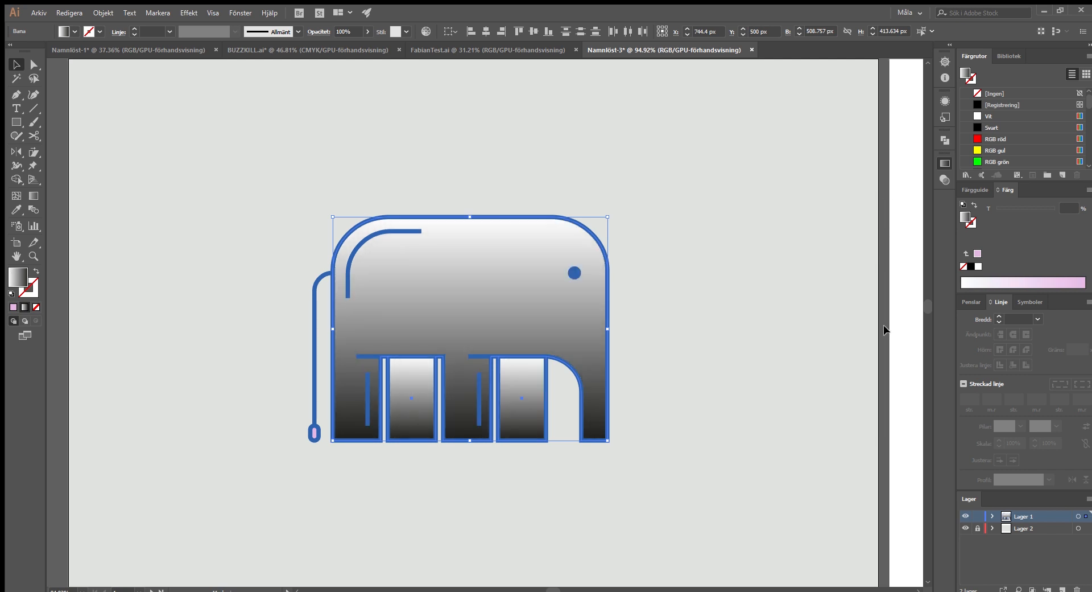
pyautogui.moveTo(683, 309)
pyautogui.mouseDown()
pyautogui.moveTo(600, 309)
pyautogui.moveTo(690, 302)
pyautogui.mouseUp()
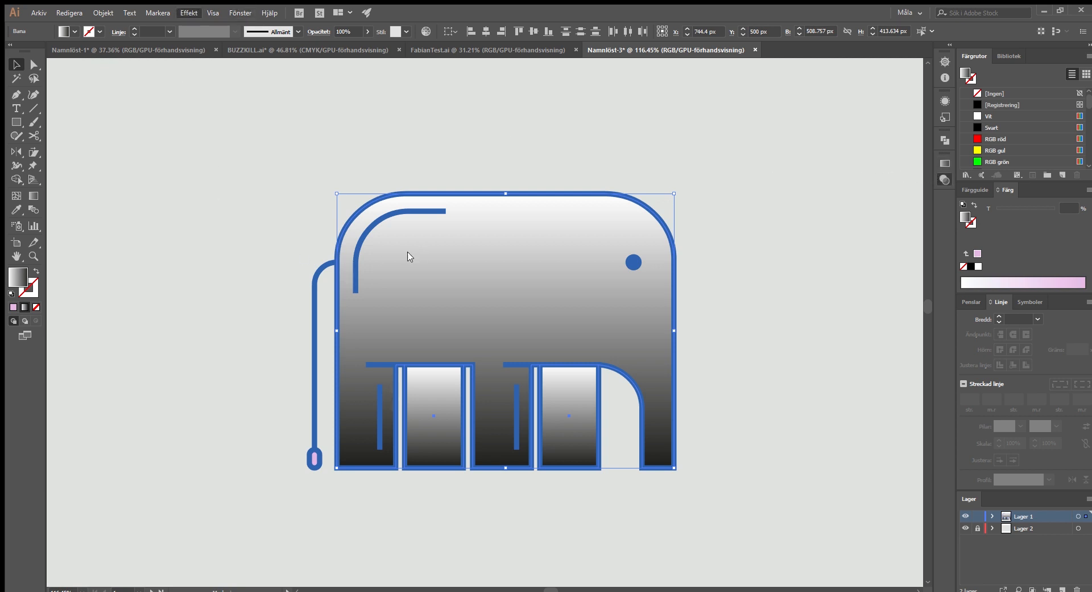
pyautogui.press('space')
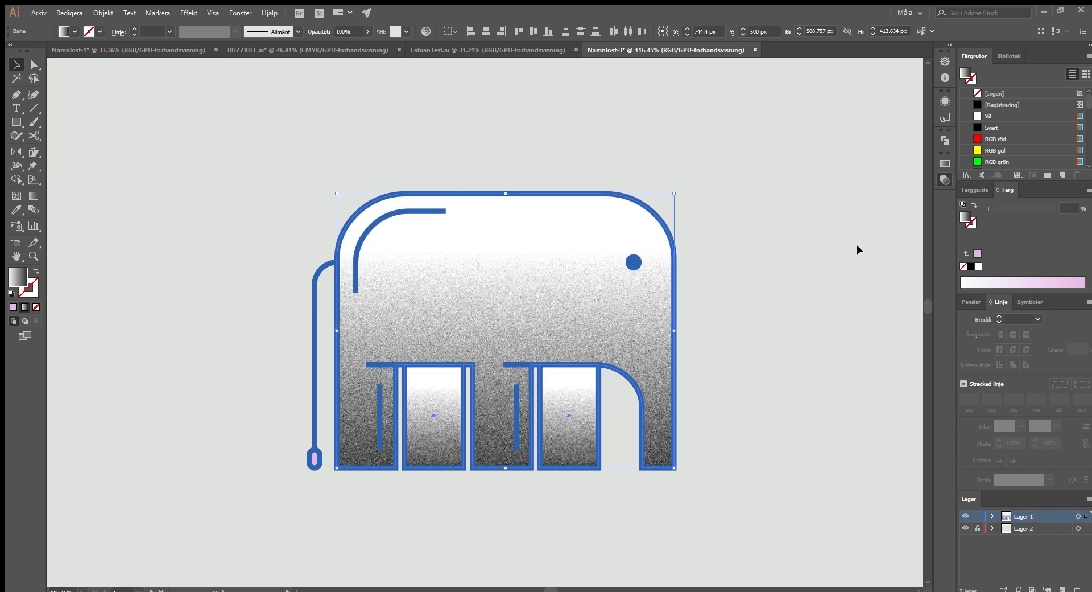
# - Try a lightening blend mode at 67% opacity on the elephant's grainy gradient
pyautogui.click(827, 155)
pyautogui.click(860, 154)
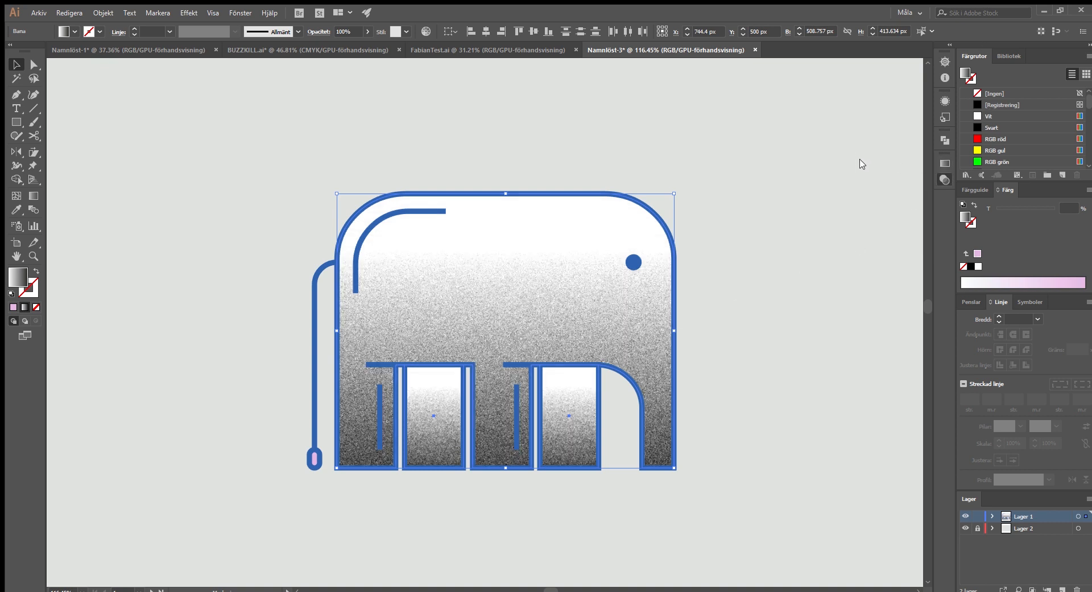
pyautogui.click(821, 250)
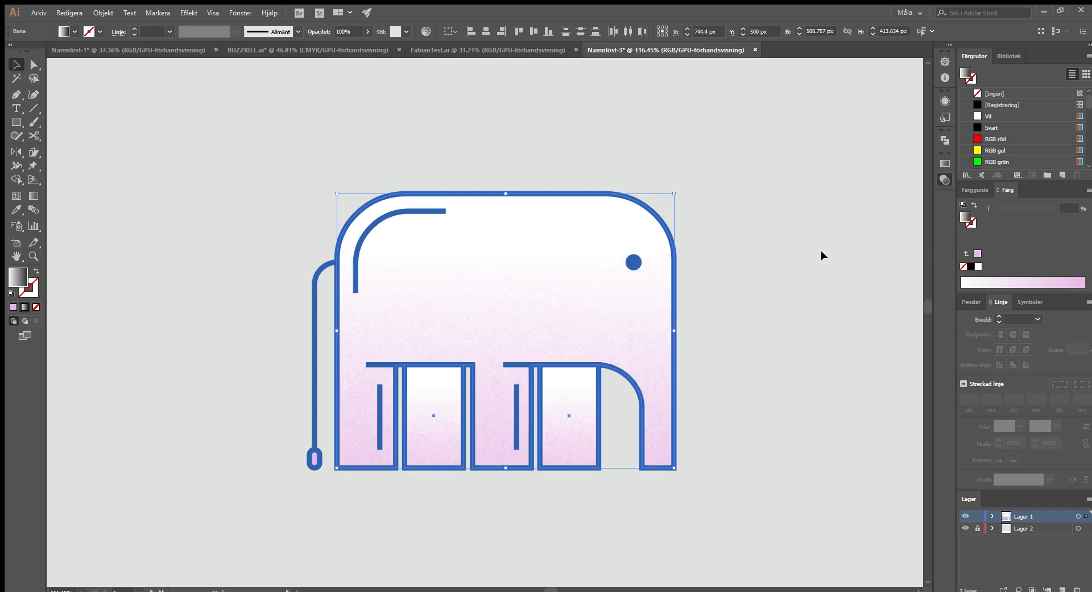
pyautogui.click(878, 184)
pyautogui.moveTo(879, 185); pyautogui.dragTo(898, 185)
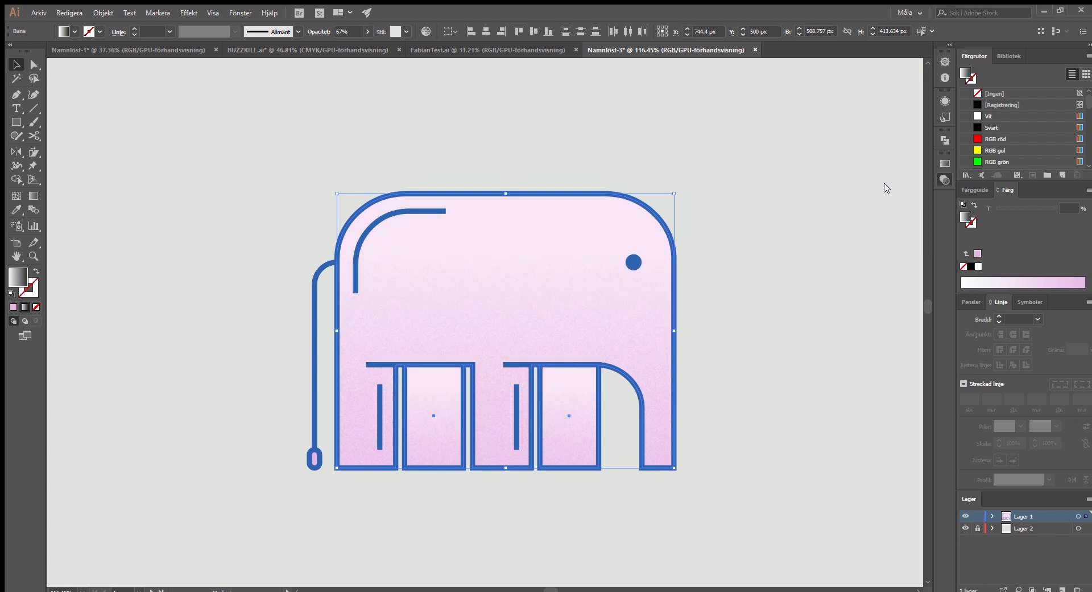
# - Give the grainy gradient a blend mode that shades the lower body and legs saturated magenta, at 49% opacity
pyautogui.click(832, 209)
pyautogui.click(832, 220)
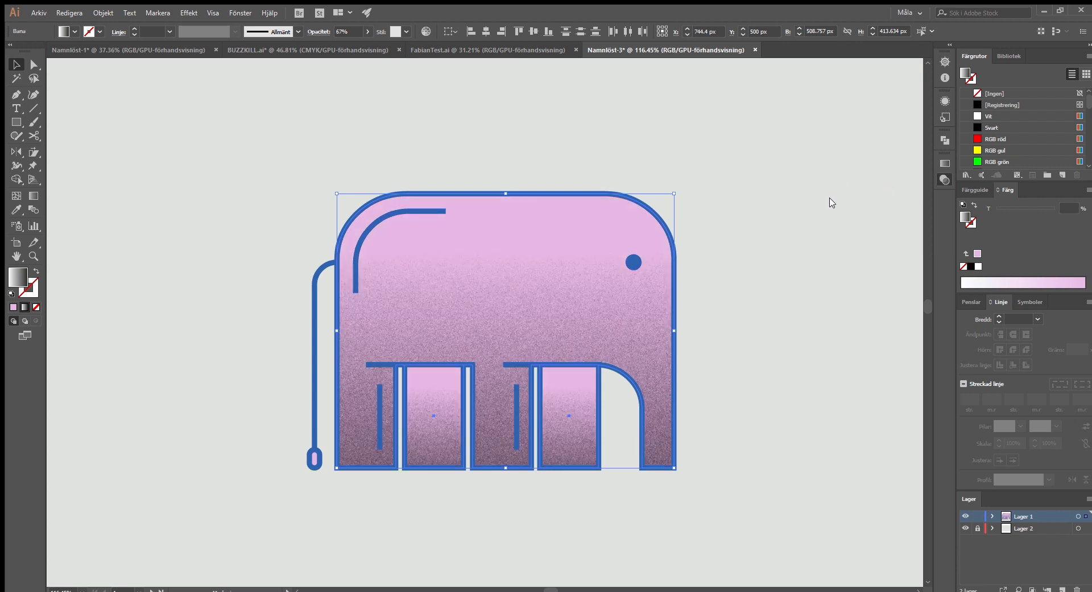
pyautogui.moveTo(535, 280); pyautogui.dragTo(341, 277)
pyautogui.moveTo(545, 277); pyautogui.dragTo(753, 262)
pyautogui.moveTo(895, 182); pyautogui.dragTo(901, 175)
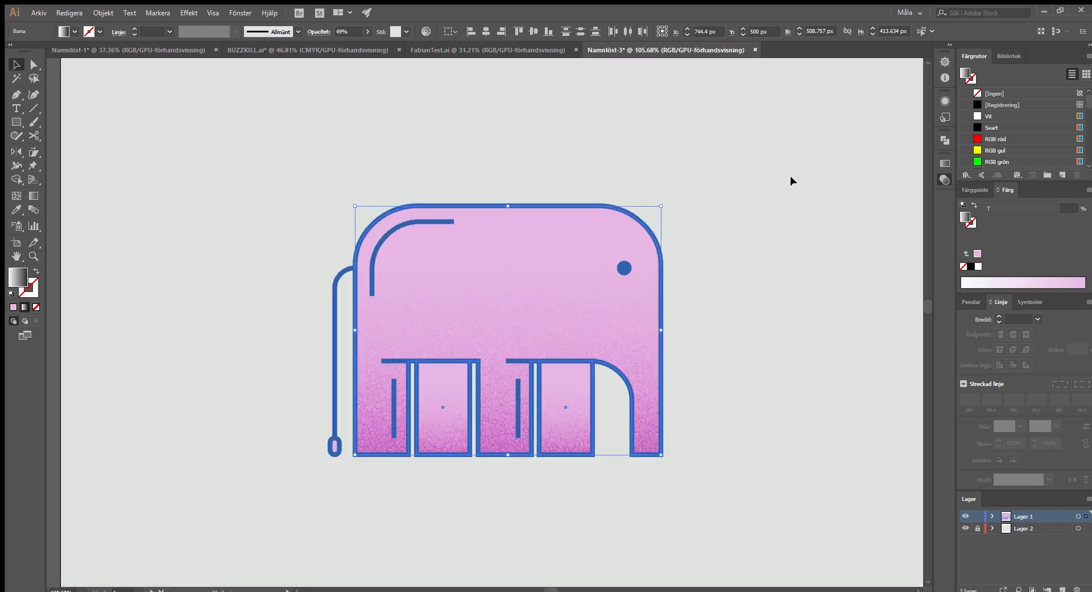
# - Examine the elephant's grainy magenta shading up close and within the whole artboard
pyautogui.press('z')
pyautogui.moveTo(524, 321); pyautogui.dragTo(310, 297)
pyautogui.press('v')
pyautogui.press('a')
pyautogui.click(475, 158)
pyautogui.press('z')
pyautogui.press('v')
pyautogui.moveTo(502, 297); pyautogui.dragTo(574, 222)
pyautogui.press('a')
pyautogui.hotkey('ctrl', 'z')
pyautogui.press('z')
pyautogui.moveTo(526, 334); pyautogui.dragTo(646, 312)
pyautogui.moveTo(547, 357); pyautogui.dragTo(603, 409)
pyautogui.press('v')
# - Unlock Layer 2 and give a copy of the background rectangle a grainy vertical gradient running from white down to black
pyautogui.click(978, 528)
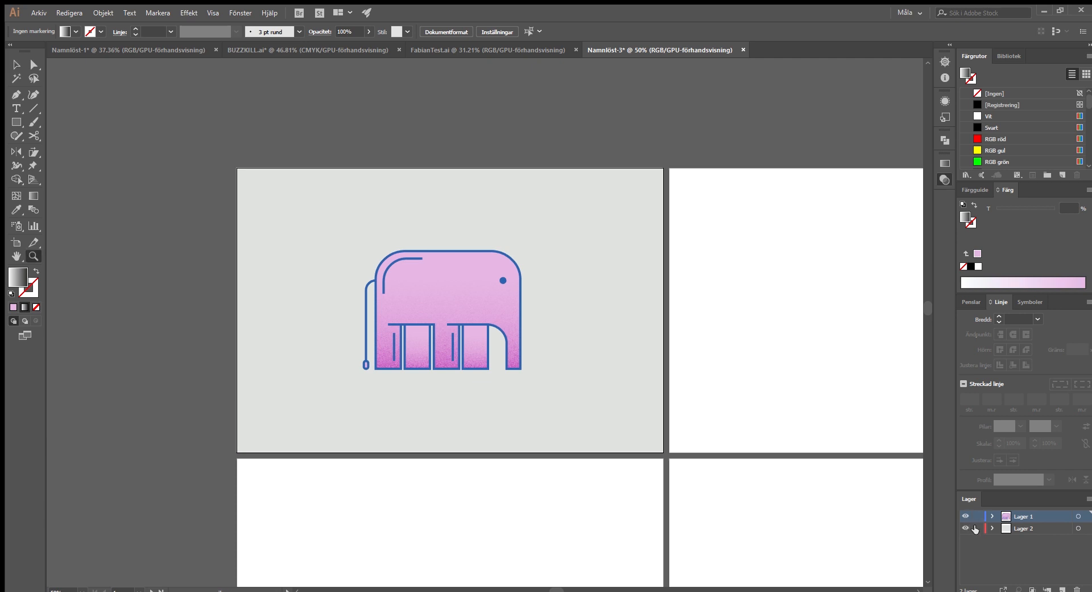
pyautogui.scroll(-1, 624, 341)
pyautogui.scroll(1, 623, 341)
pyautogui.click(586, 317)
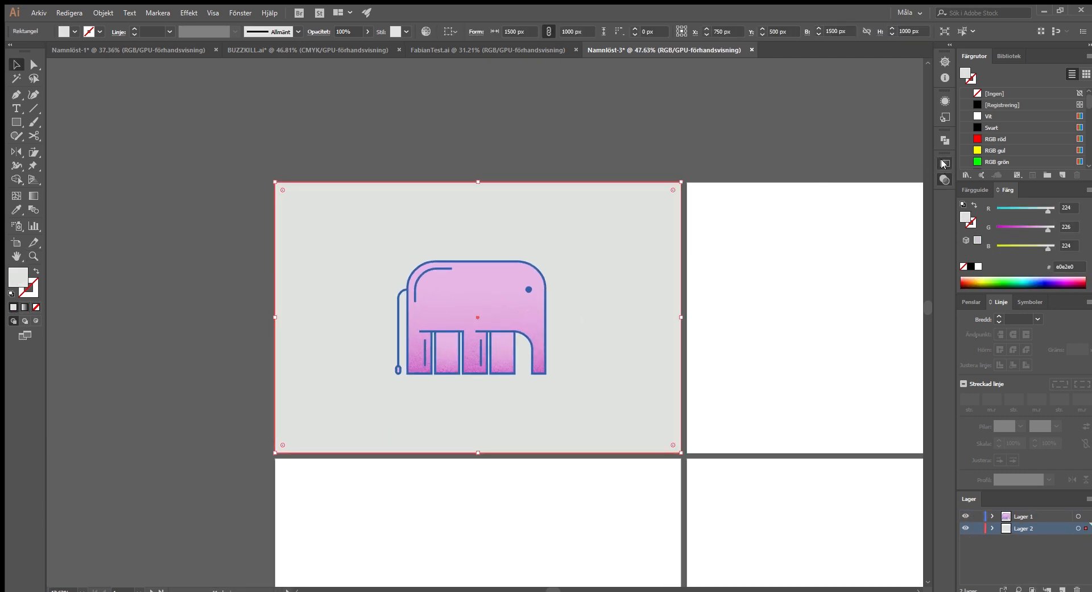
pyautogui.press('.')
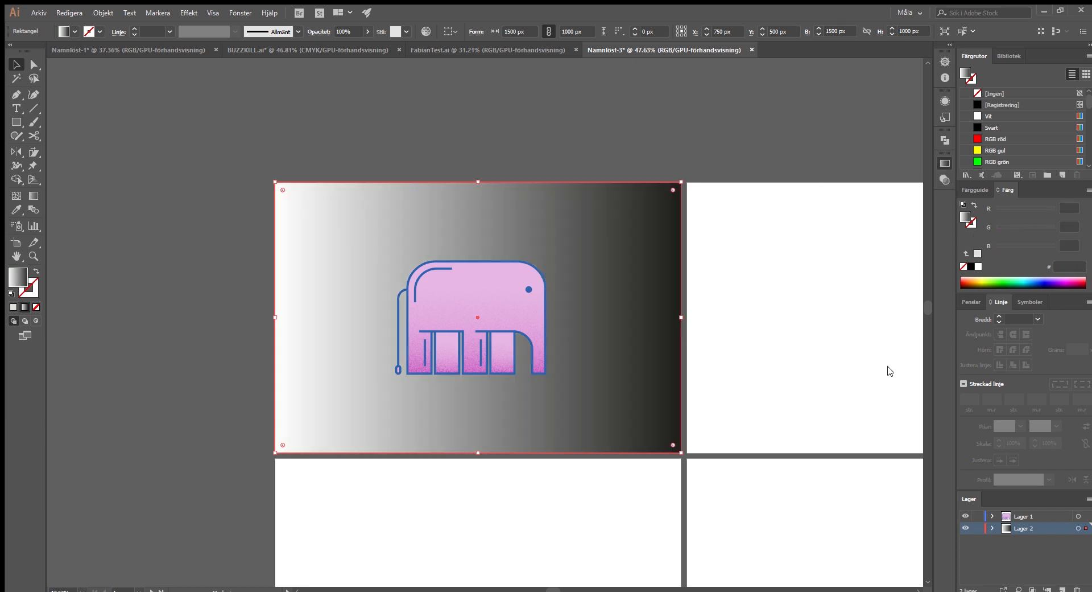
pyautogui.click(898, 418)
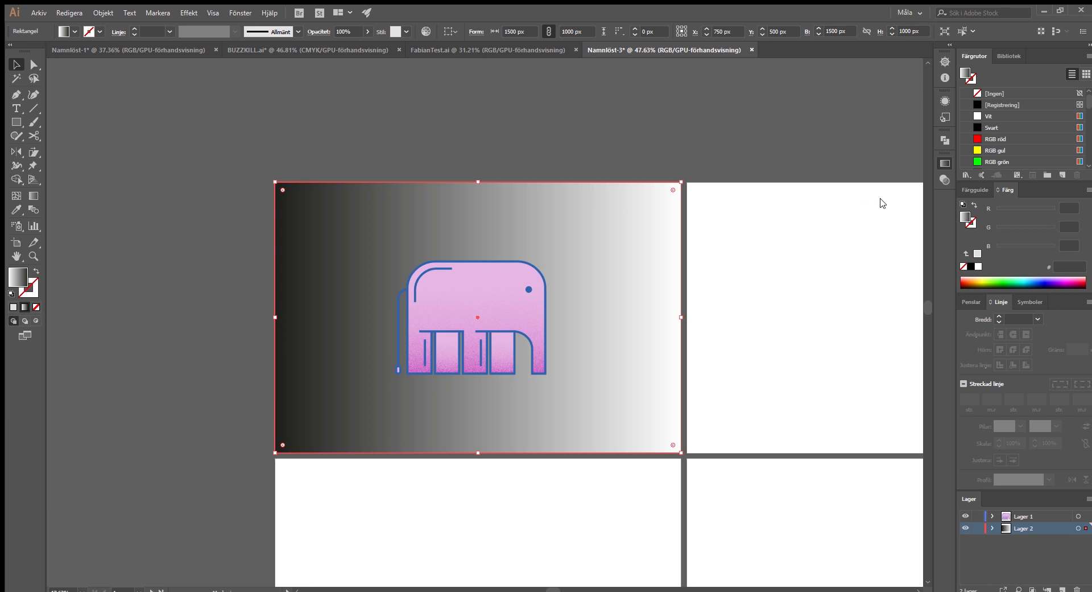
pyautogui.click(896, 373)
pyautogui.scroll(2, 364, 215)
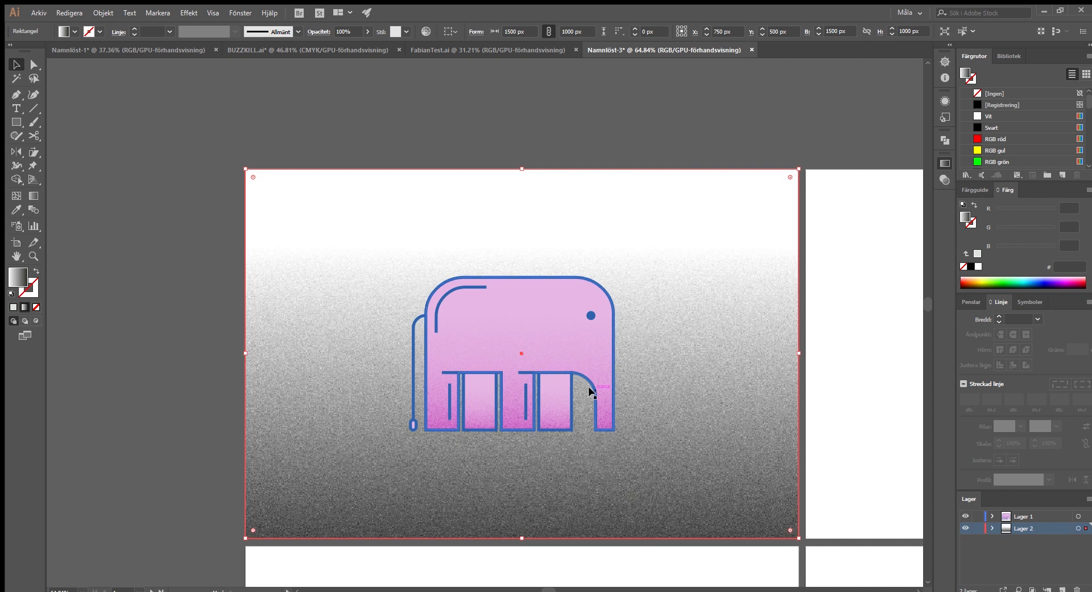
# - Try several blend modes on the background's grainy gradient, keeping one that subtly darkens the grey toward the bottom, at 45% opacity
pyautogui.click(866, 157)
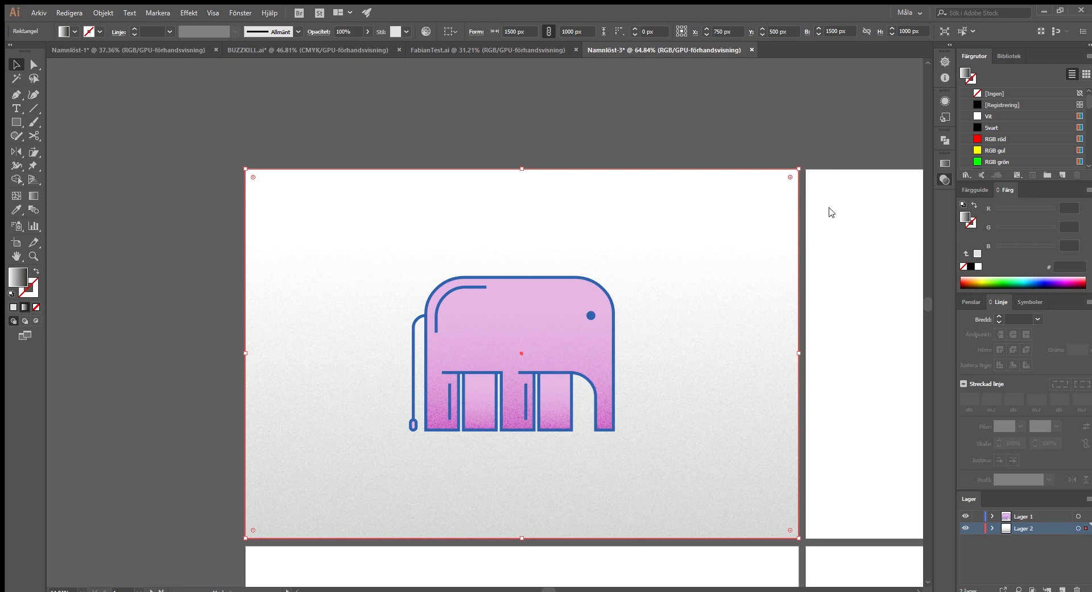
pyautogui.click(831, 178)
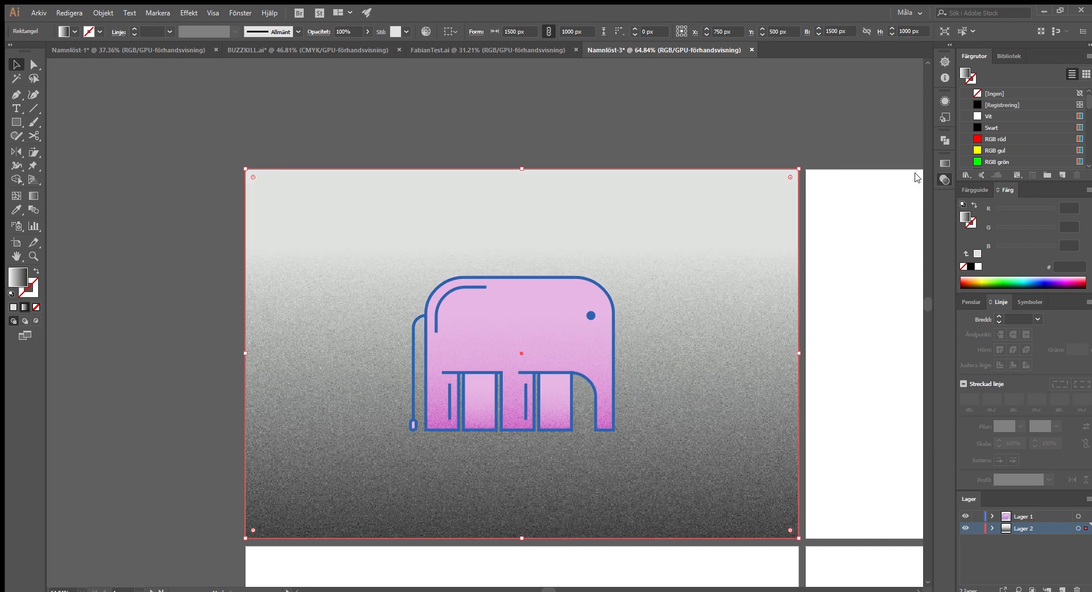
pyautogui.hotkey('ctrl', 'z')
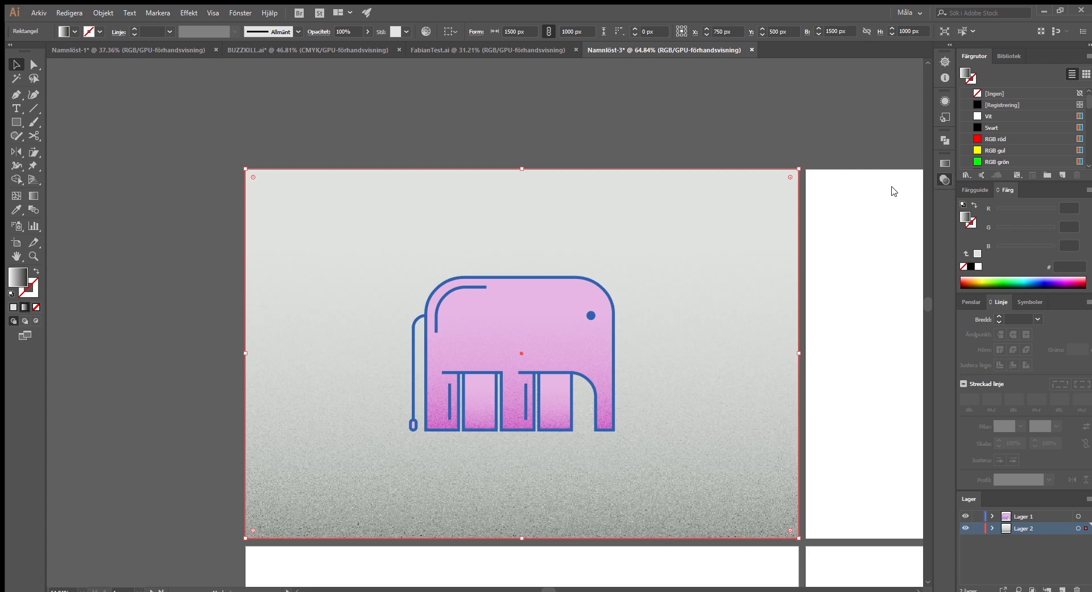
pyautogui.moveTo(894, 190); pyautogui.dragTo(892, 190)
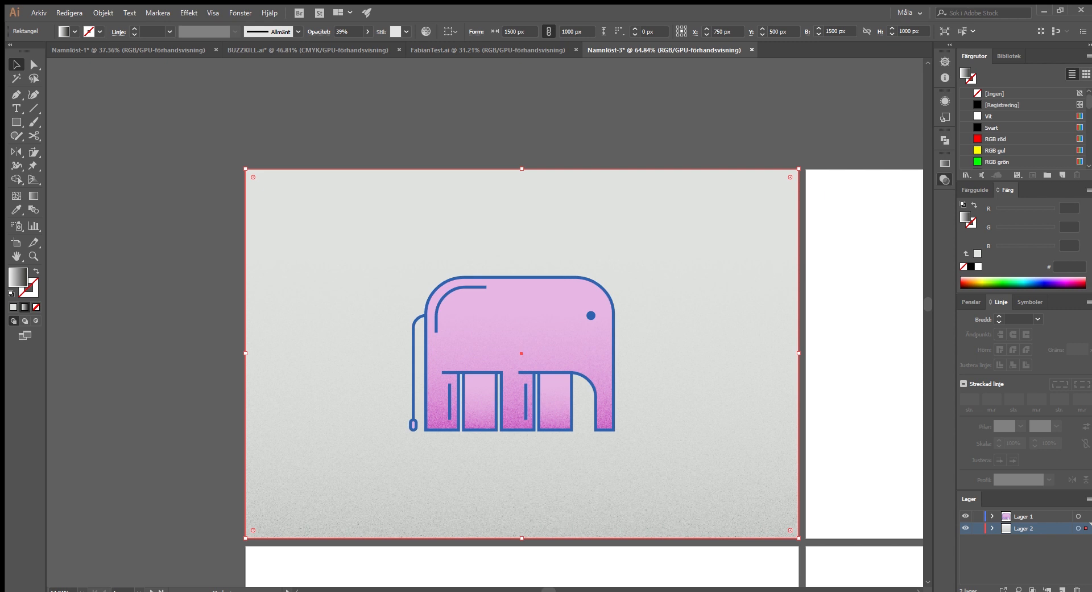
pyautogui.click(606, 109)
pyautogui.press('z')
pyautogui.moveTo(473, 268); pyautogui.dragTo(336, 275)
pyautogui.moveTo(476, 277); pyautogui.dragTo(308, 498)
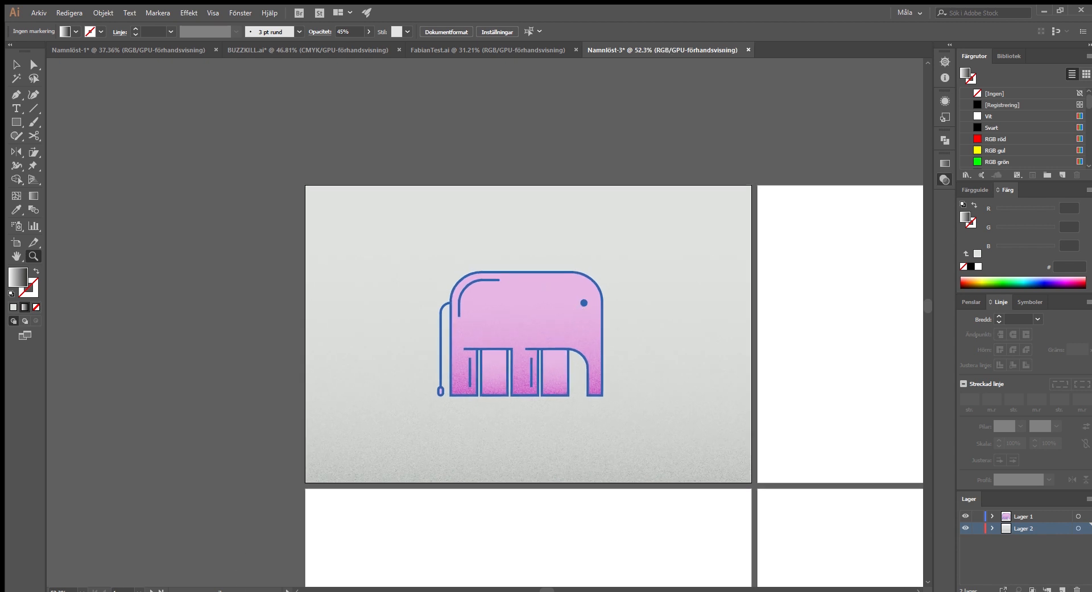
# - Shift the grainy overlay down and recolour the background rectangle, trying PANTONE 7600 C and settling on PANTONE Medium Blue C
pyautogui.press('v')
pyautogui.moveTo(690, 300); pyautogui.dragTo(689, 422)
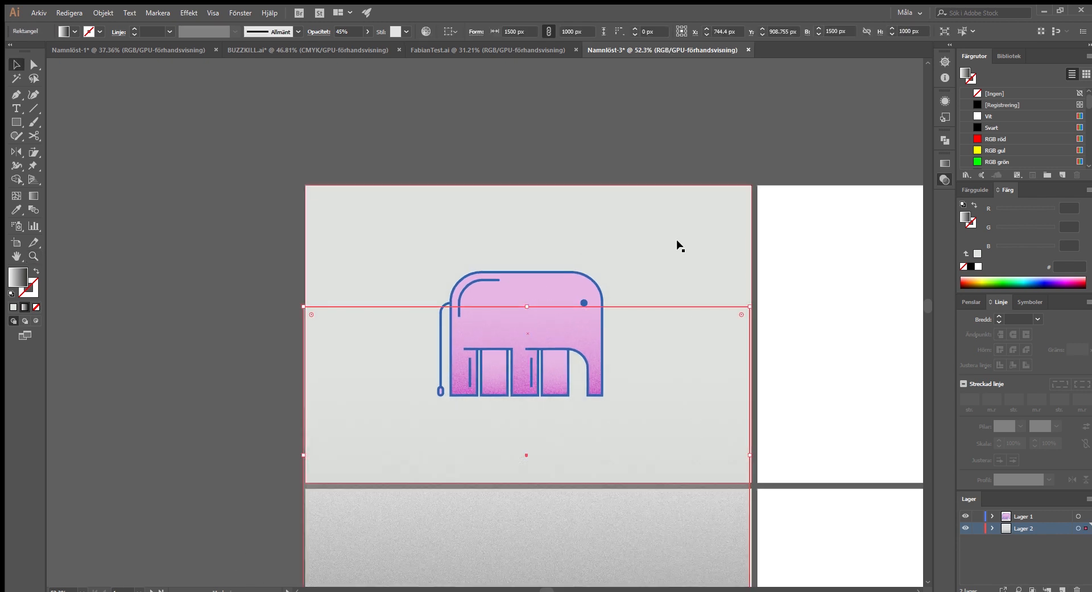
pyautogui.click(675, 242)
pyautogui.click(153, 263)
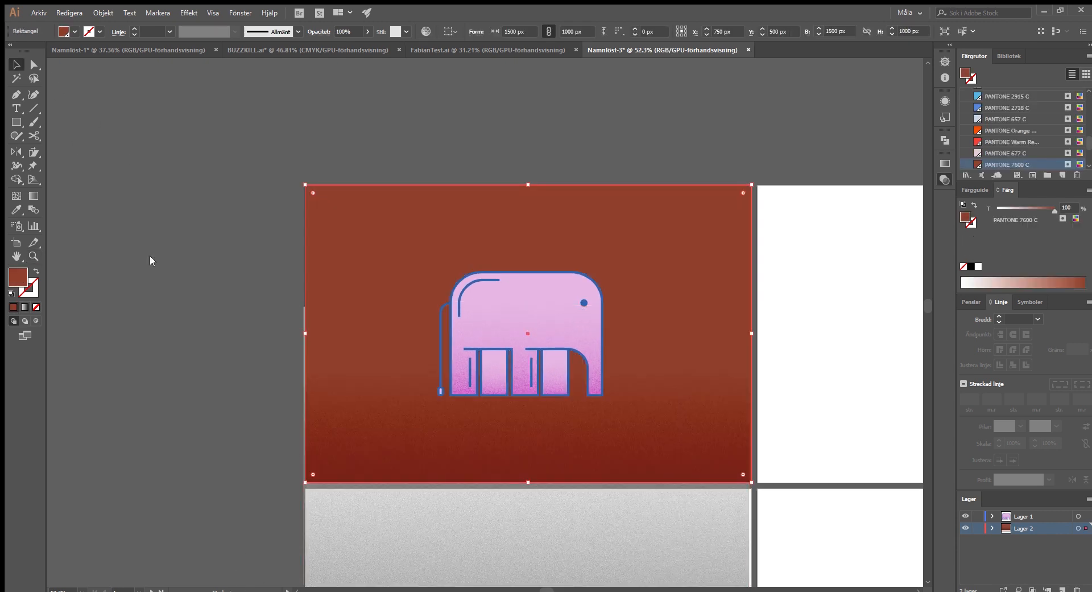
pyautogui.click(111, 167)
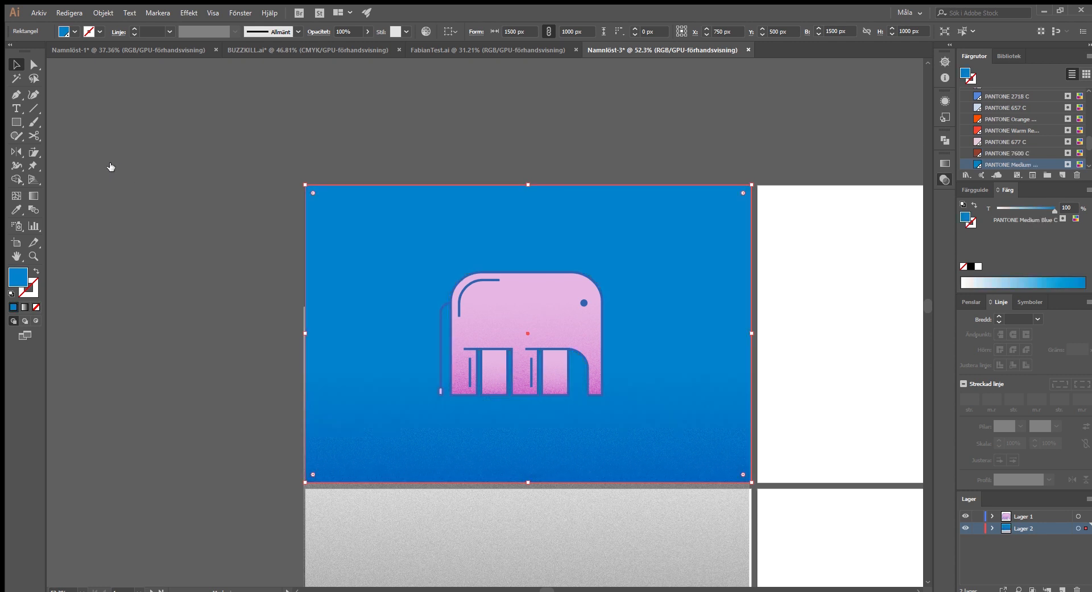
# - Move the grainy overlay back up to cover the blue background exactly, and lock Layer 2
pyautogui.click(507, 110)
pyautogui.moveTo(494, 265); pyautogui.dragTo(418, 276)
pyautogui.hotkey('ctrl', 'z')
pyautogui.moveTo(662, 524); pyautogui.dragTo(664, 399)
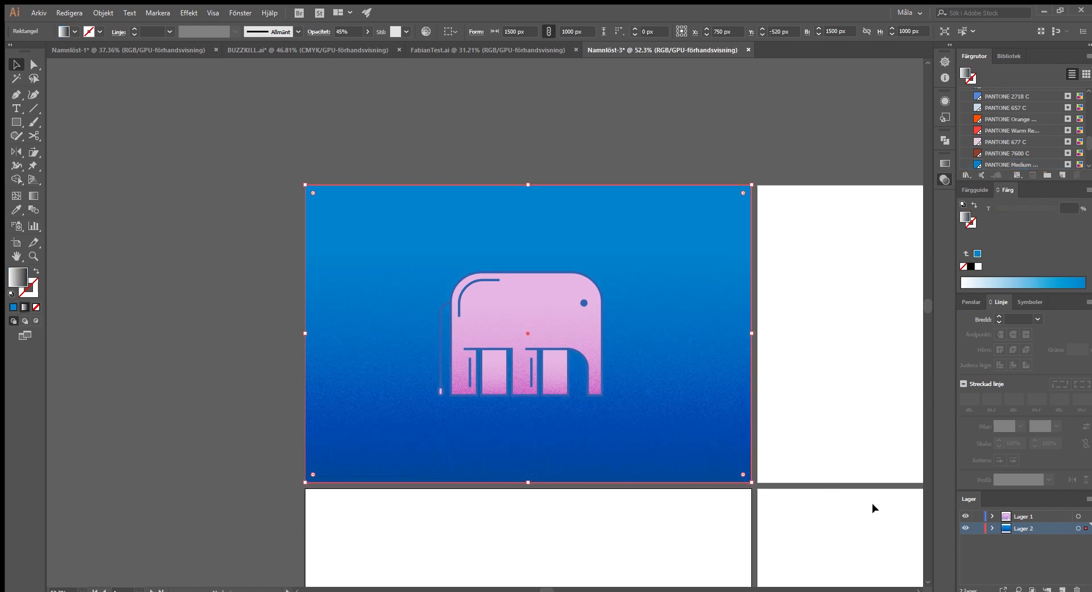
pyautogui.click(976, 529)
# - Try a white stroke on the elephant's outline group
pyautogui.moveTo(485, 294); pyautogui.dragTo(548, 268)
pyautogui.hotkey('ctrl', 'z')
pyautogui.press('z')
pyautogui.press('v')
pyautogui.hotkey('ctrl', 'a')
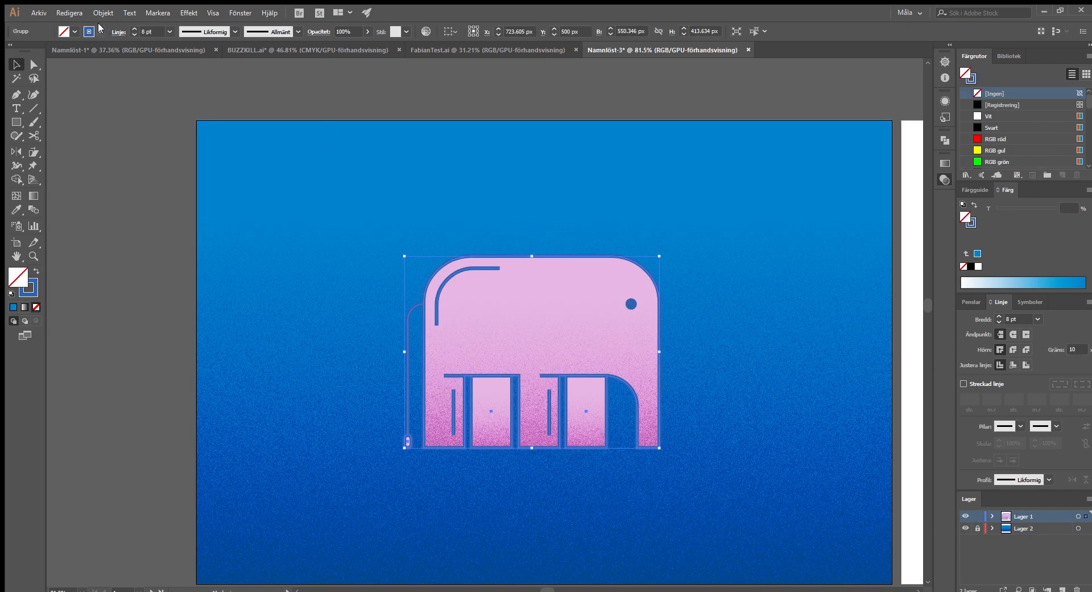
pyautogui.click(30, 47)
pyautogui.click(446, 101)
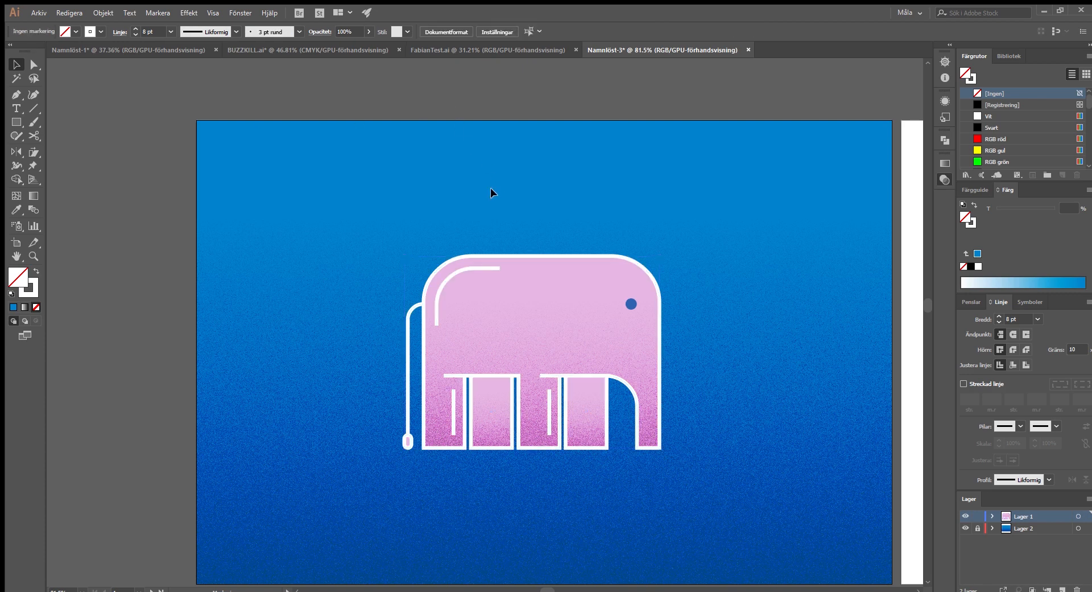
# - Change the elephant's outline group to a black stroke
pyautogui.scroll(-5, 497, 185)
pyautogui.scroll(3, 546, 199)
pyautogui.click(546, 192)
pyautogui.scroll(2, 495, 196)
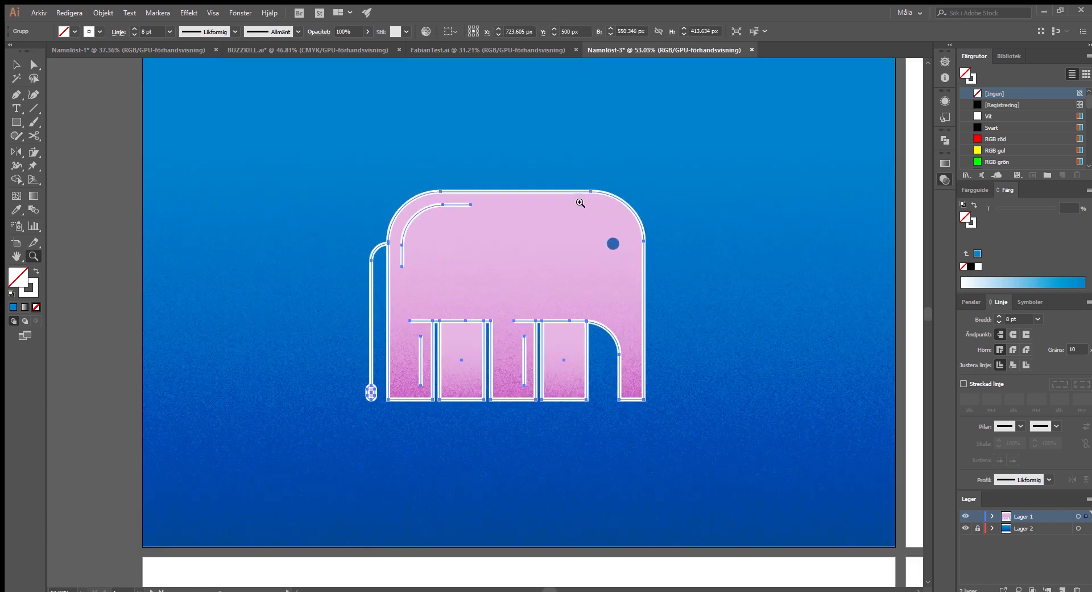
pyautogui.hotkey('ctrl', 'z')
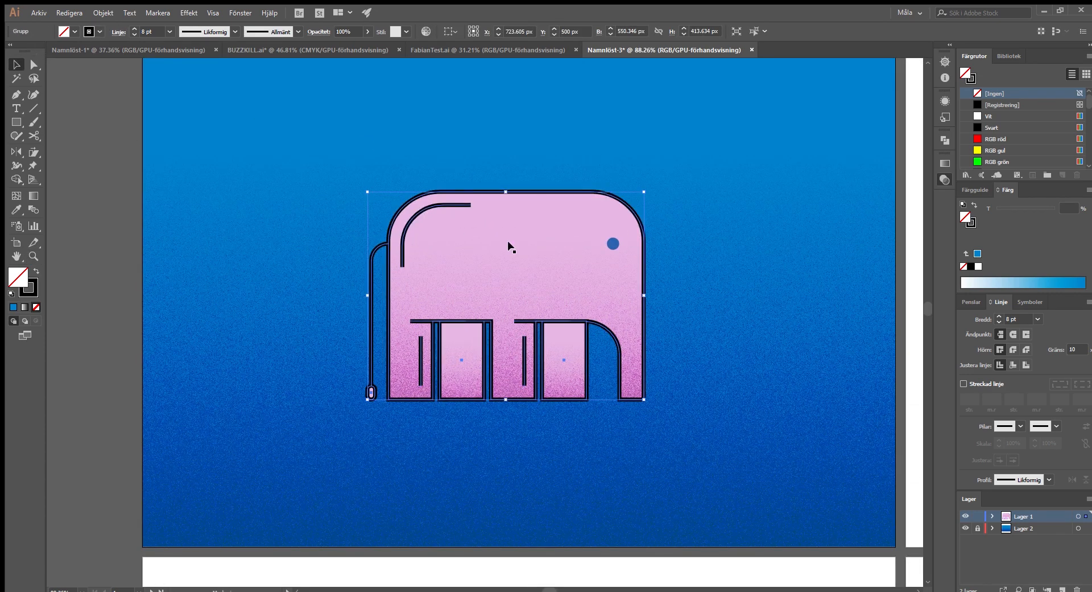
# - Fill the elephant's eye with black
pyautogui.click(613, 243)
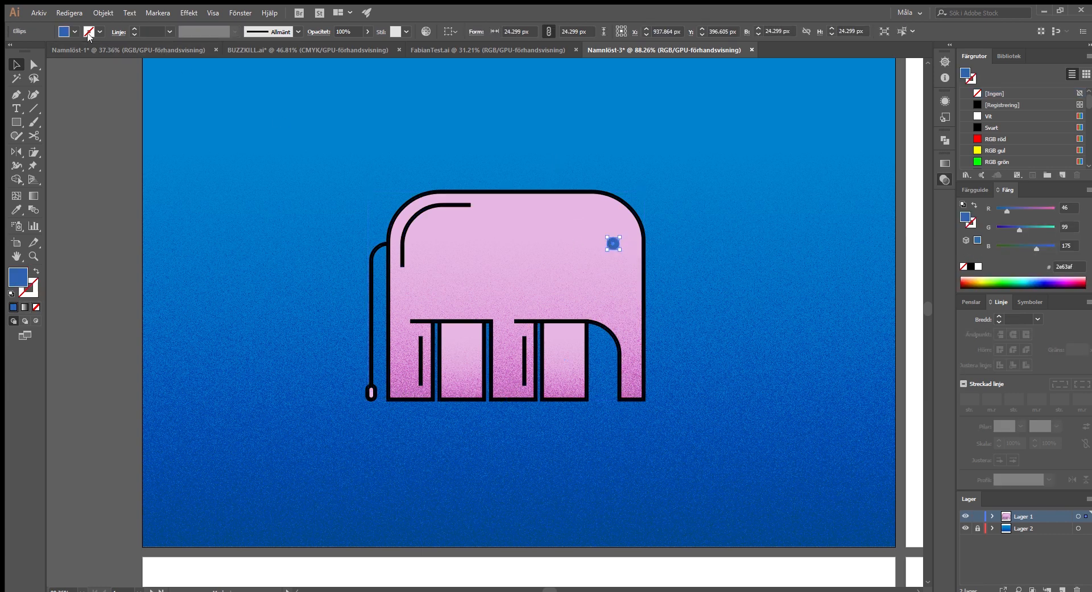
pyautogui.hotkey('ctrl', 'z')
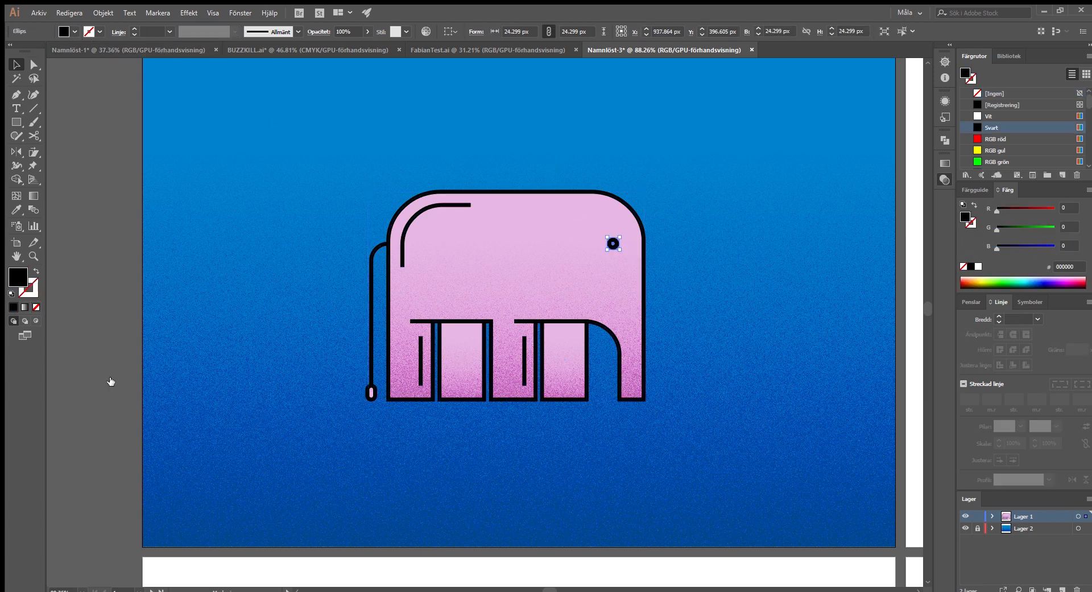
pyautogui.click(97, 423)
pyautogui.press('z')
pyautogui.moveTo(528, 284); pyautogui.dragTo(674, 278)
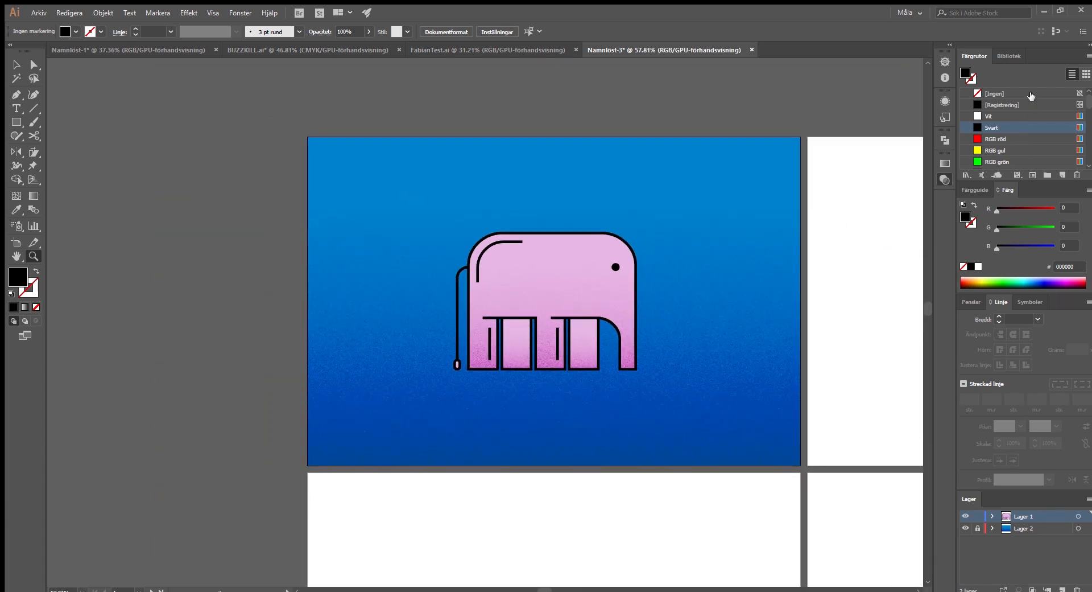